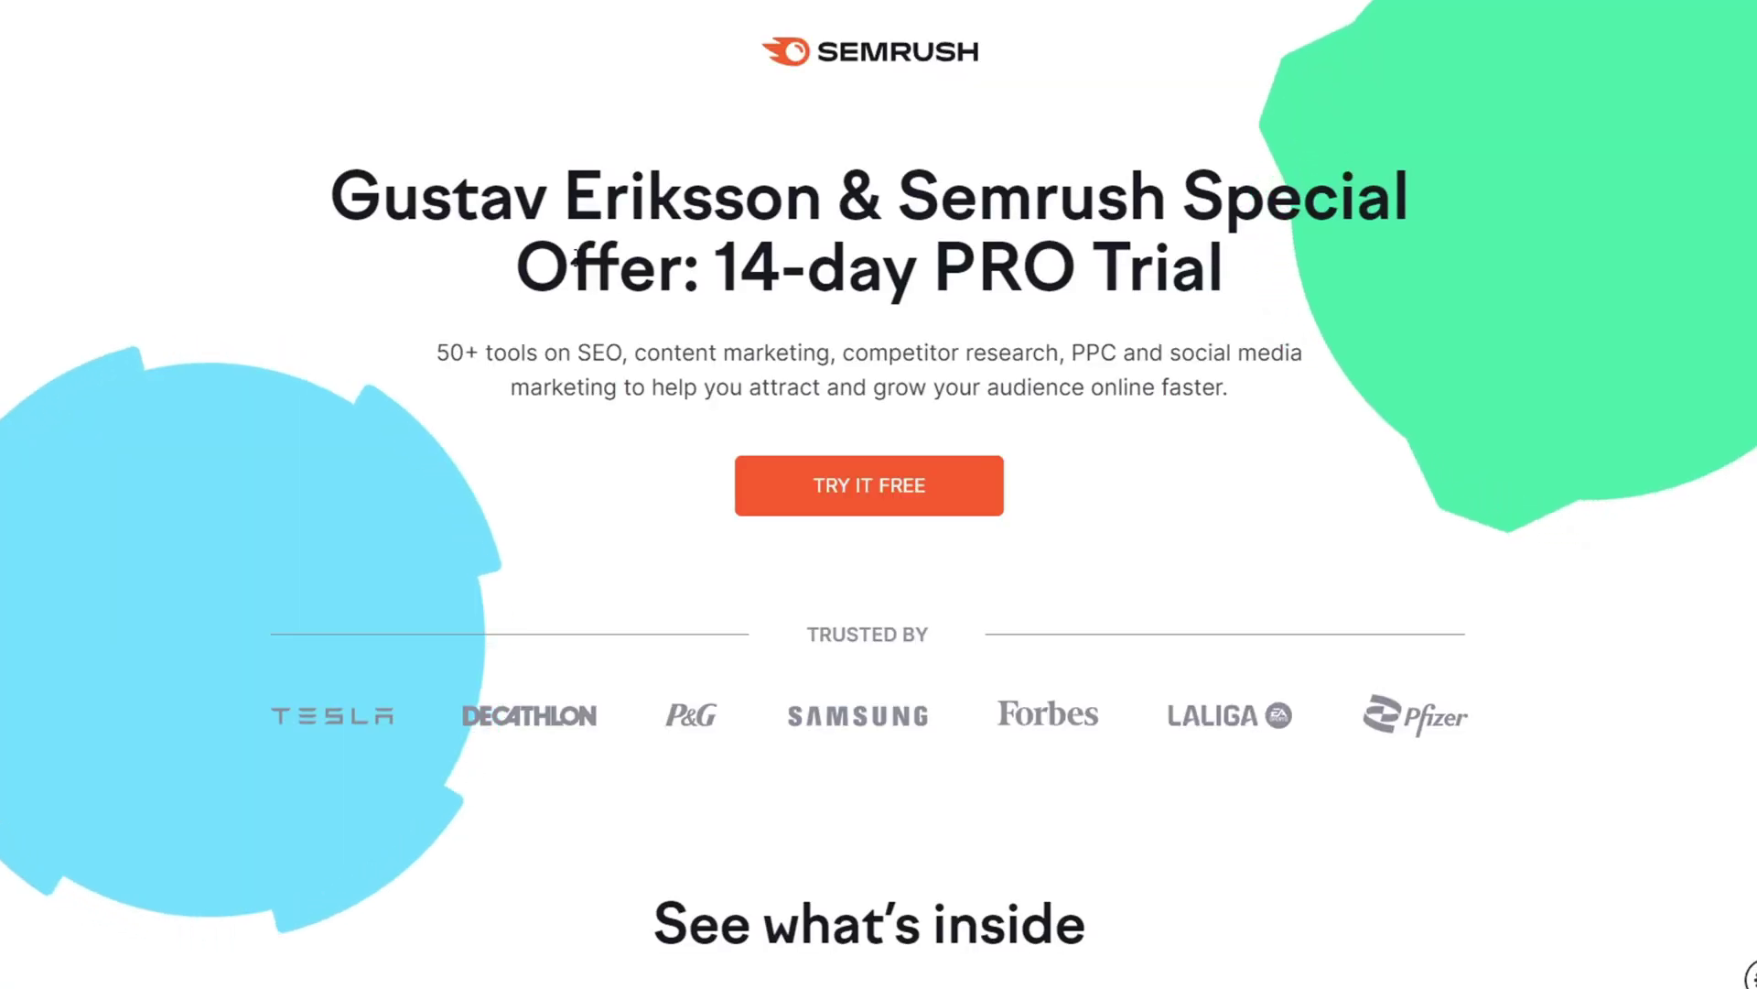
- Examine the feature categories, company statistics and customer testimonials on the 14-day PRO trial page
{"action": "scroll", "coordinate": [575, 256], "scroll_direction": "down", "scroll_amount": 10}
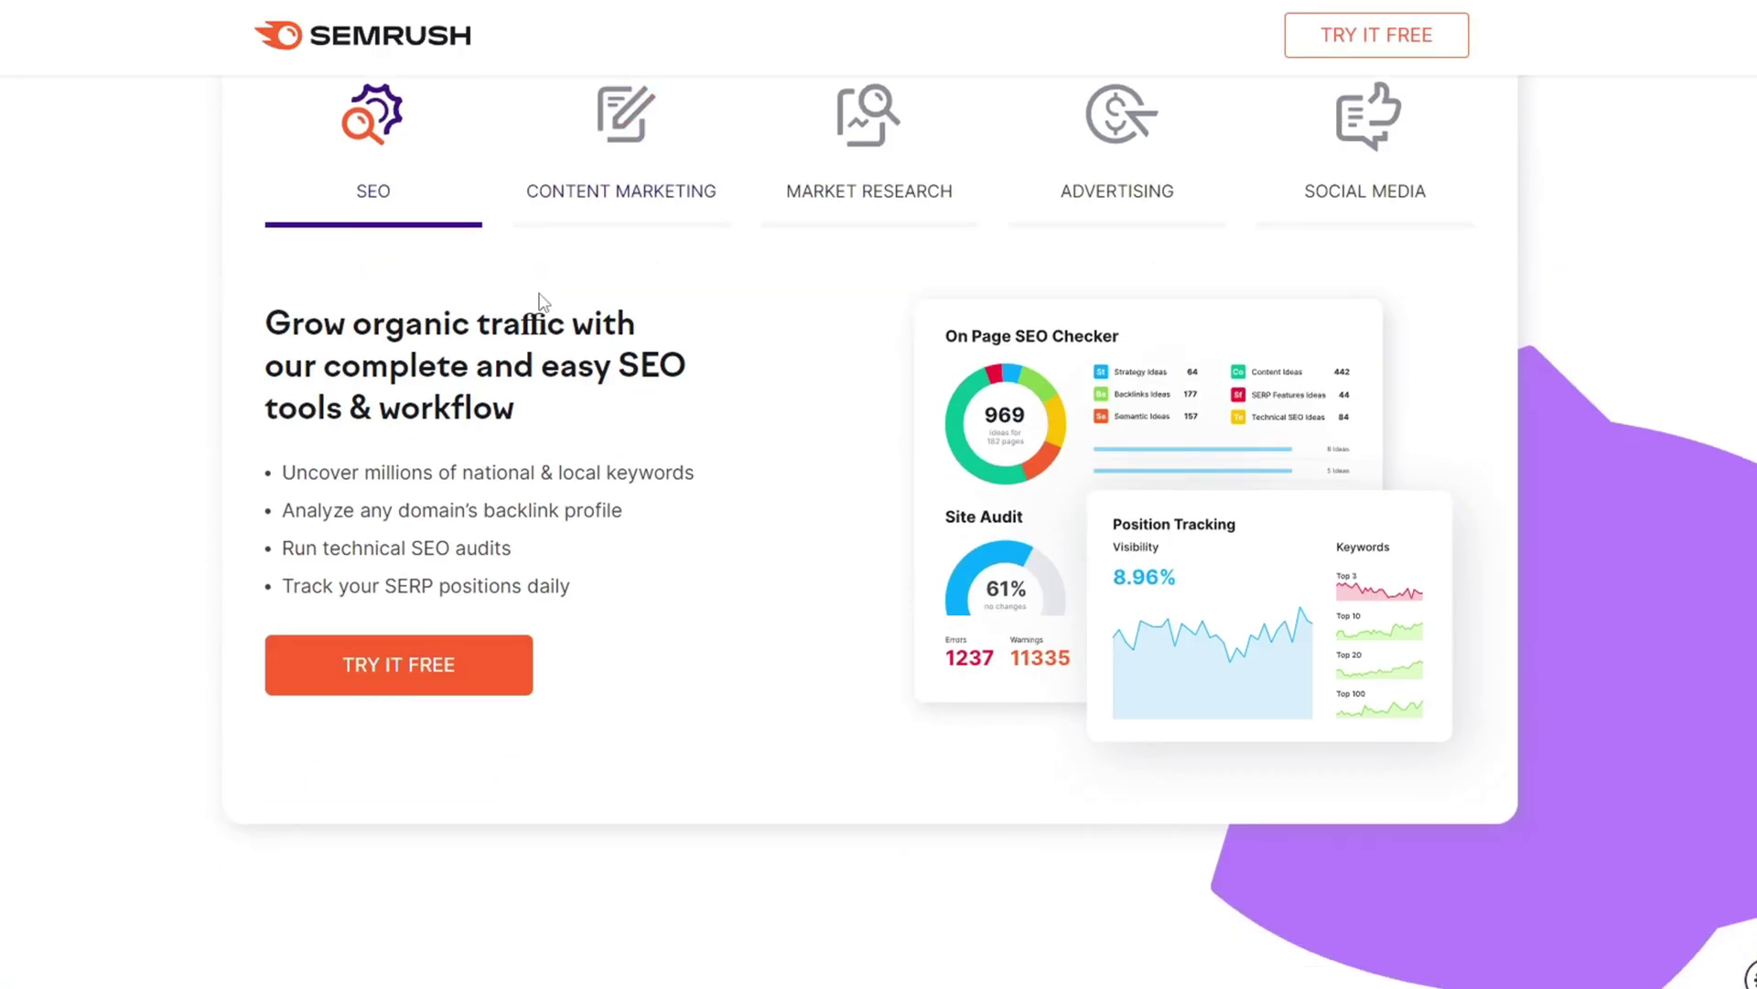
{"action": "left_click", "coordinate": [622, 234]}
{"action": "scroll", "coordinate": [769, 251], "scroll_direction": "up", "scroll_amount": 1}
{"action": "left_click", "coordinate": [886, 275]}
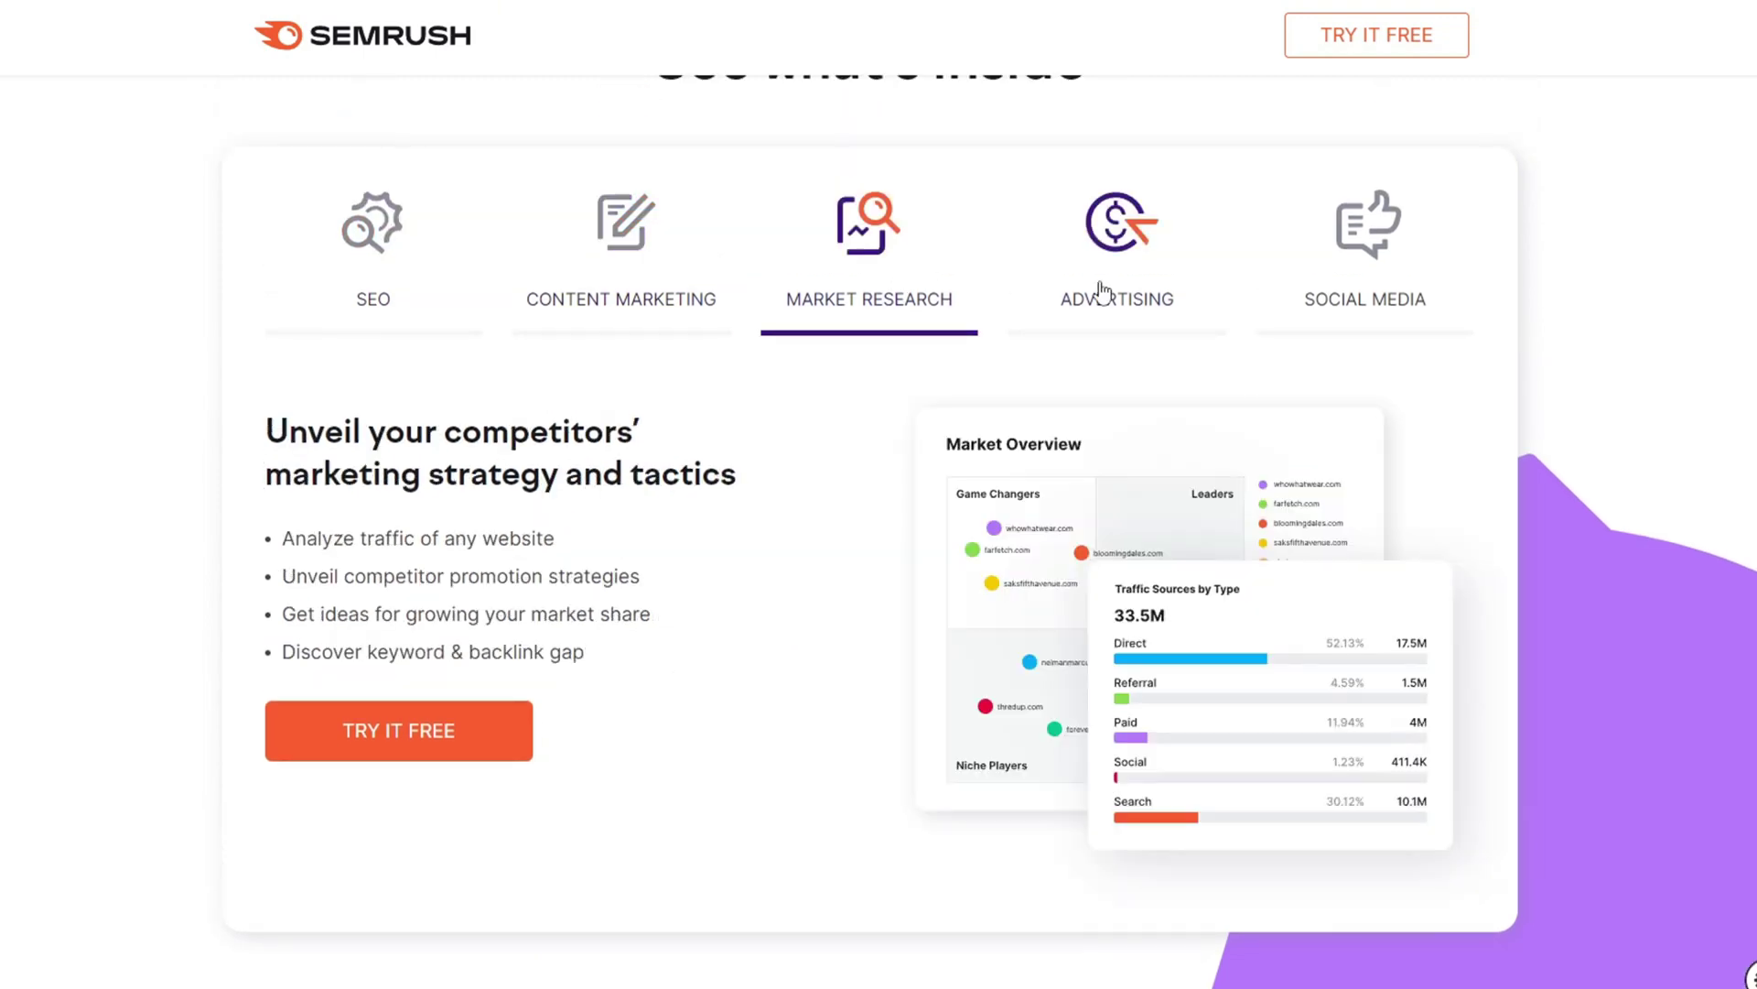
{"action": "left_click", "coordinate": [1144, 293]}
{"action": "left_click", "coordinate": [1390, 311]}
{"action": "left_click", "coordinate": [450, 281]}
{"action": "scroll", "coordinate": [576, 451], "scroll_direction": "down", "scroll_amount": 11}
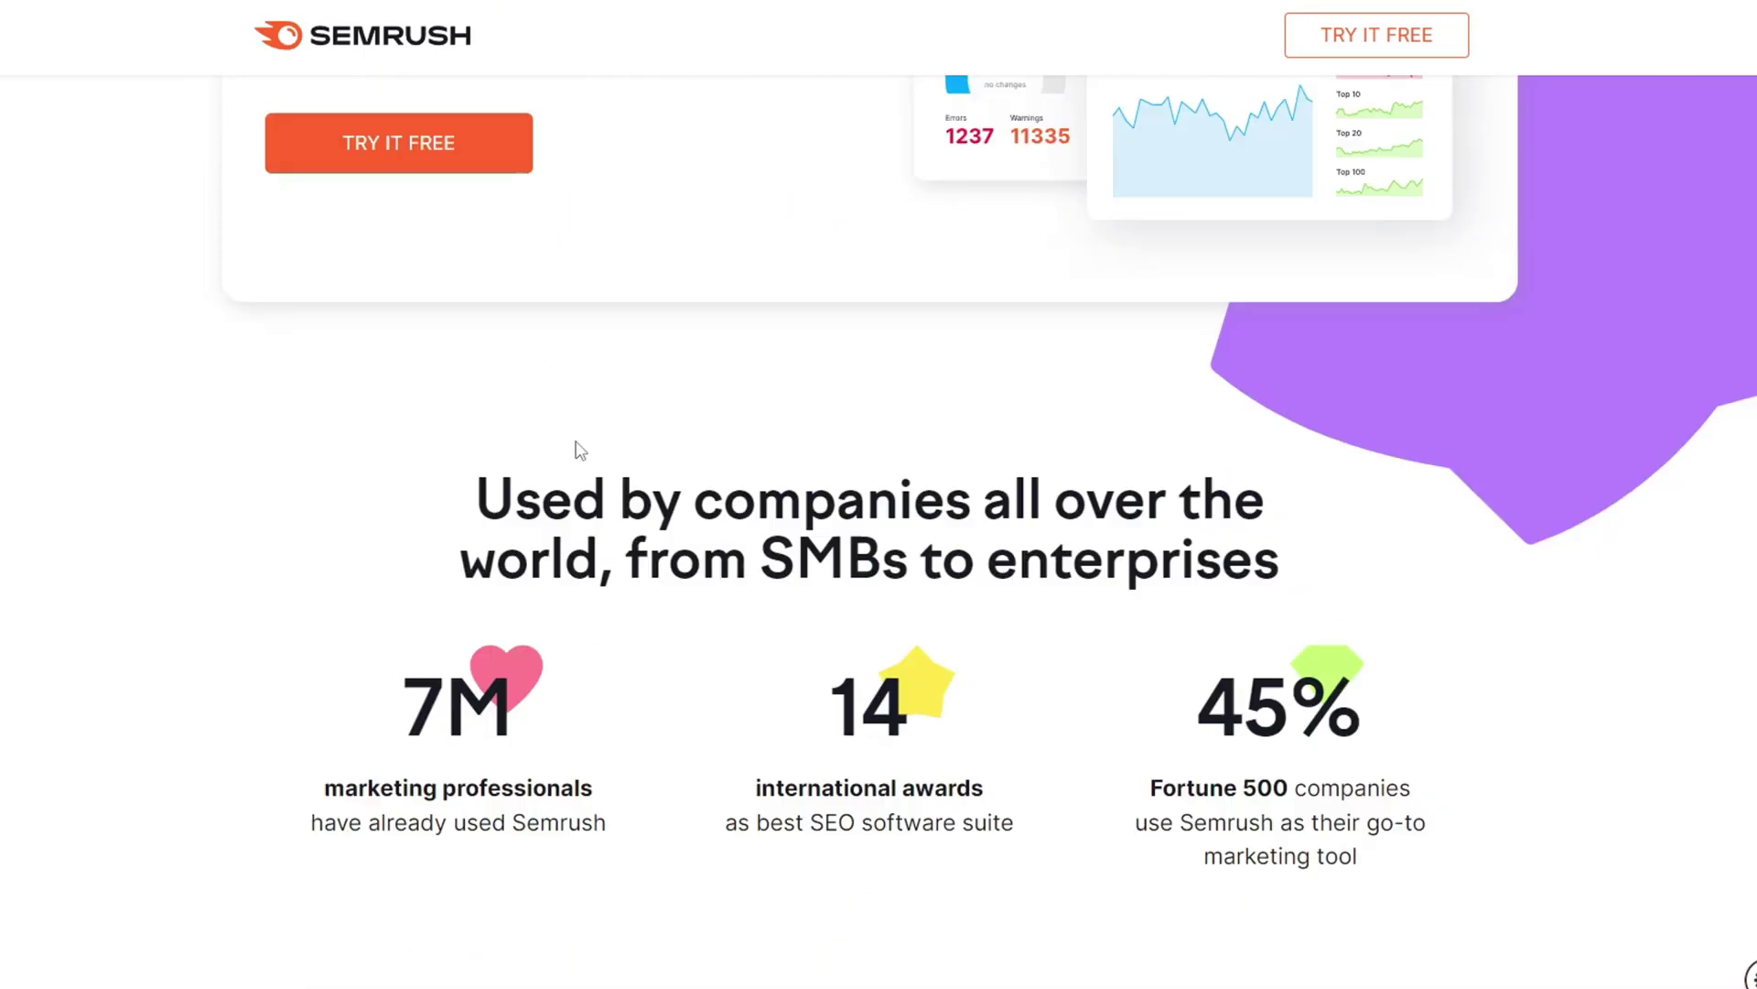
{"action": "scroll", "coordinate": [663, 458], "scroll_direction": "down", "scroll_amount": 6}
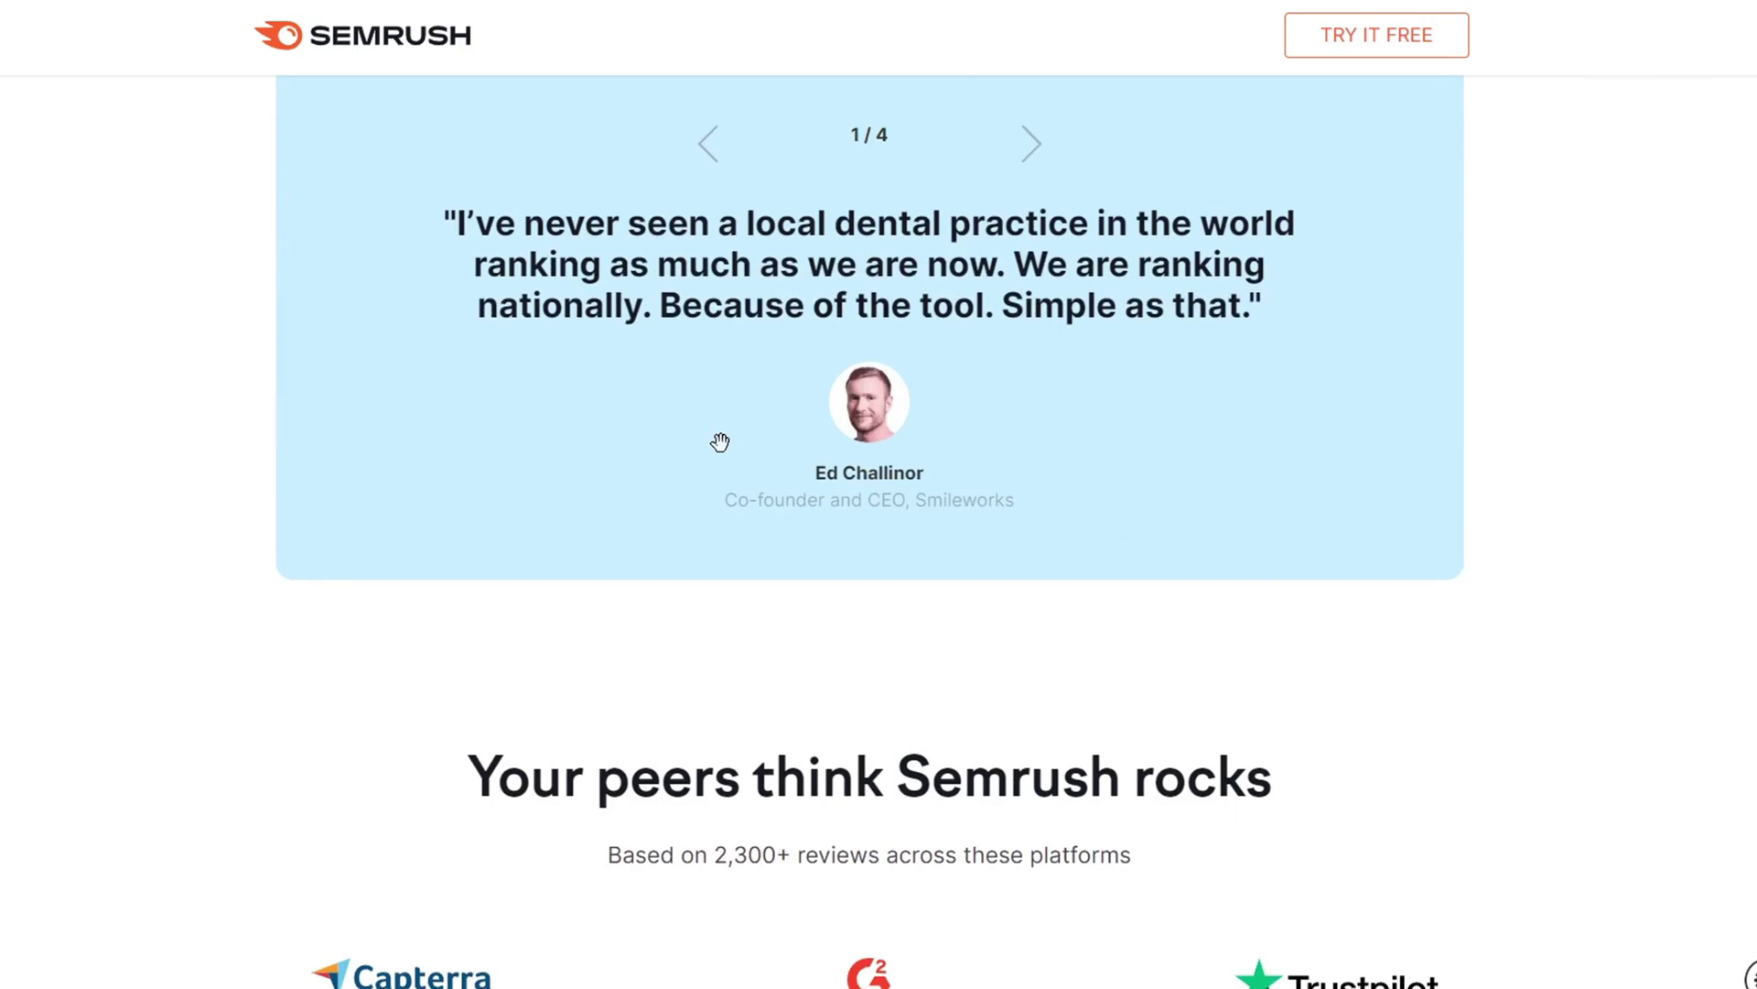
{"action": "scroll", "coordinate": [814, 421], "scroll_direction": "up", "scroll_amount": 1}
{"action": "scroll", "coordinate": [854, 412], "scroll_direction": "up", "scroll_amount": 1}
{"action": "left_click", "coordinate": [1031, 358]}
{"action": "left_click", "coordinate": [1032, 359]}
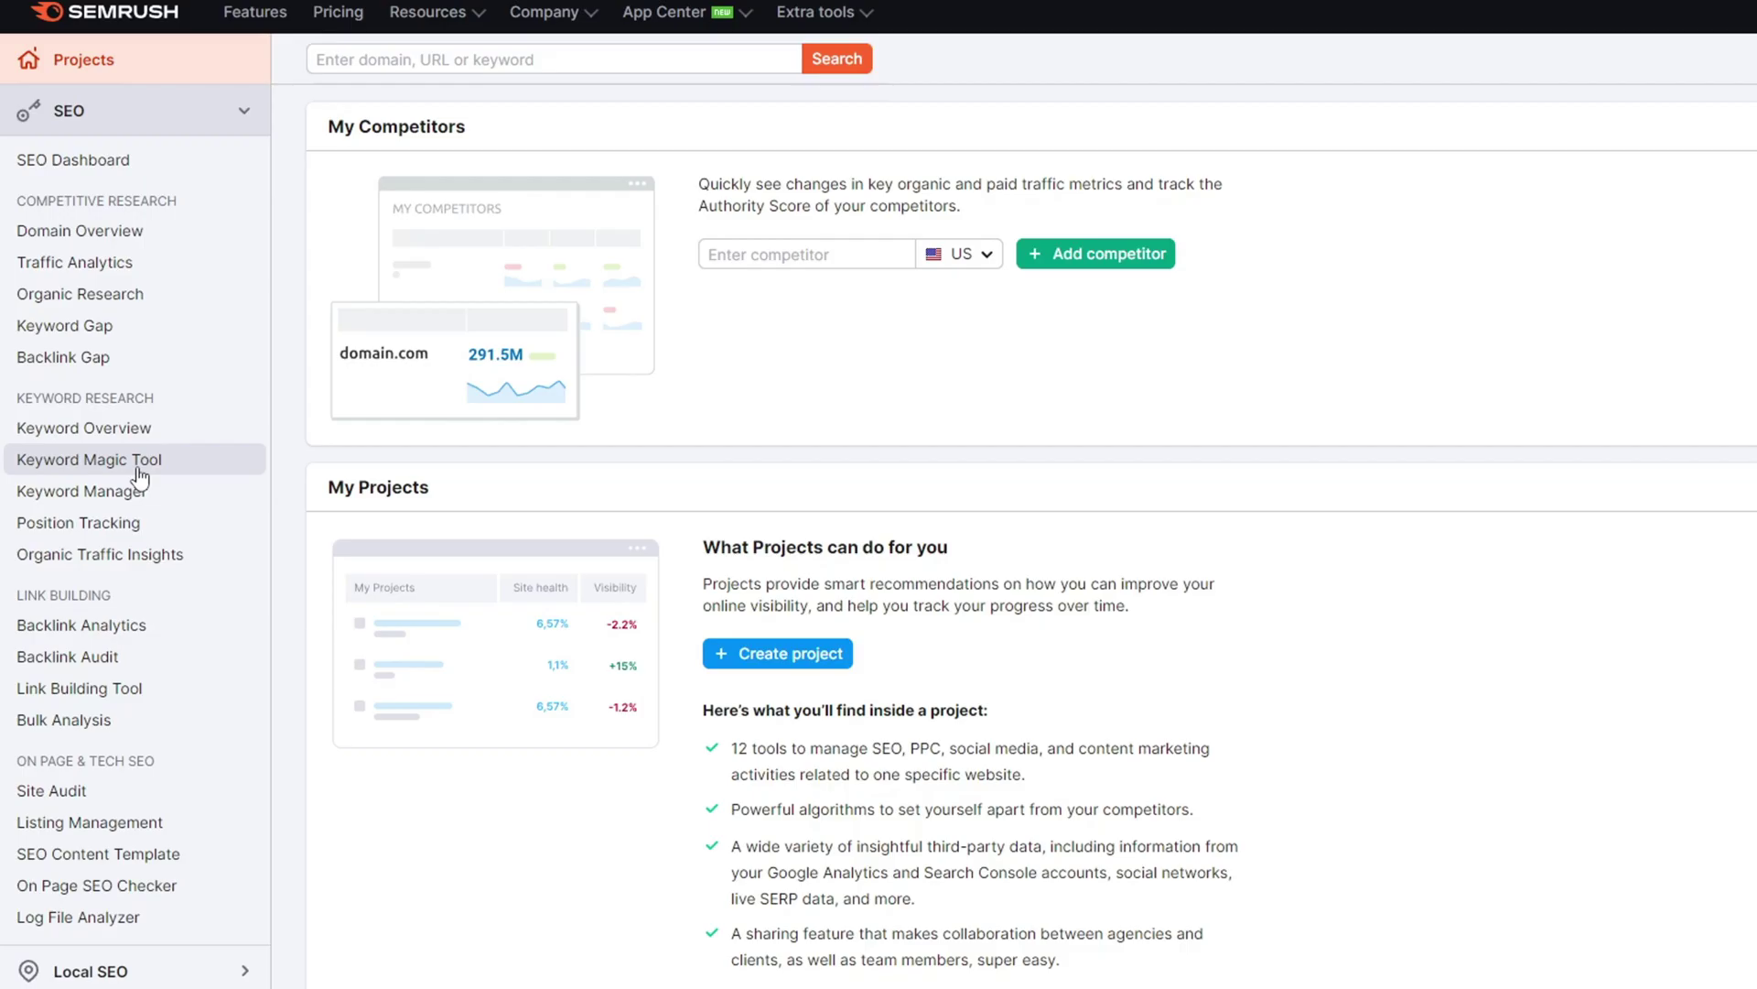
- Search the Keyword Magic Tool for "loans" using the United Kingdom database
{"action": "left_click", "coordinate": [138, 476]}
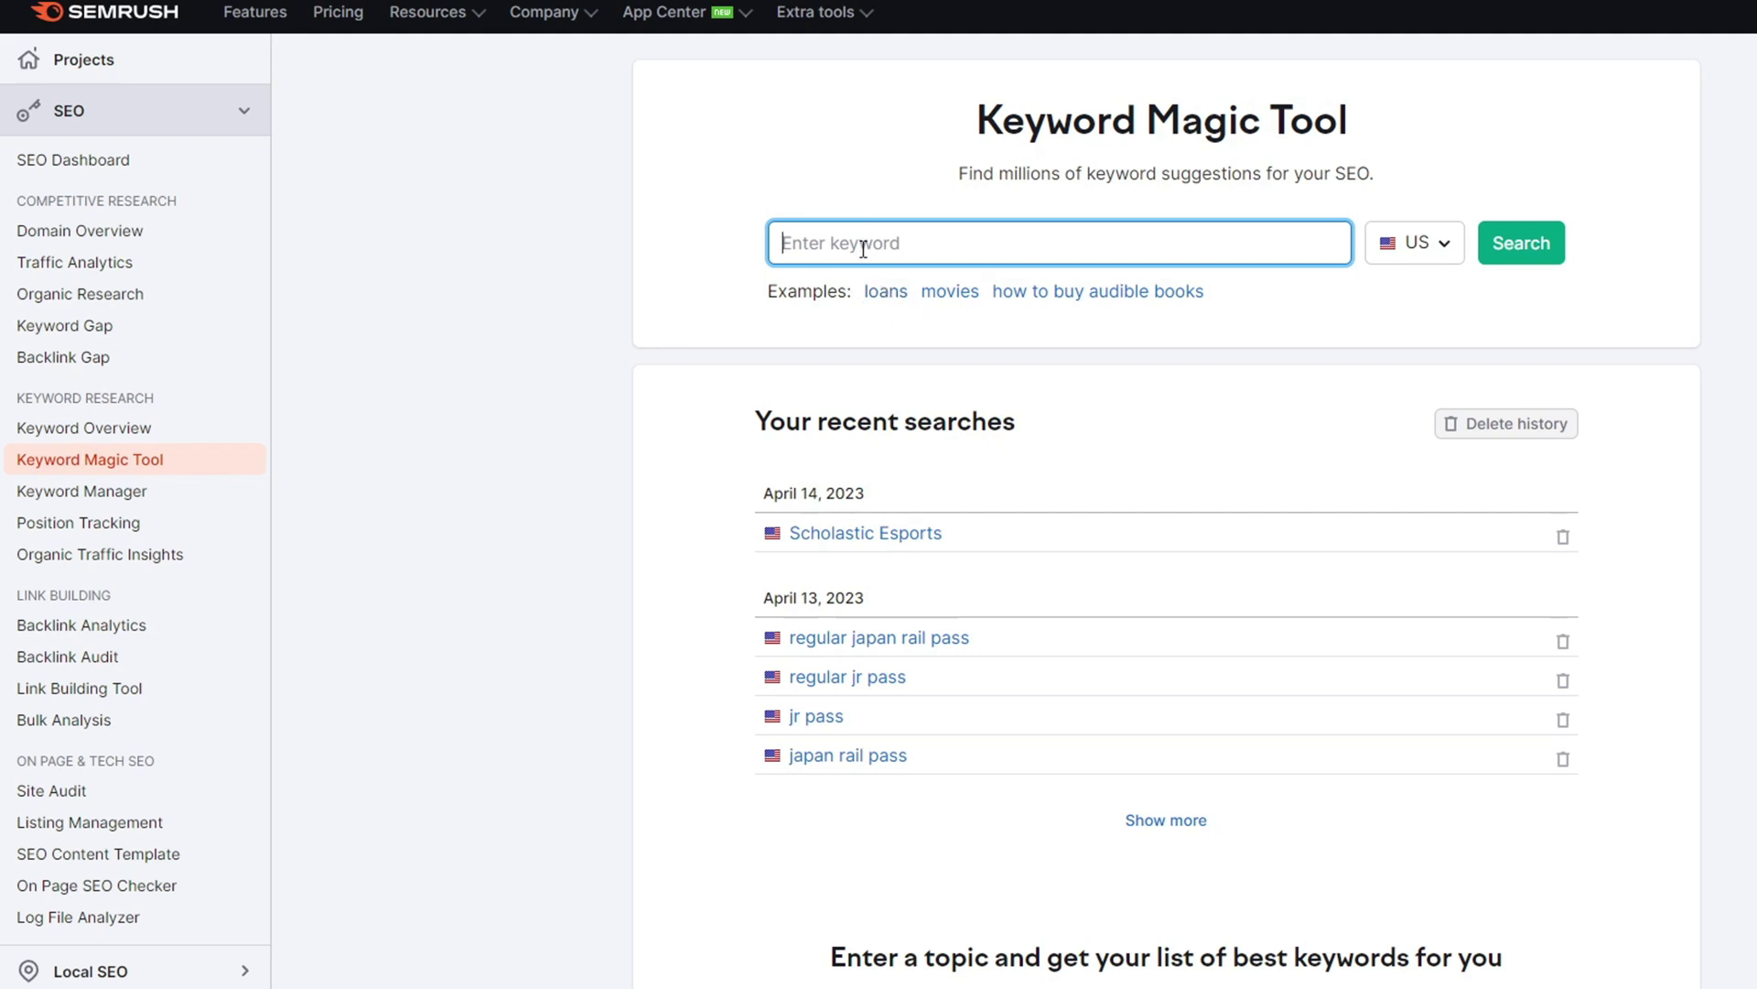
{"action": "type", "text": "loans"}
{"action": "left_click", "coordinate": [1428, 243]}
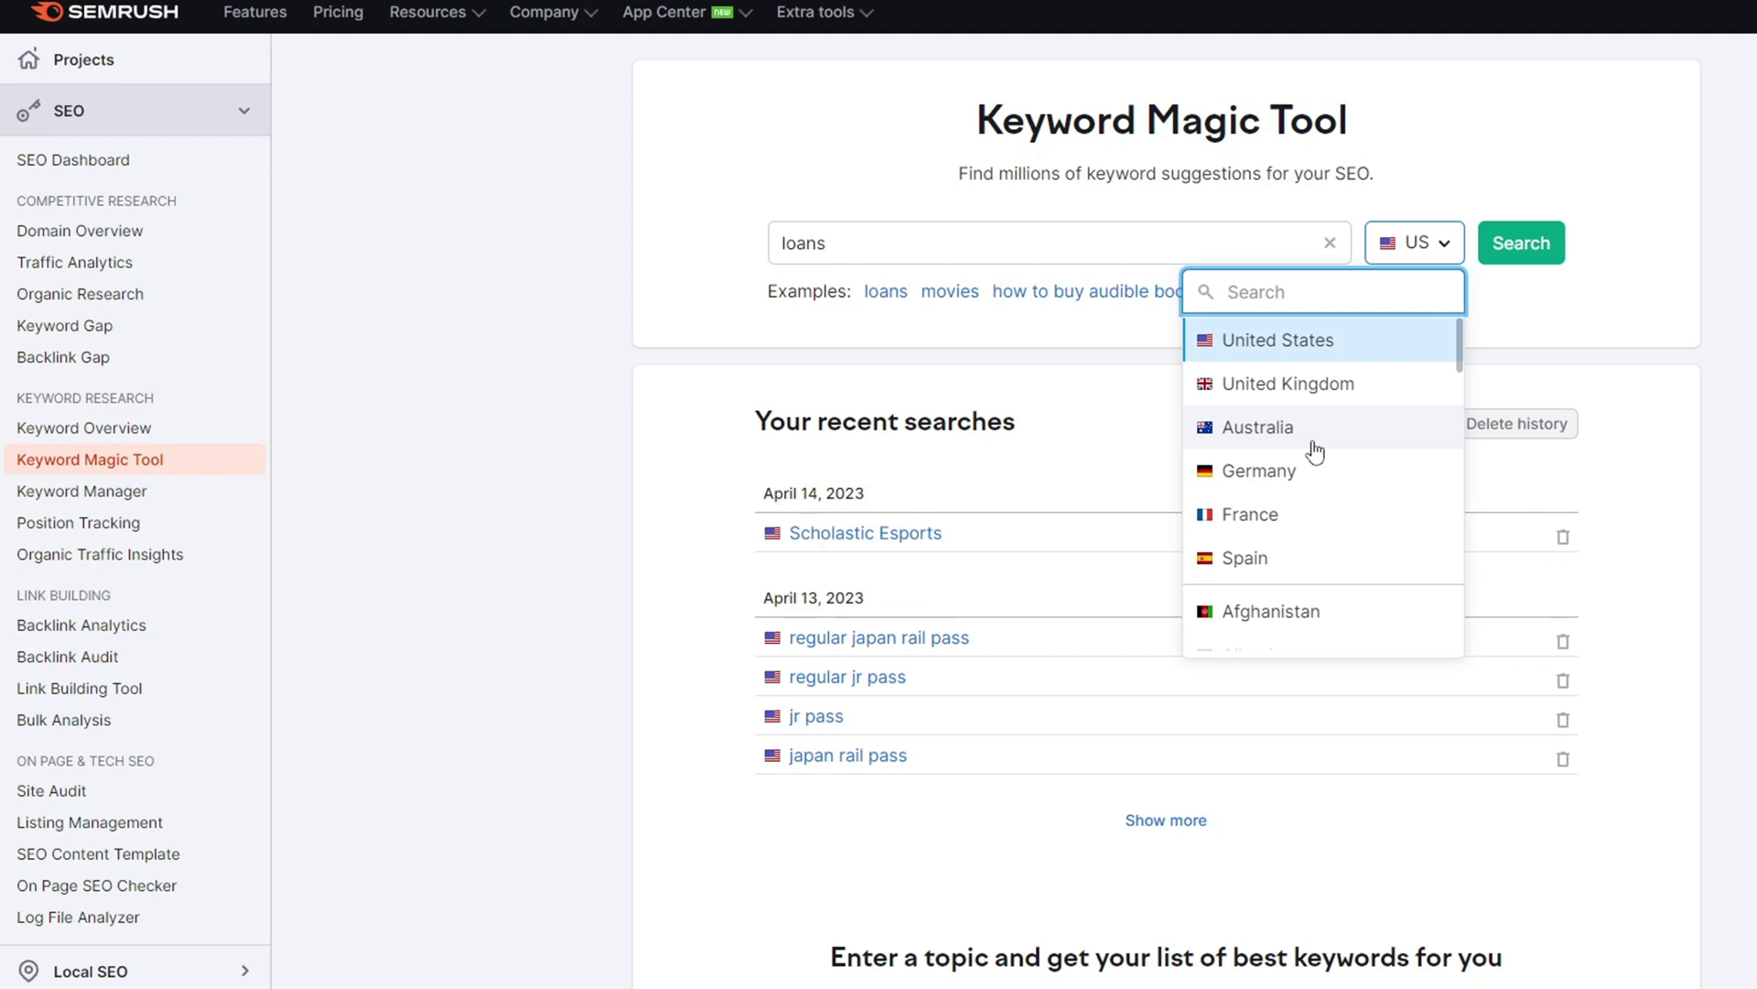
{"action": "left_click", "coordinate": [1337, 388]}
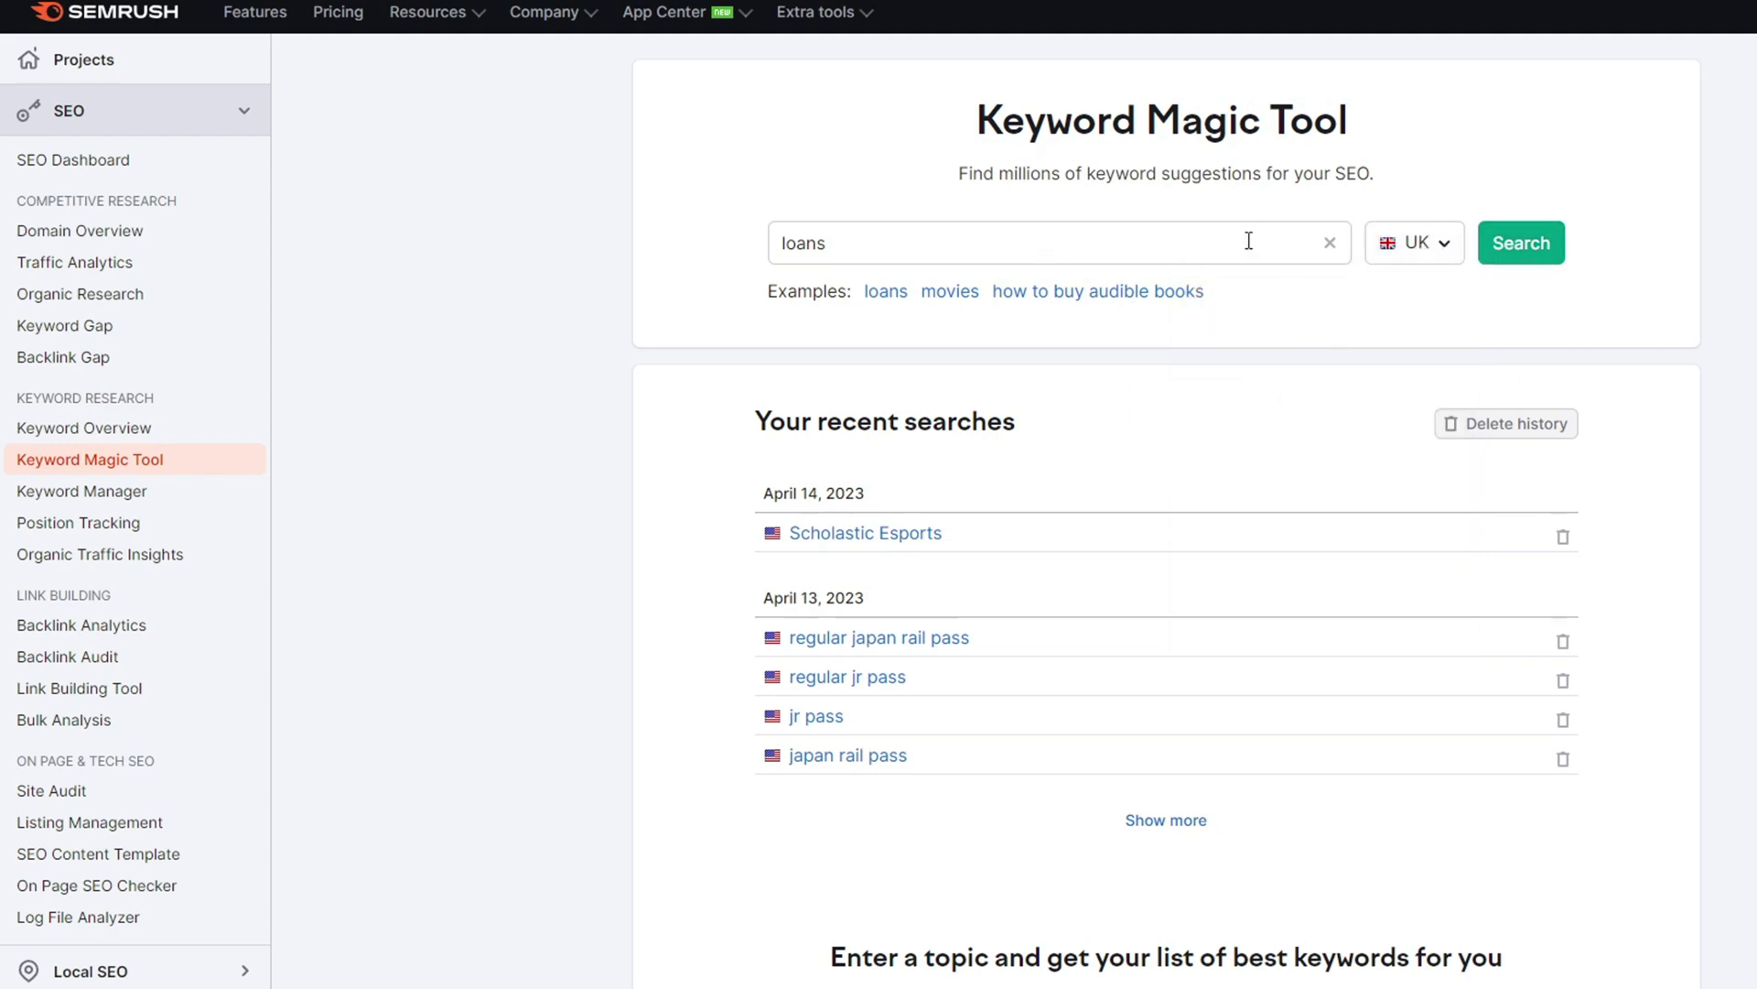
{"action": "double_click", "coordinate": [801, 228]}
{"action": "left_click", "coordinate": [797, 196]}
{"action": "left_click", "coordinate": [1510, 243]}
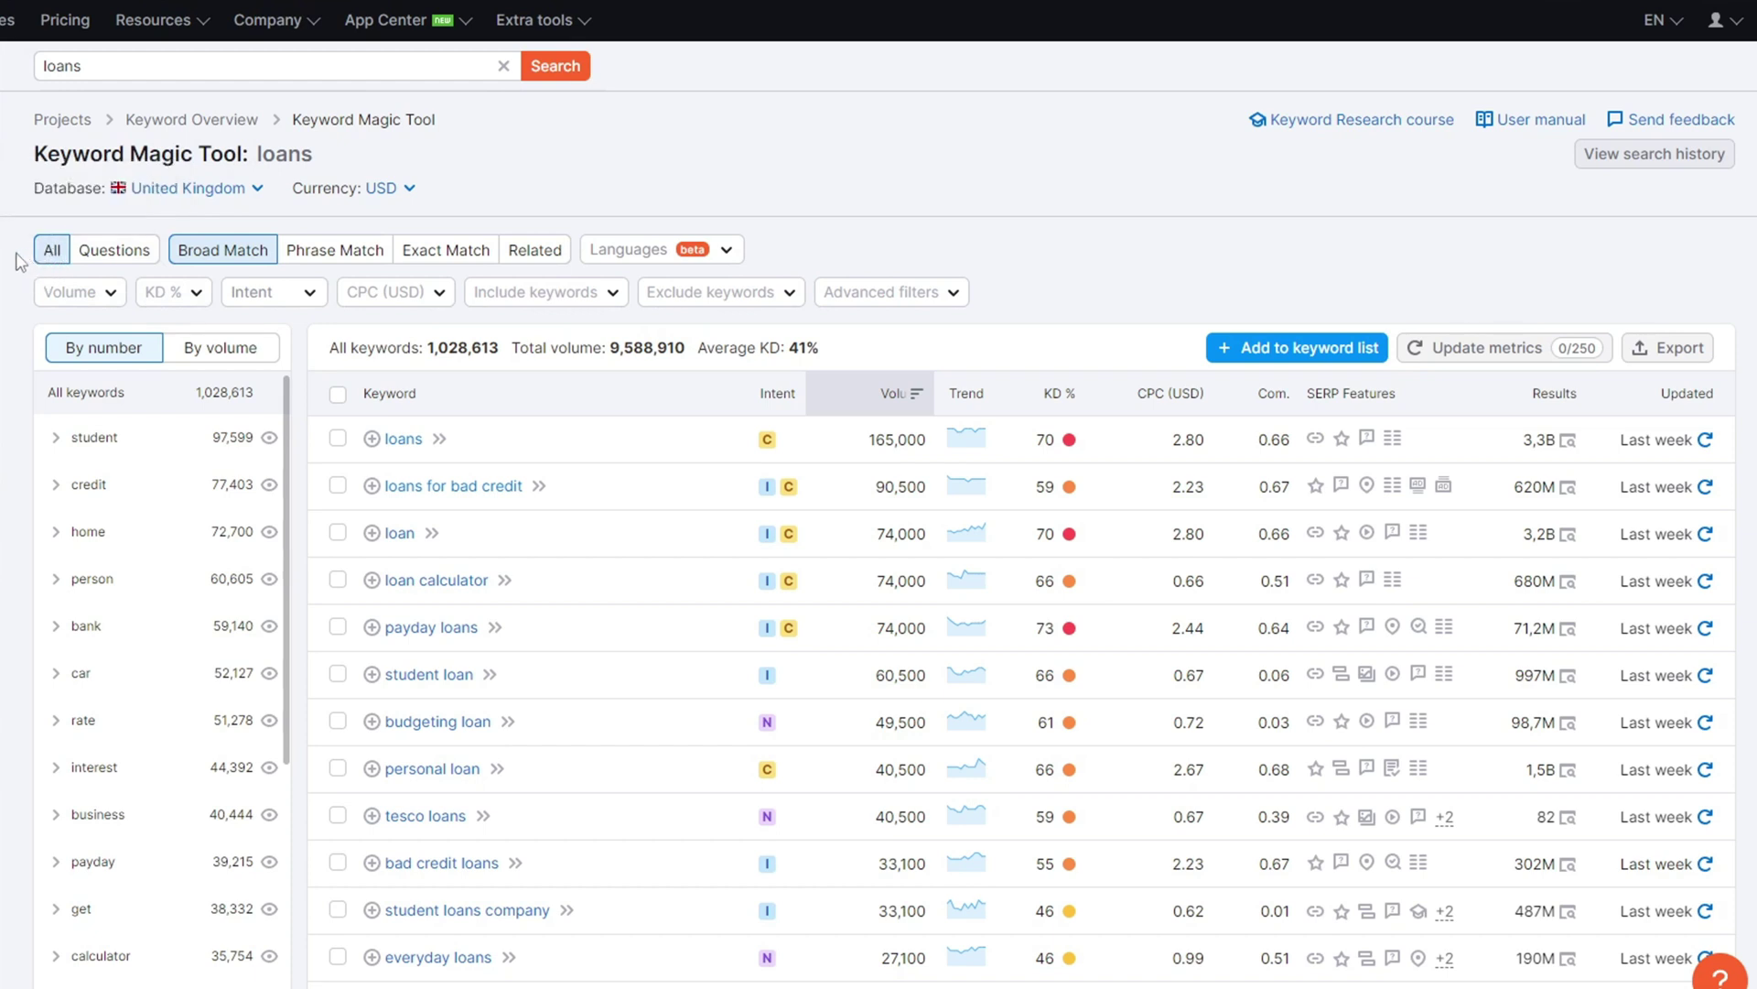
- Limit the "loans" keyword results to questions only
{"action": "double_click", "coordinate": [97, 73]}
{"action": "left_click", "coordinate": [620, 129]}
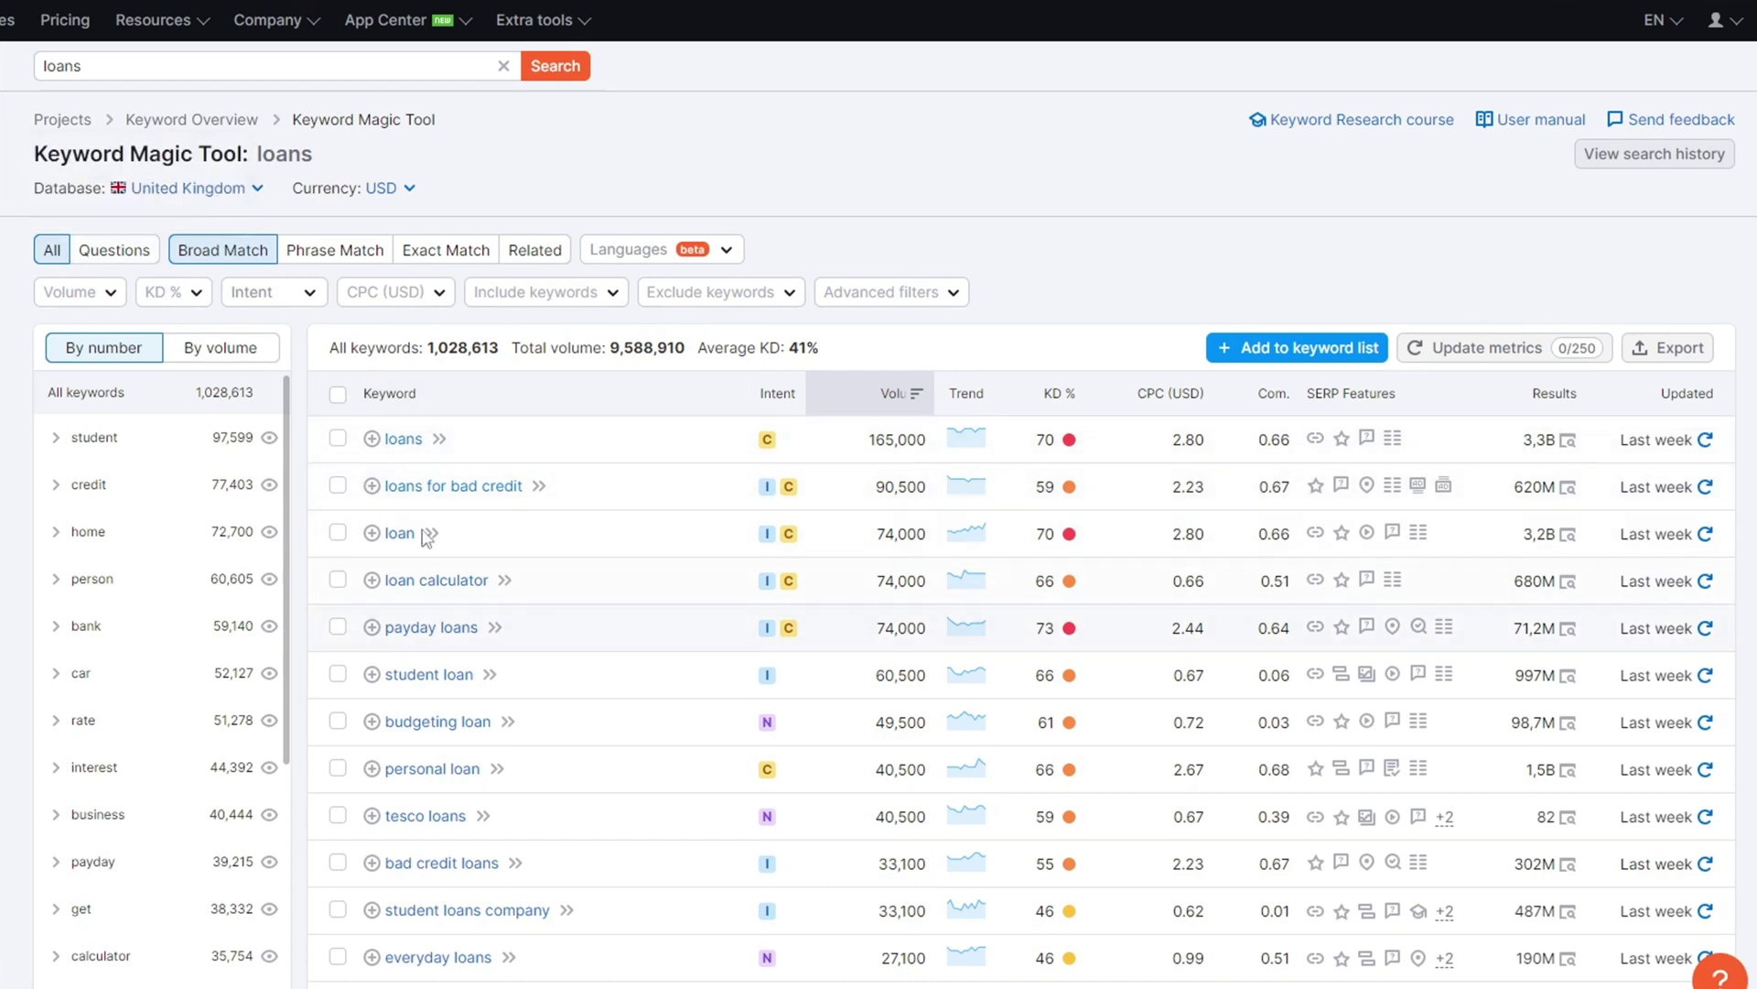
{"action": "left_click", "coordinate": [115, 260]}
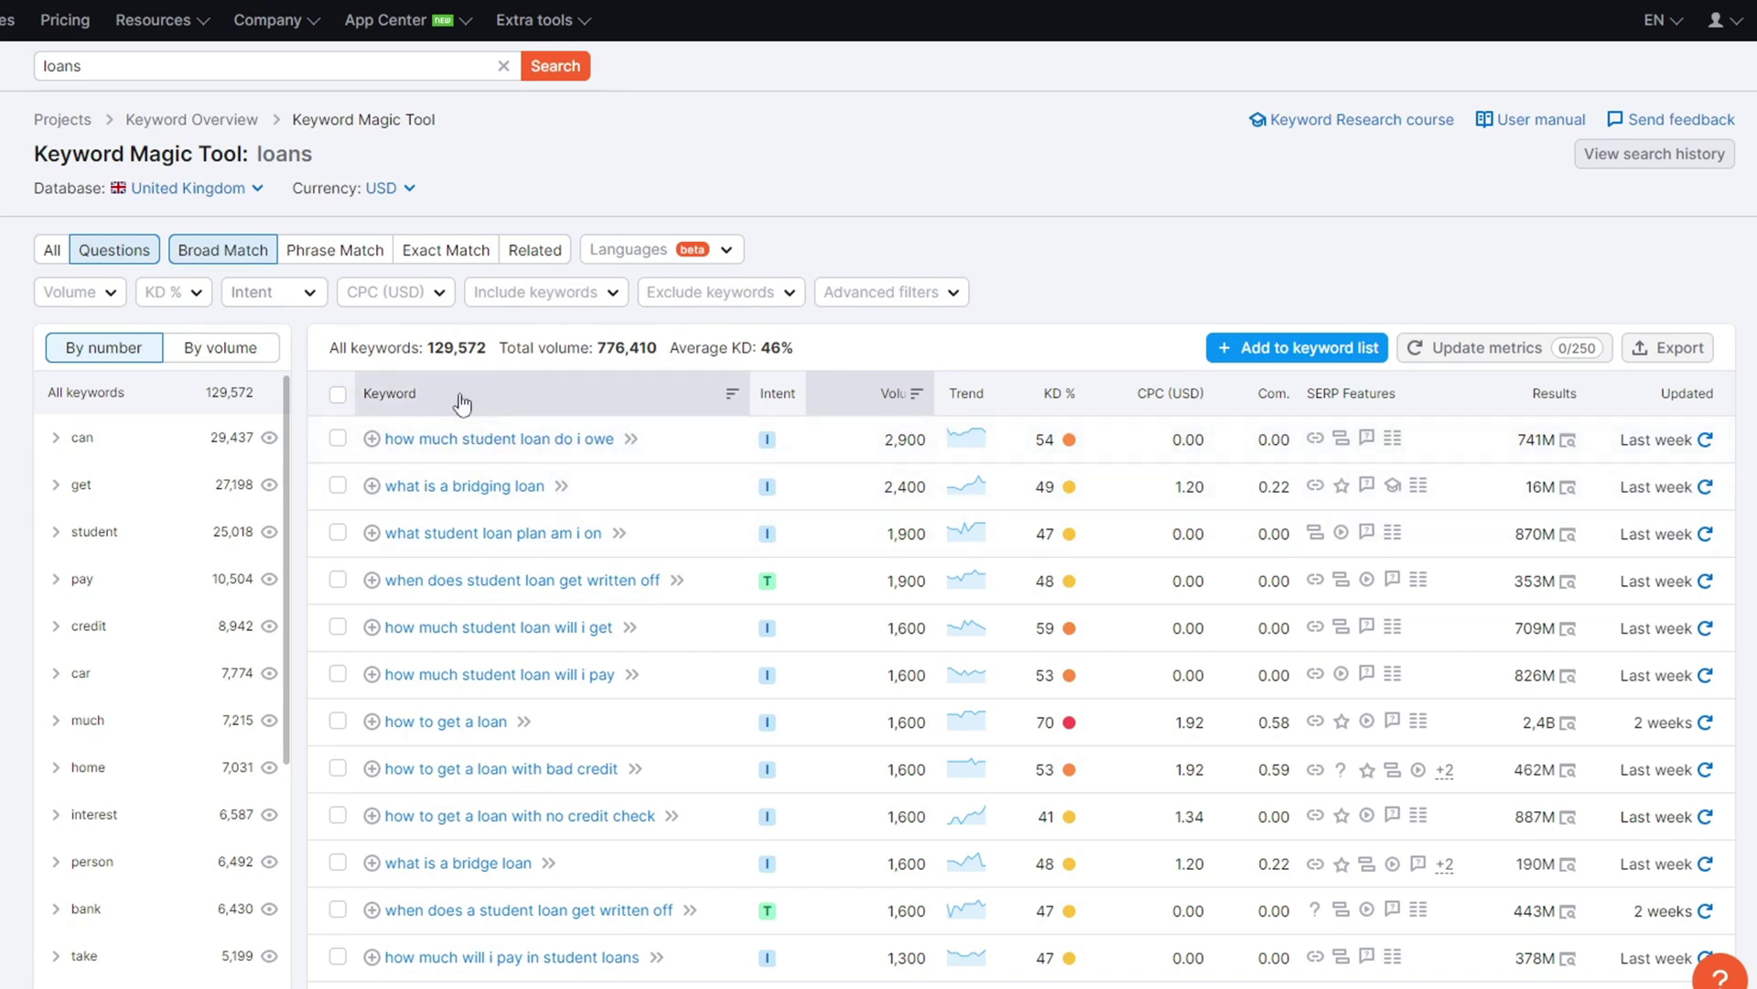
- Exclude keywords containing "student" from the results
{"action": "left_click", "coordinate": [739, 308]}
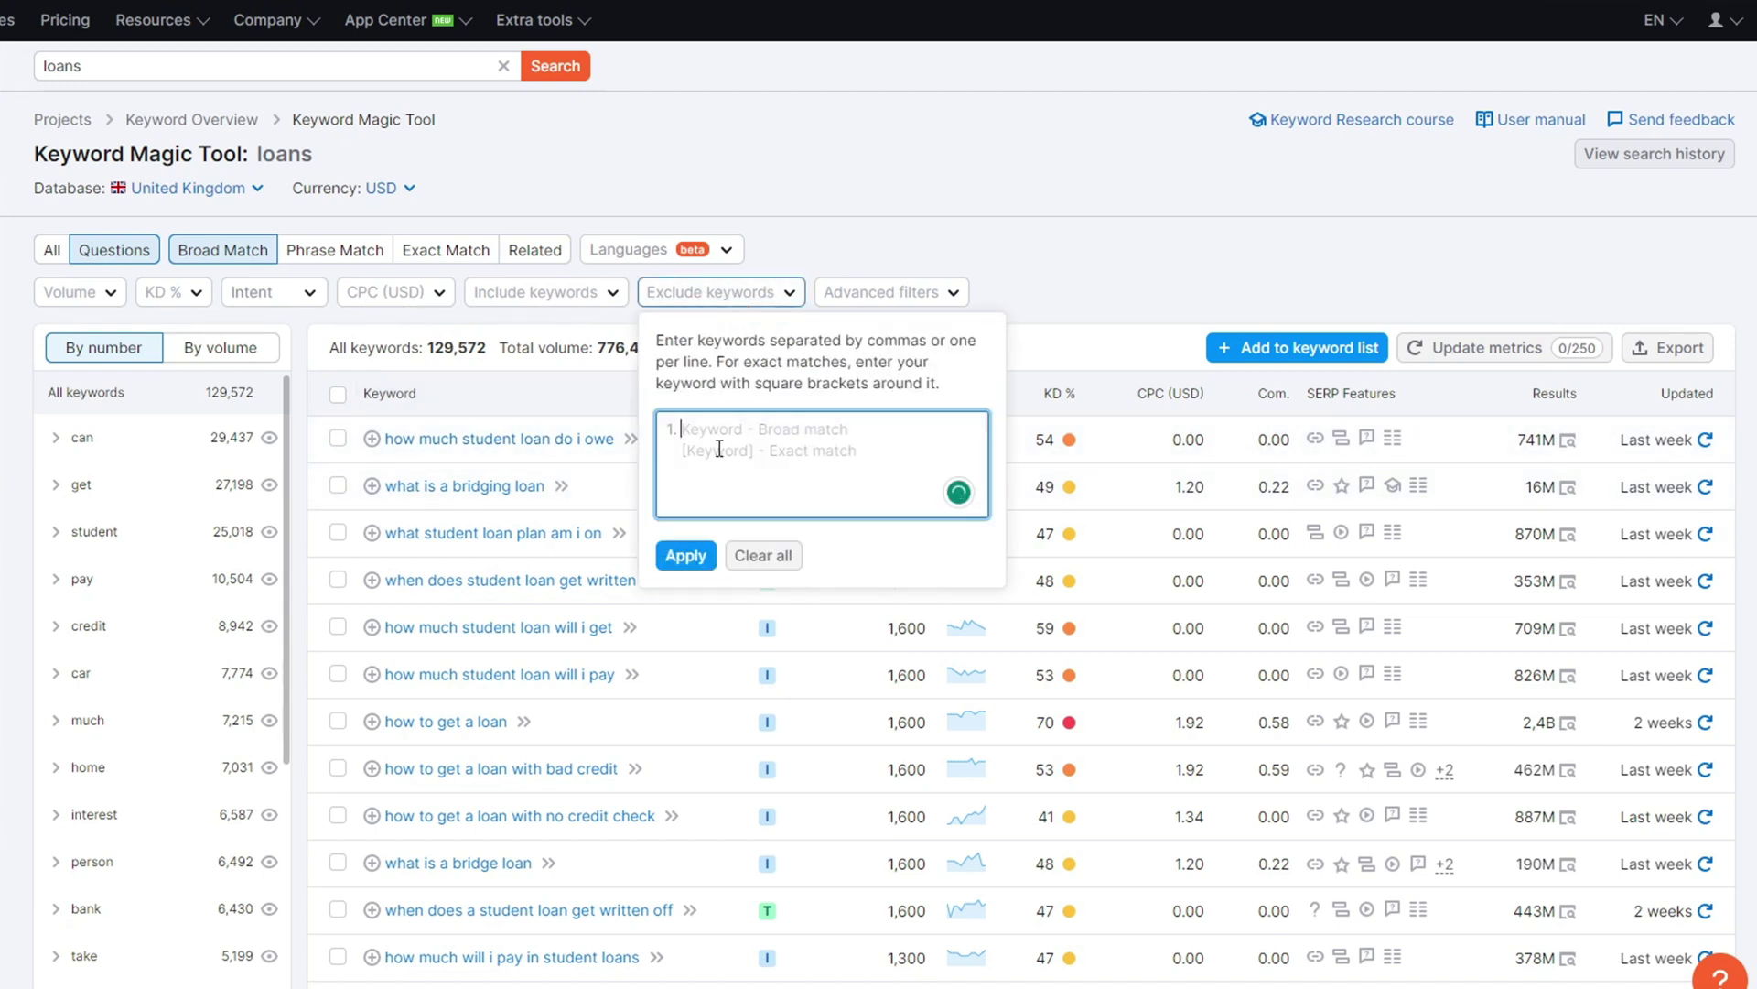
{"action": "type", "text": "student"}
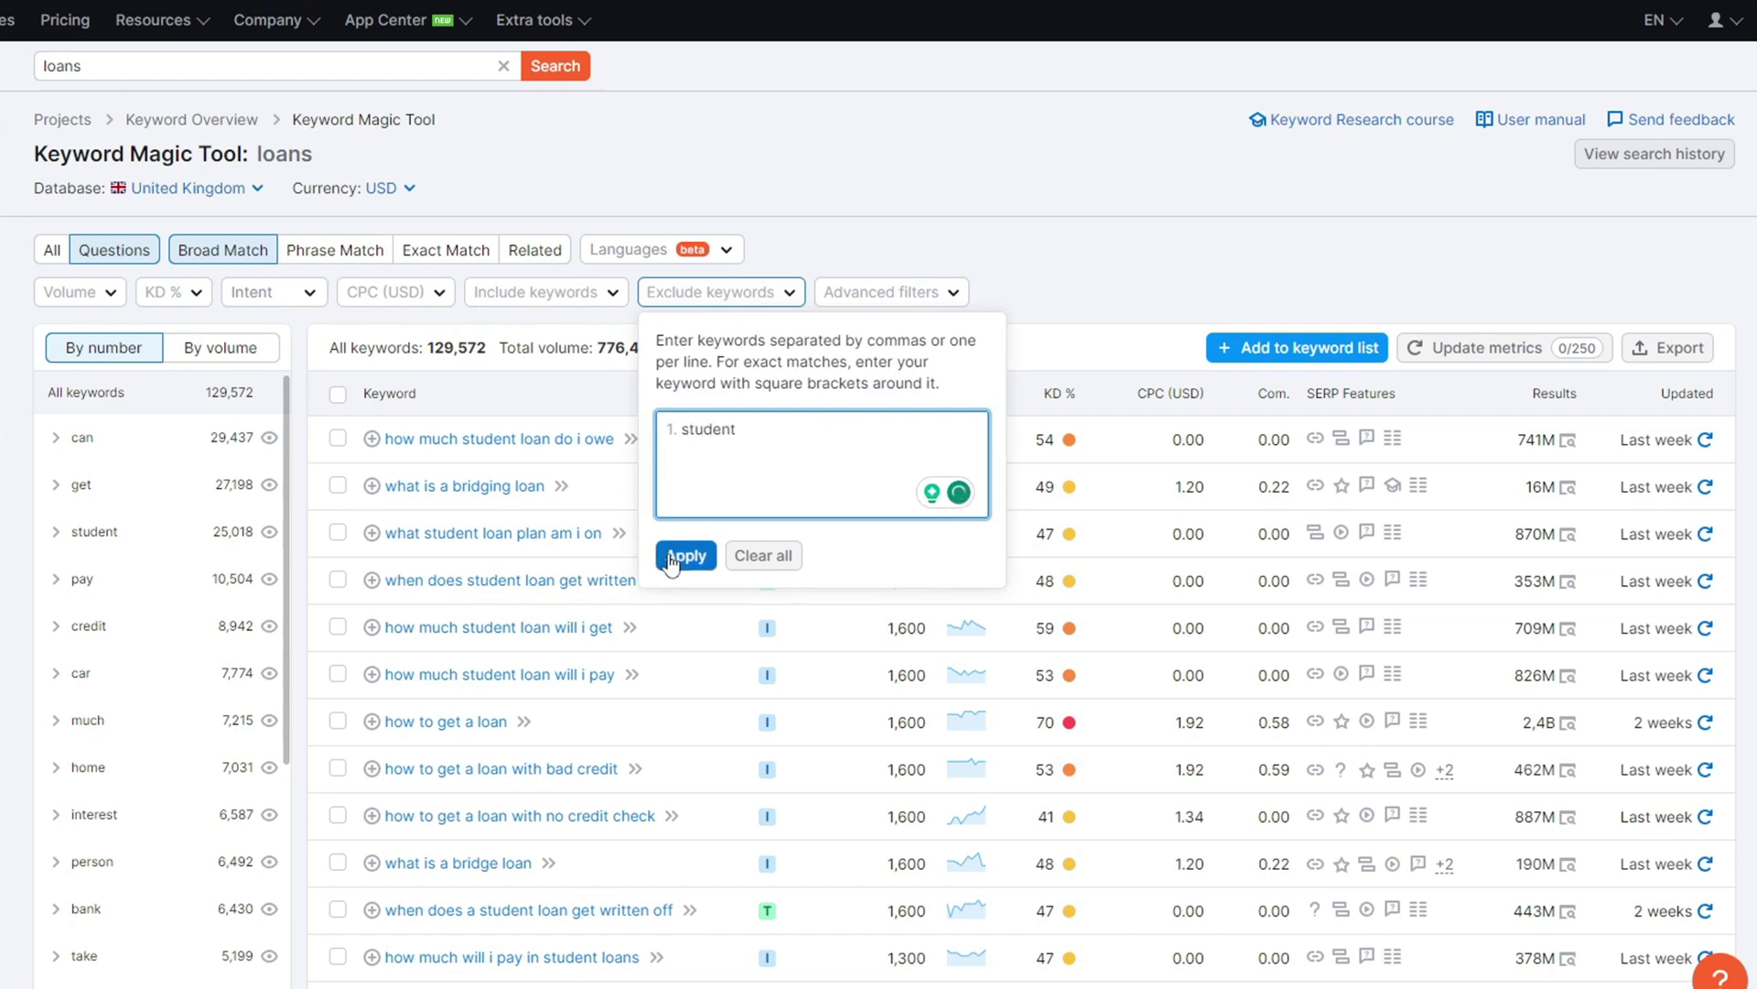
{"action": "left_click", "coordinate": [686, 555]}
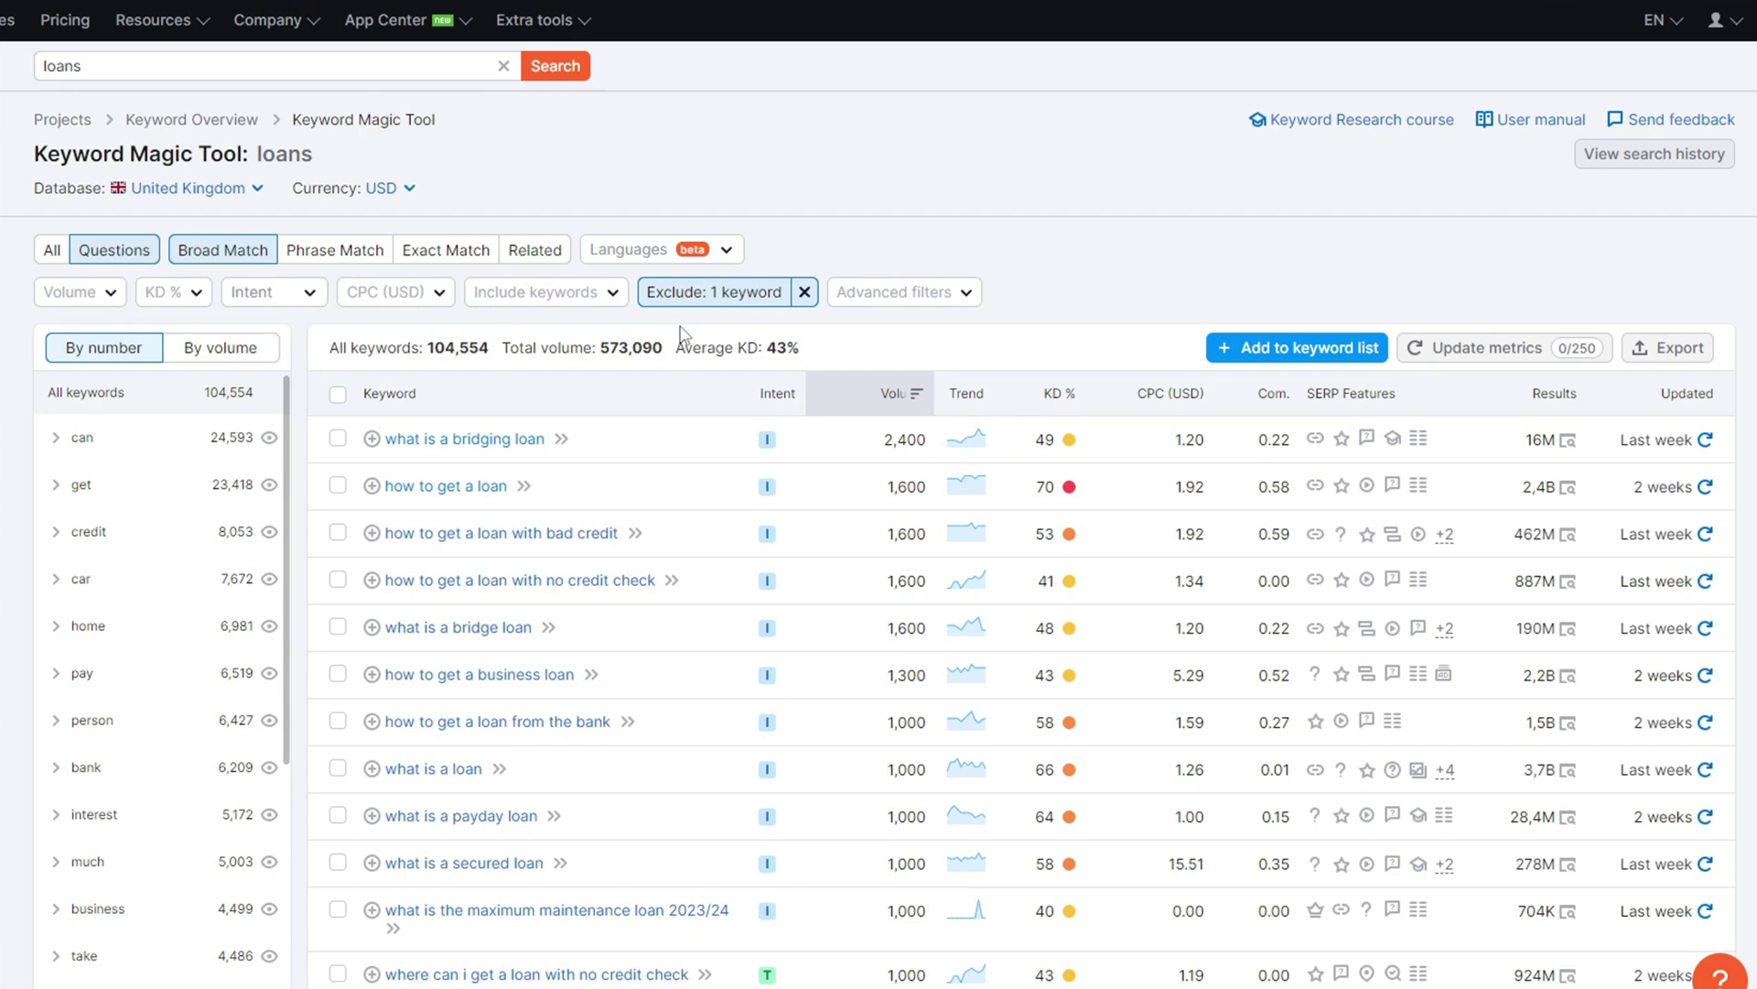
- Restrict the results to keywords that include "car", matching all keywords
{"action": "left_click", "coordinate": [523, 295]}
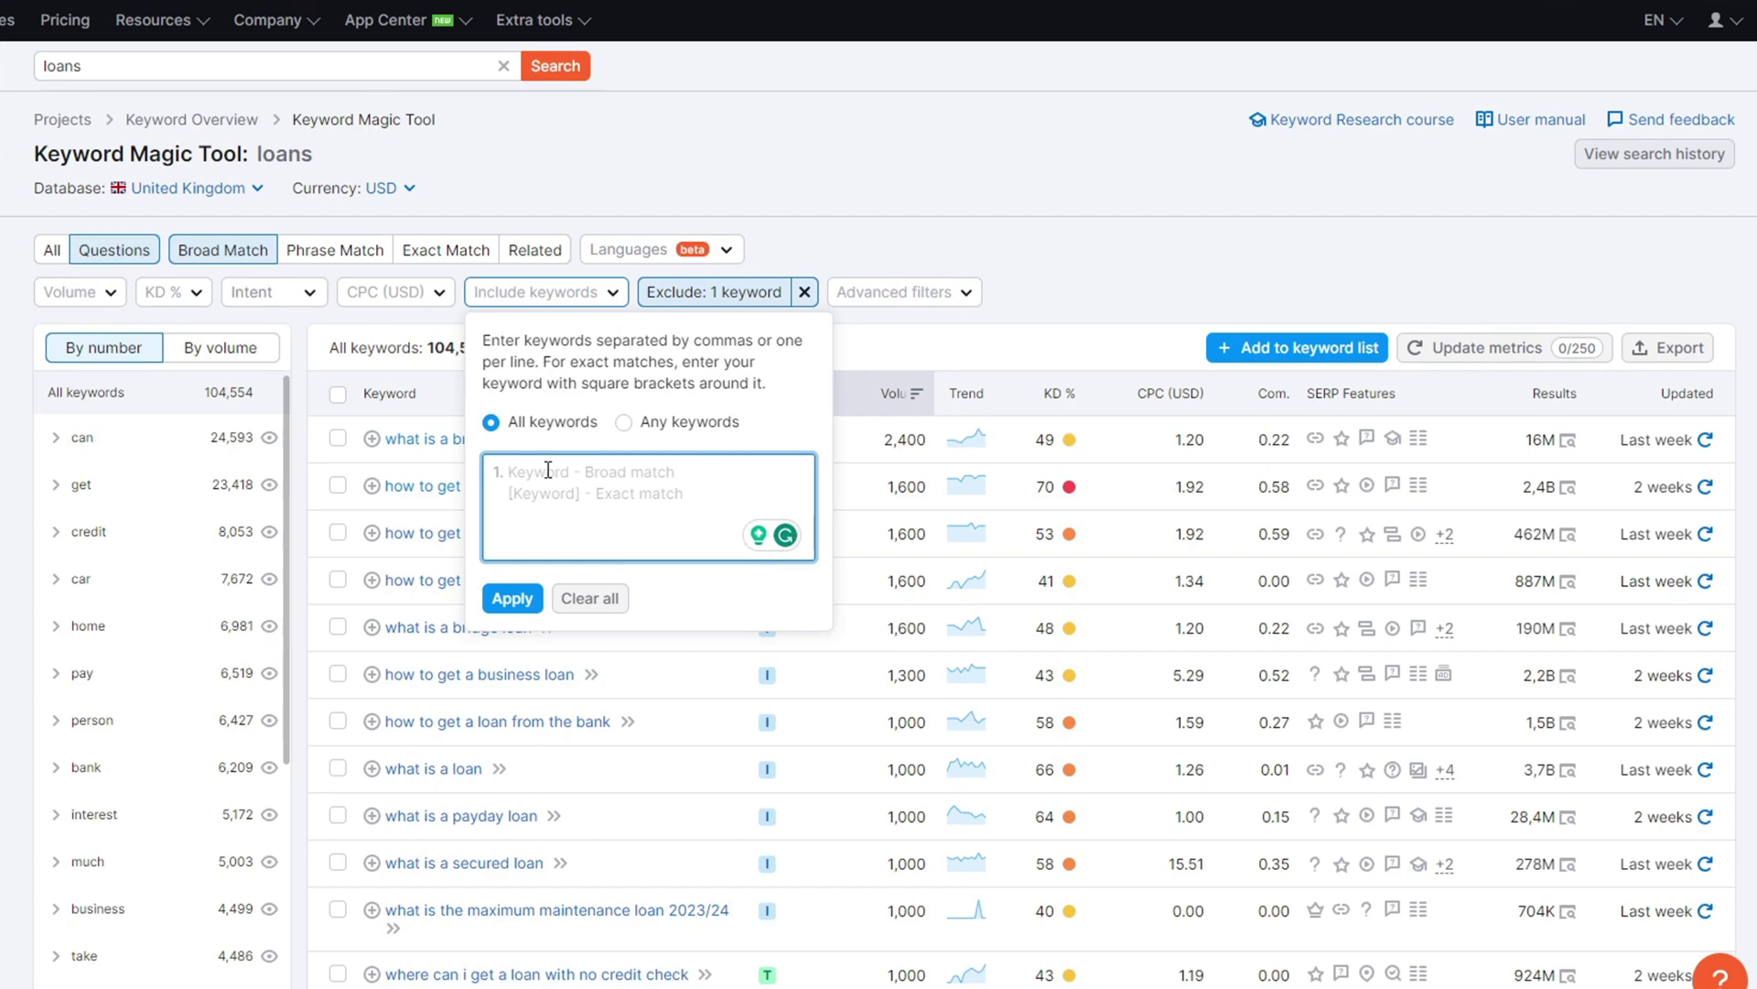
{"action": "type", "text": "car"}
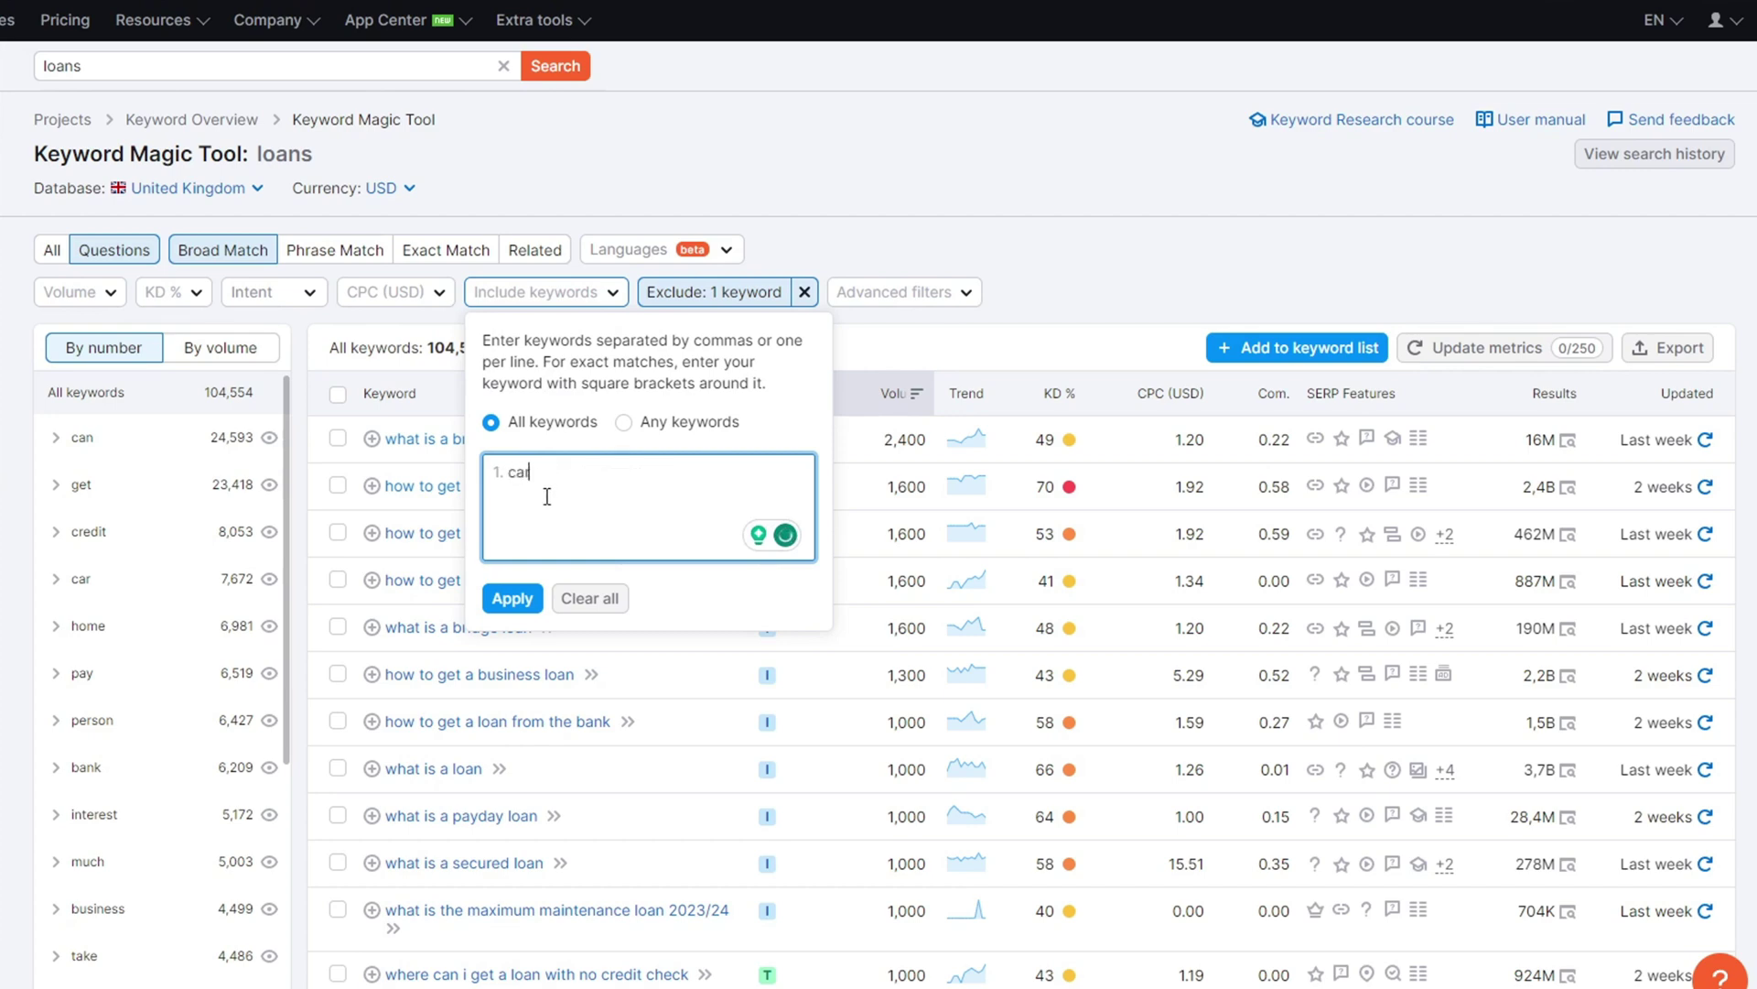
{"action": "left_click", "coordinate": [512, 598]}
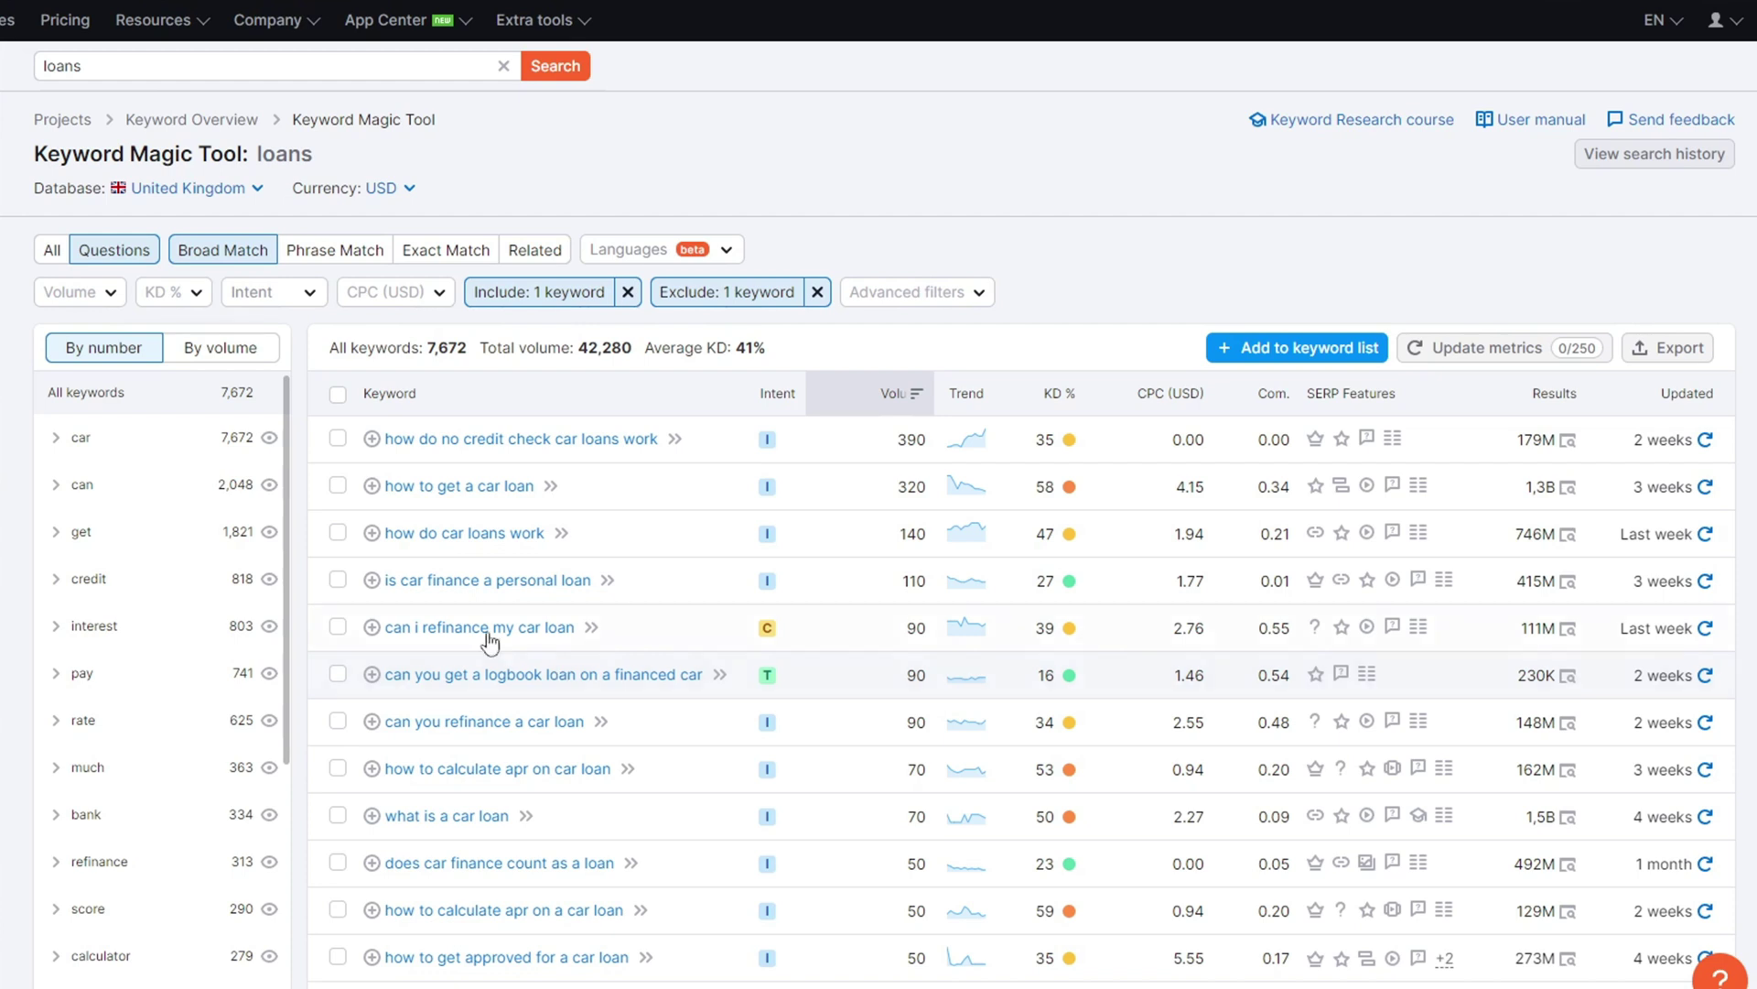
- Switch the keyword results from questions back to all keywords, keeping the include and exclude filters
{"action": "double_click", "coordinate": [45, 68]}
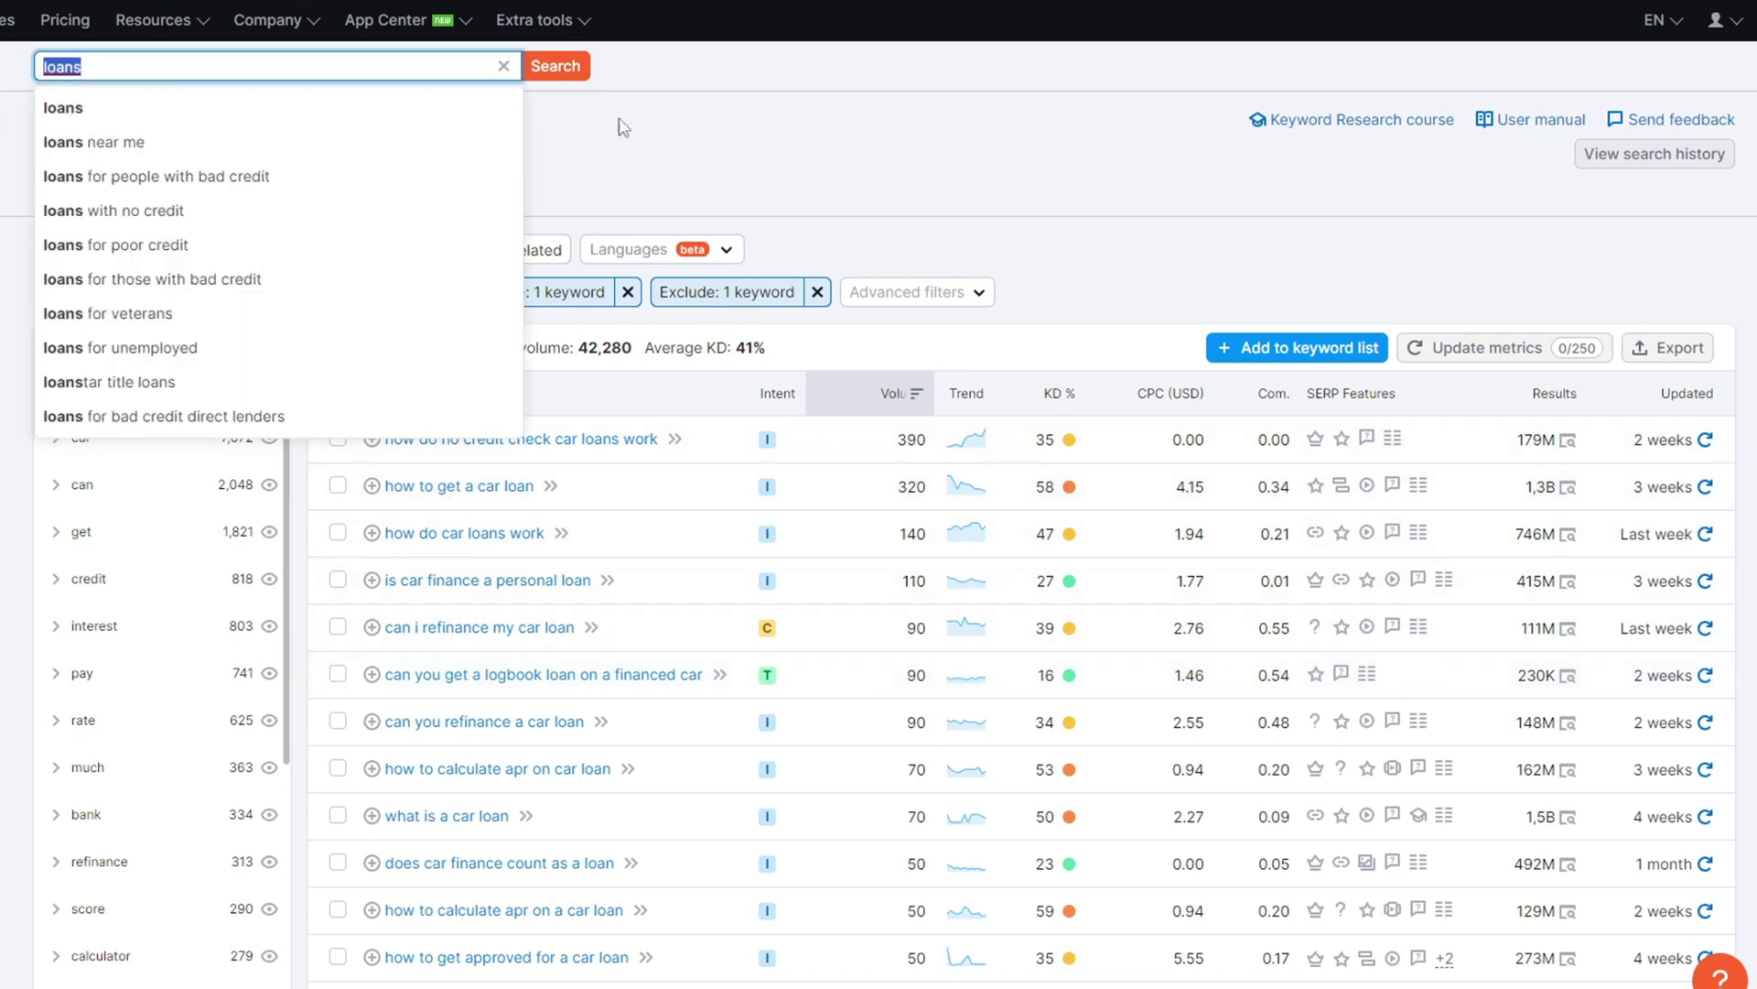
{"action": "left_click", "coordinate": [648, 163]}
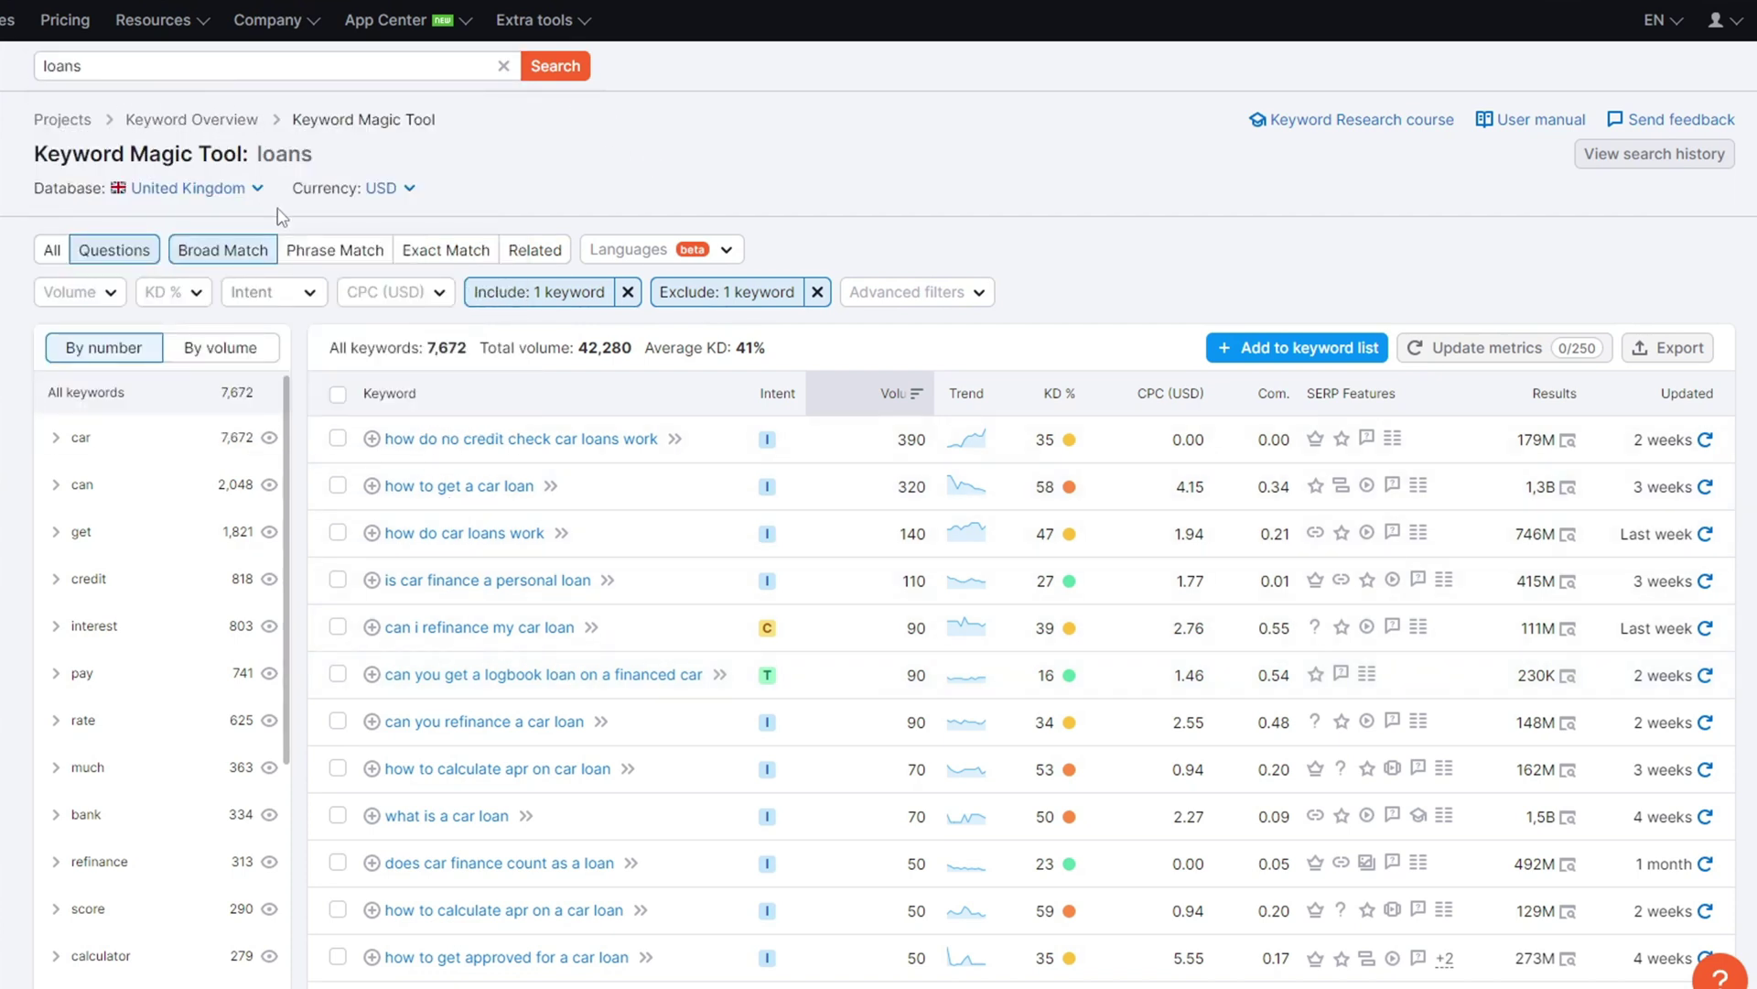
{"action": "left_click", "coordinate": [514, 307]}
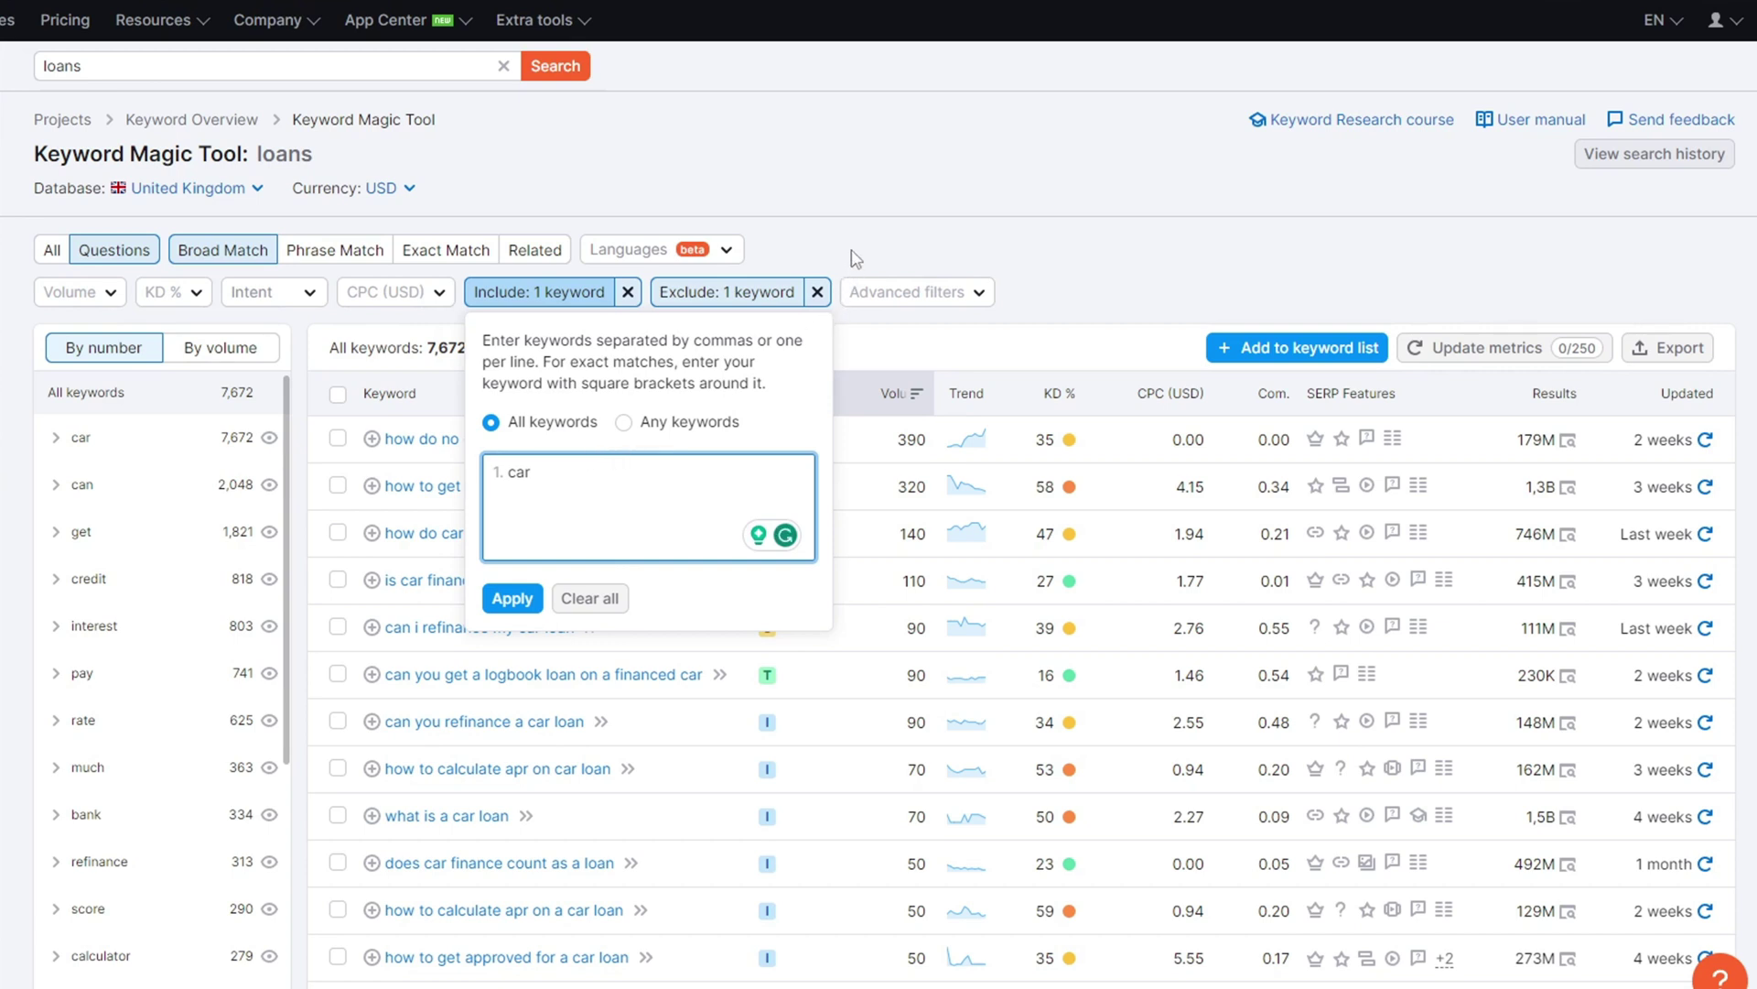
{"action": "left_click", "coordinate": [501, 284]}
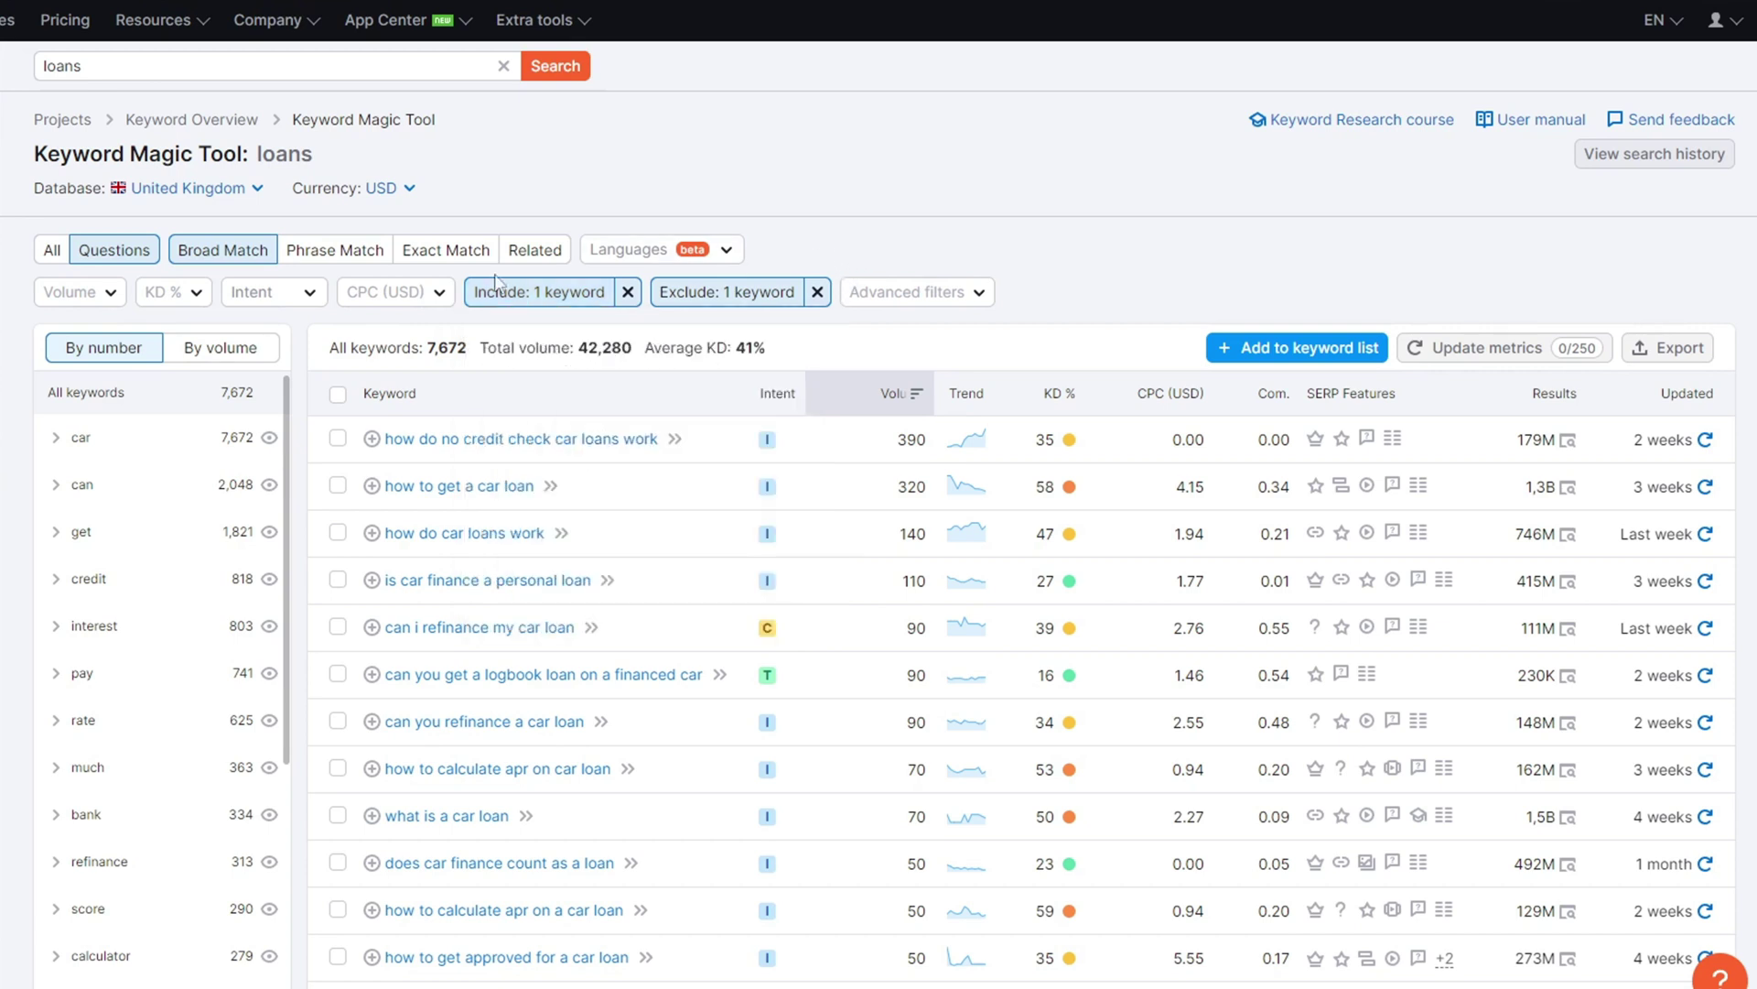
{"action": "left_click", "coordinate": [48, 254]}
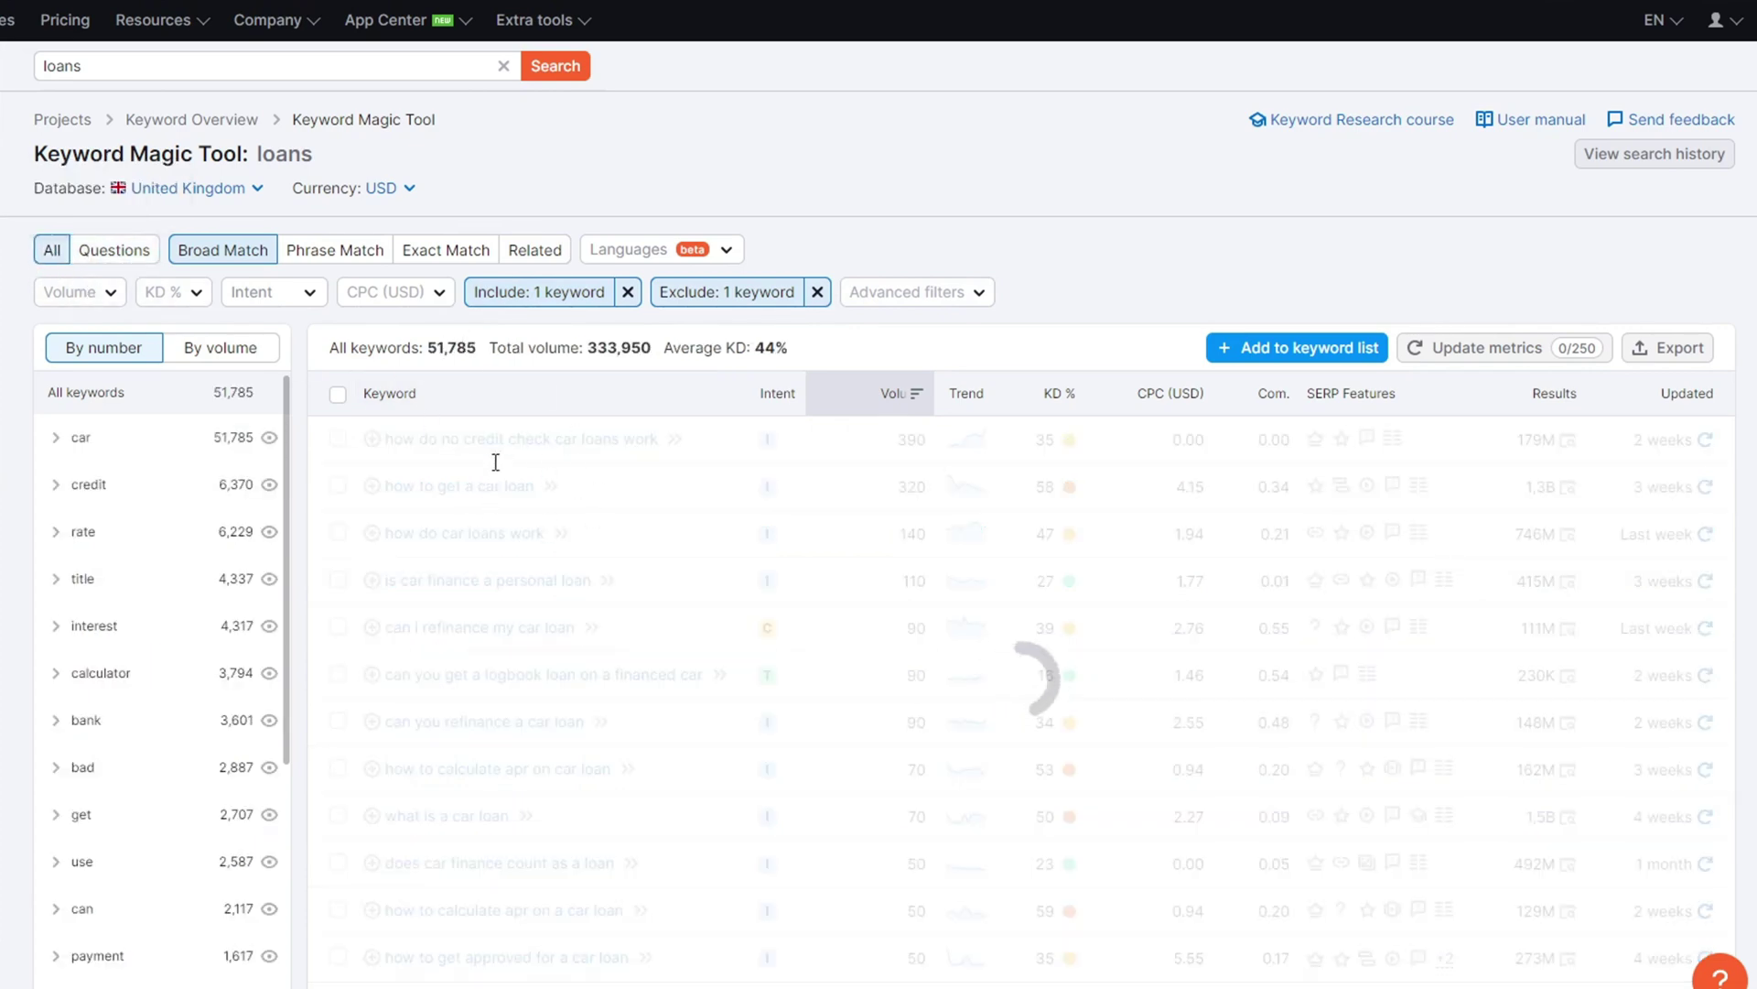
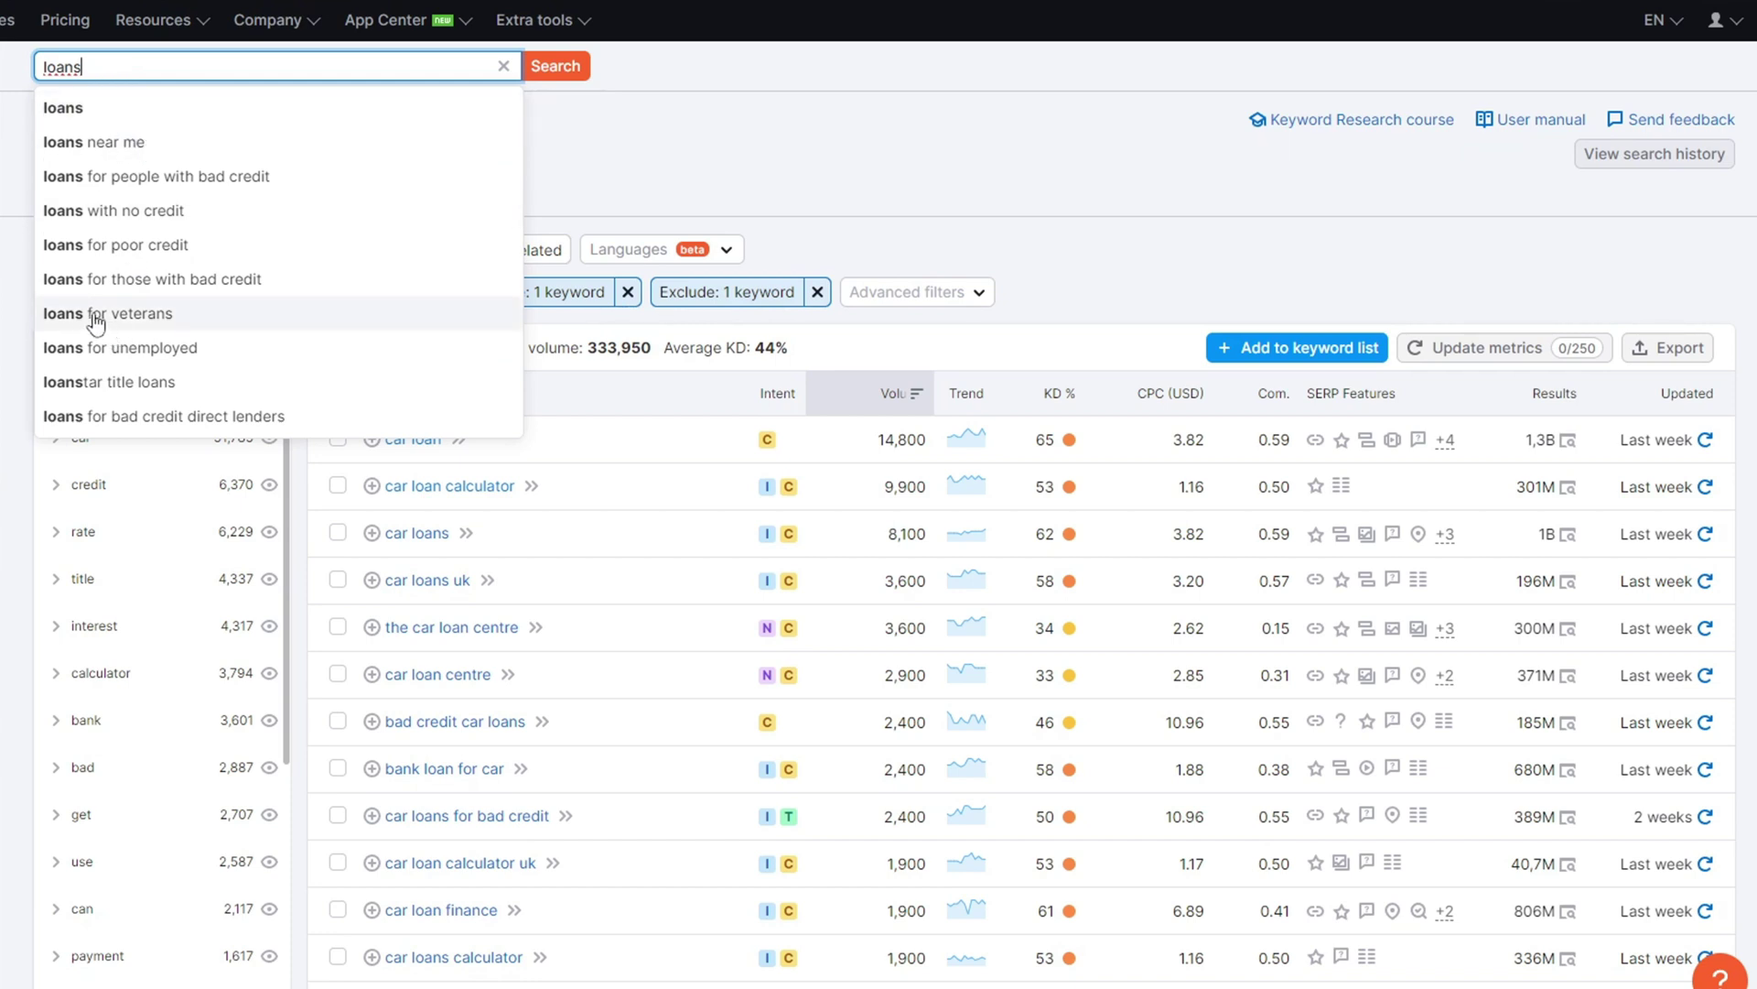
{"action": "key", "text": "Escape"}
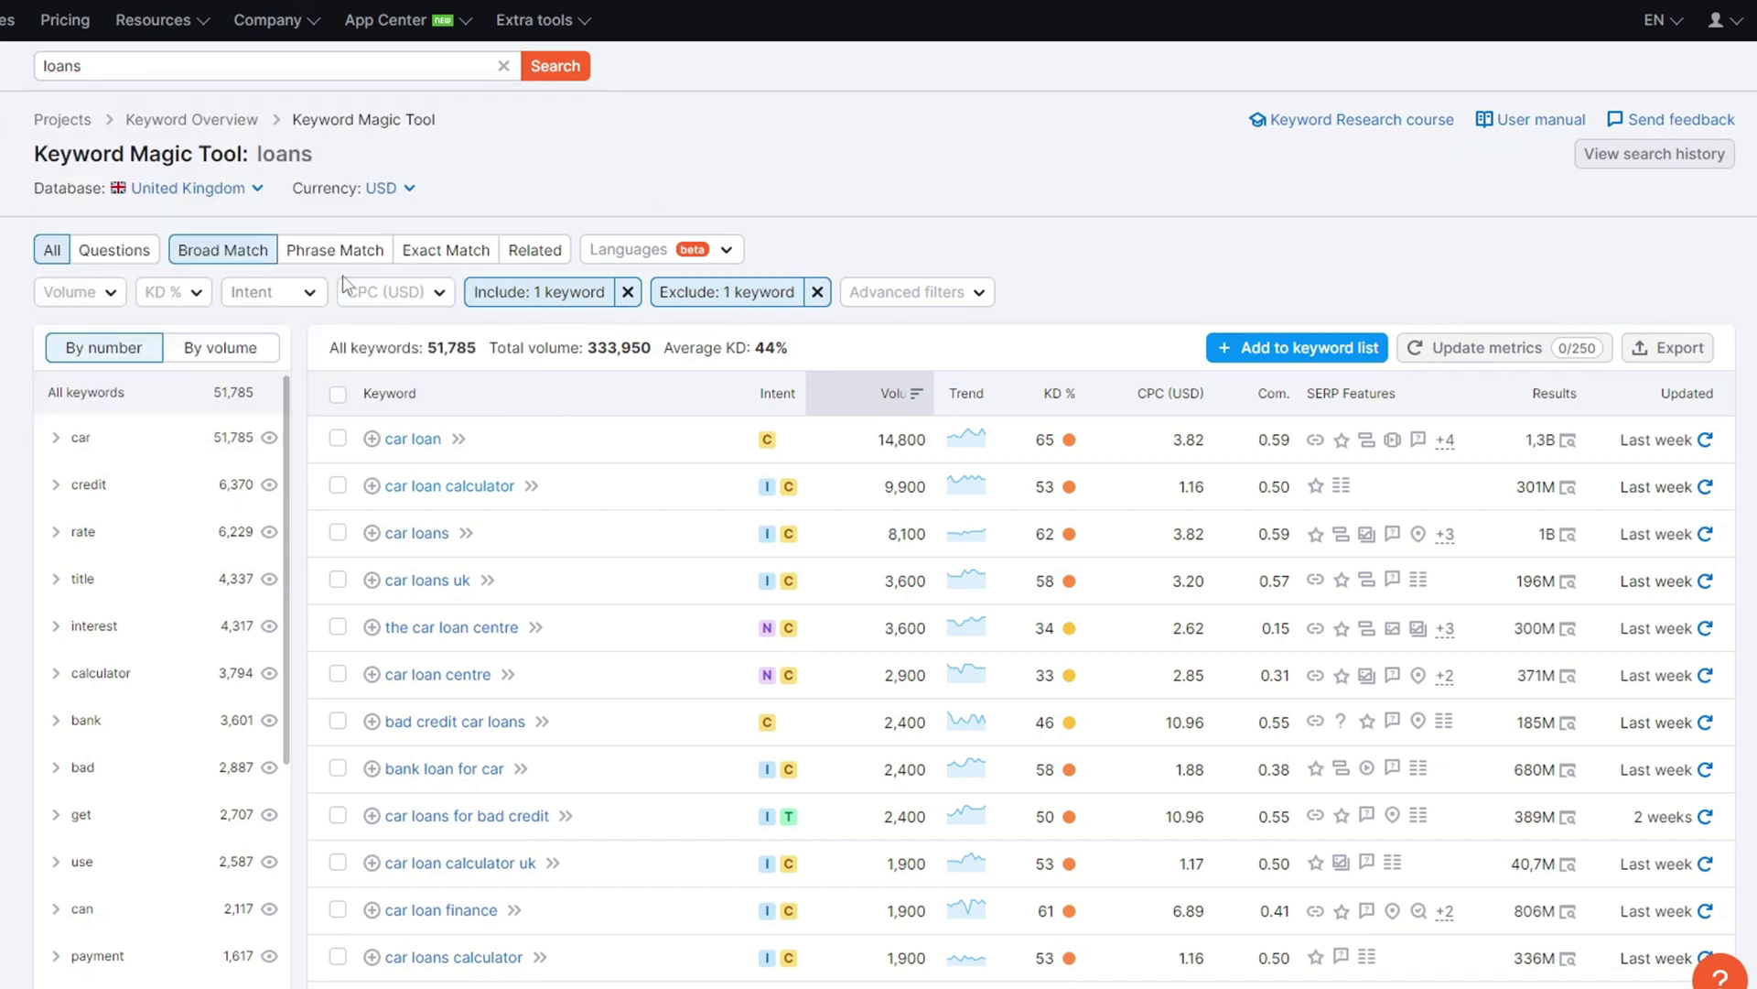
{"action": "left_click", "coordinate": [85, 69]}
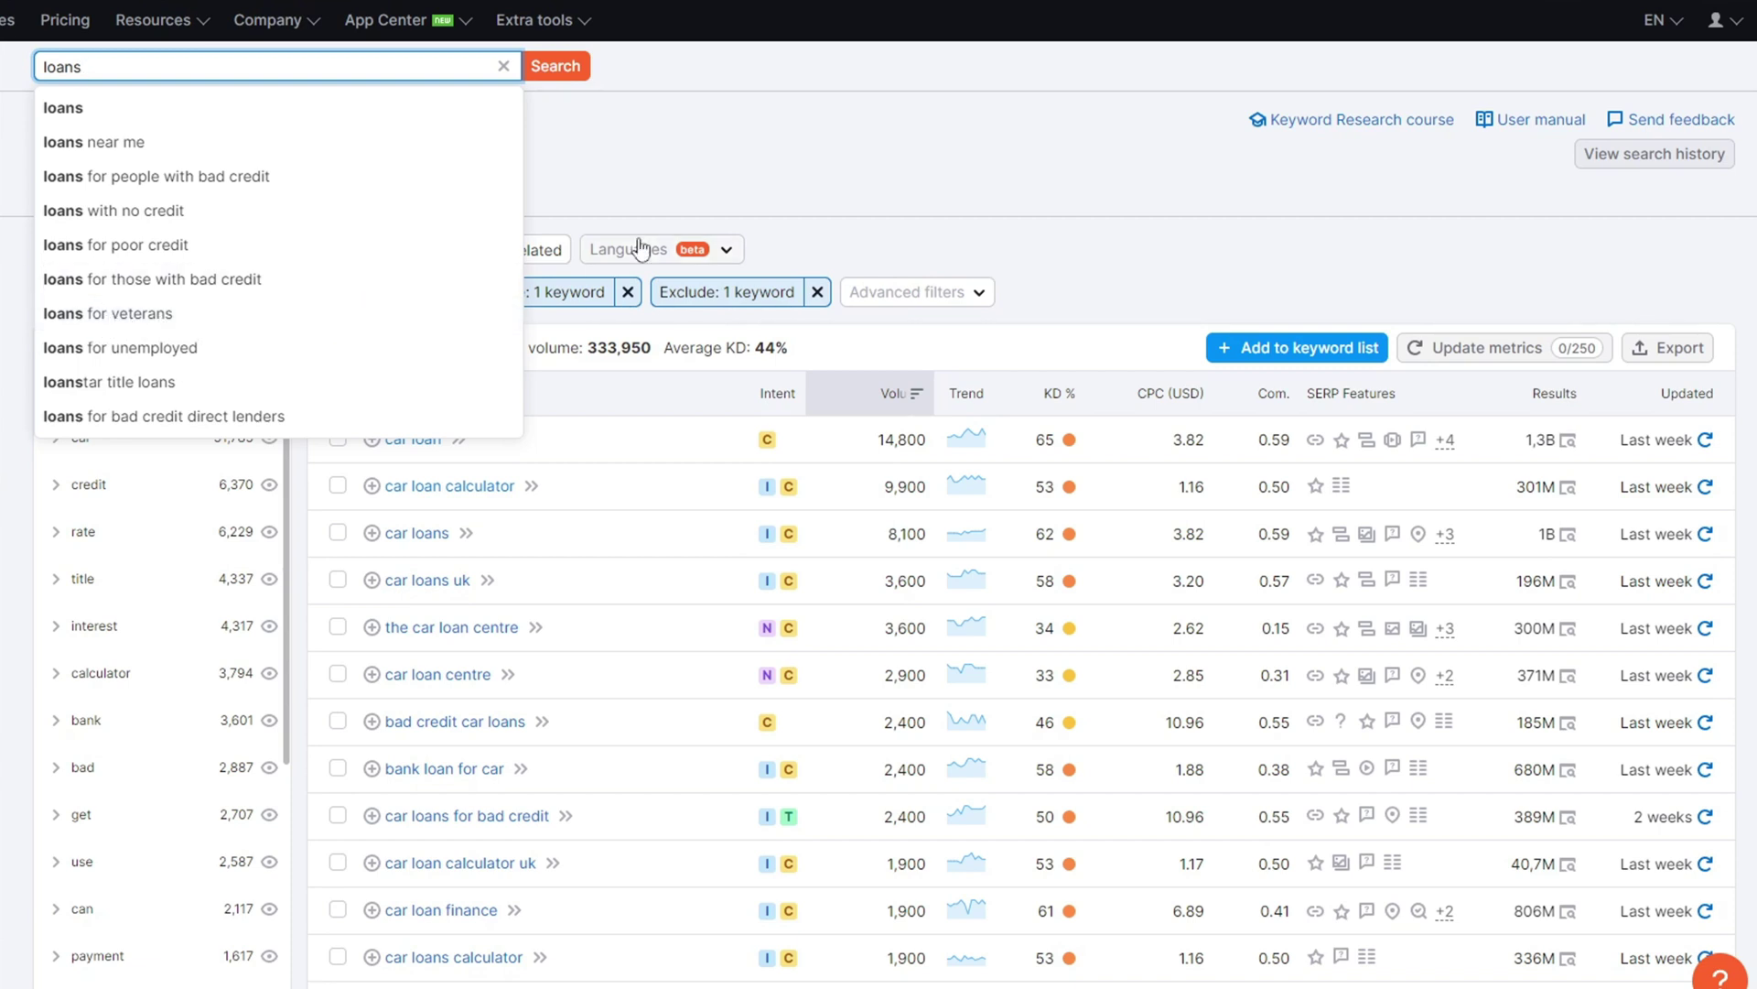
{"action": "left_click", "coordinate": [771, 172]}
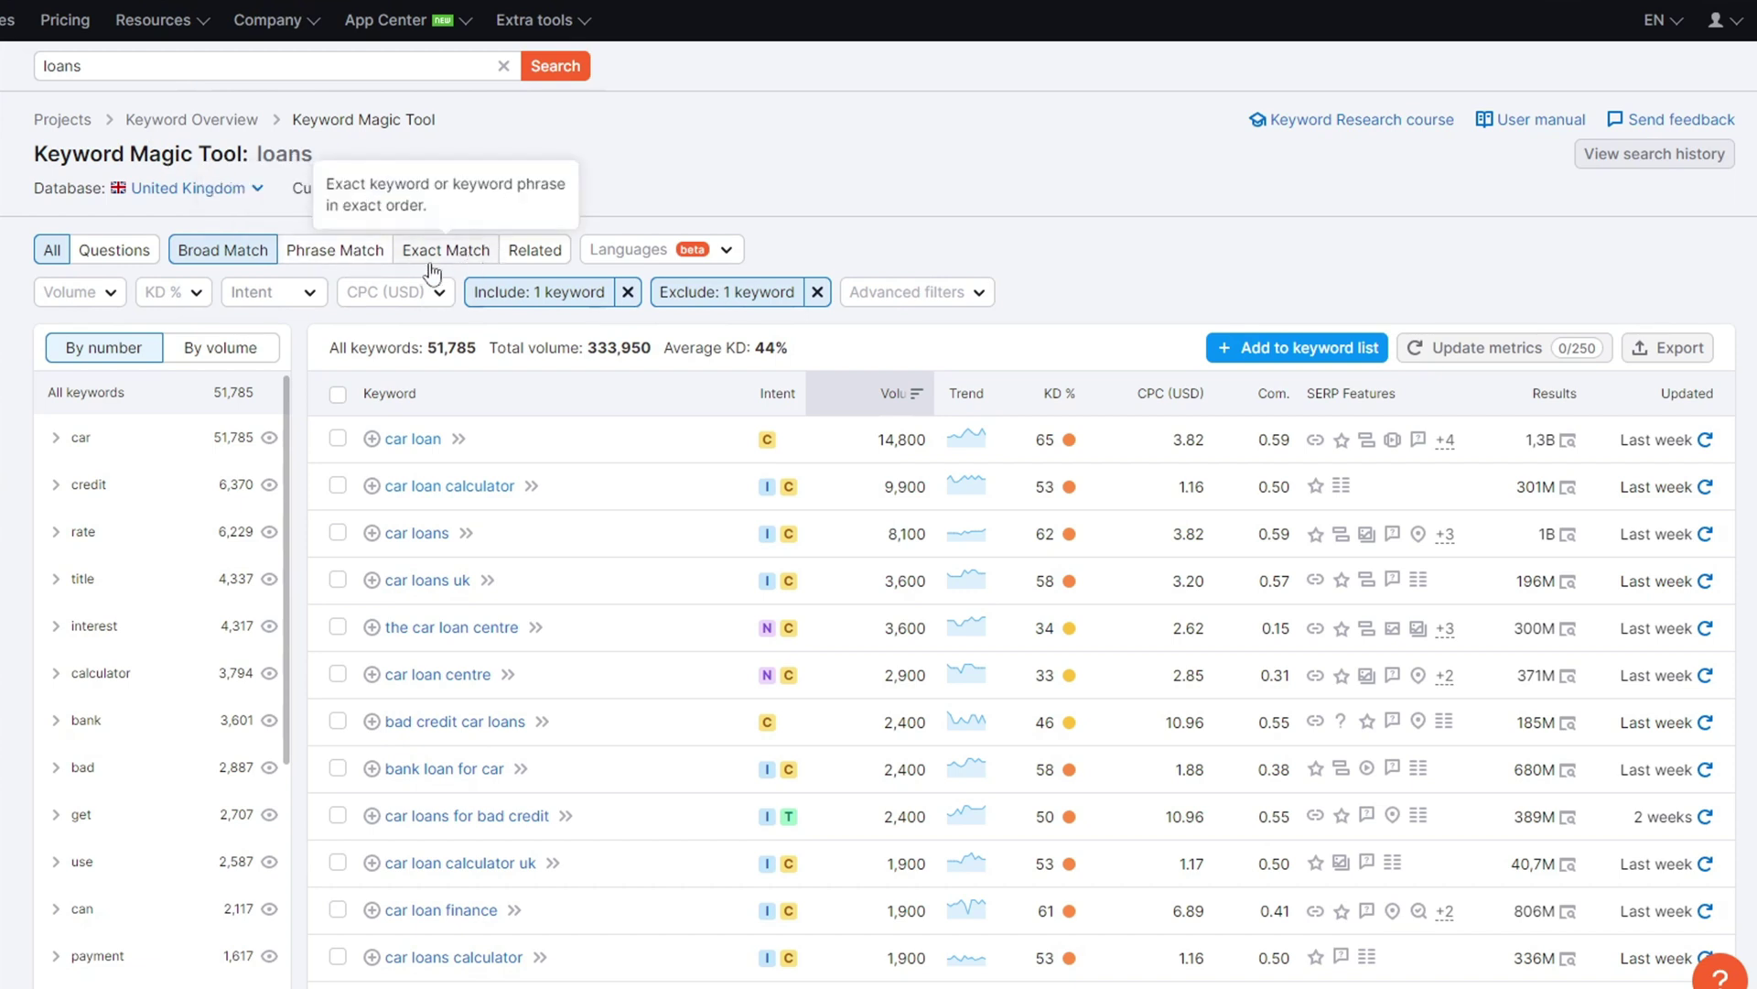
{"action": "double_click", "coordinate": [126, 66]}
{"action": "left_click", "coordinate": [520, 131]}
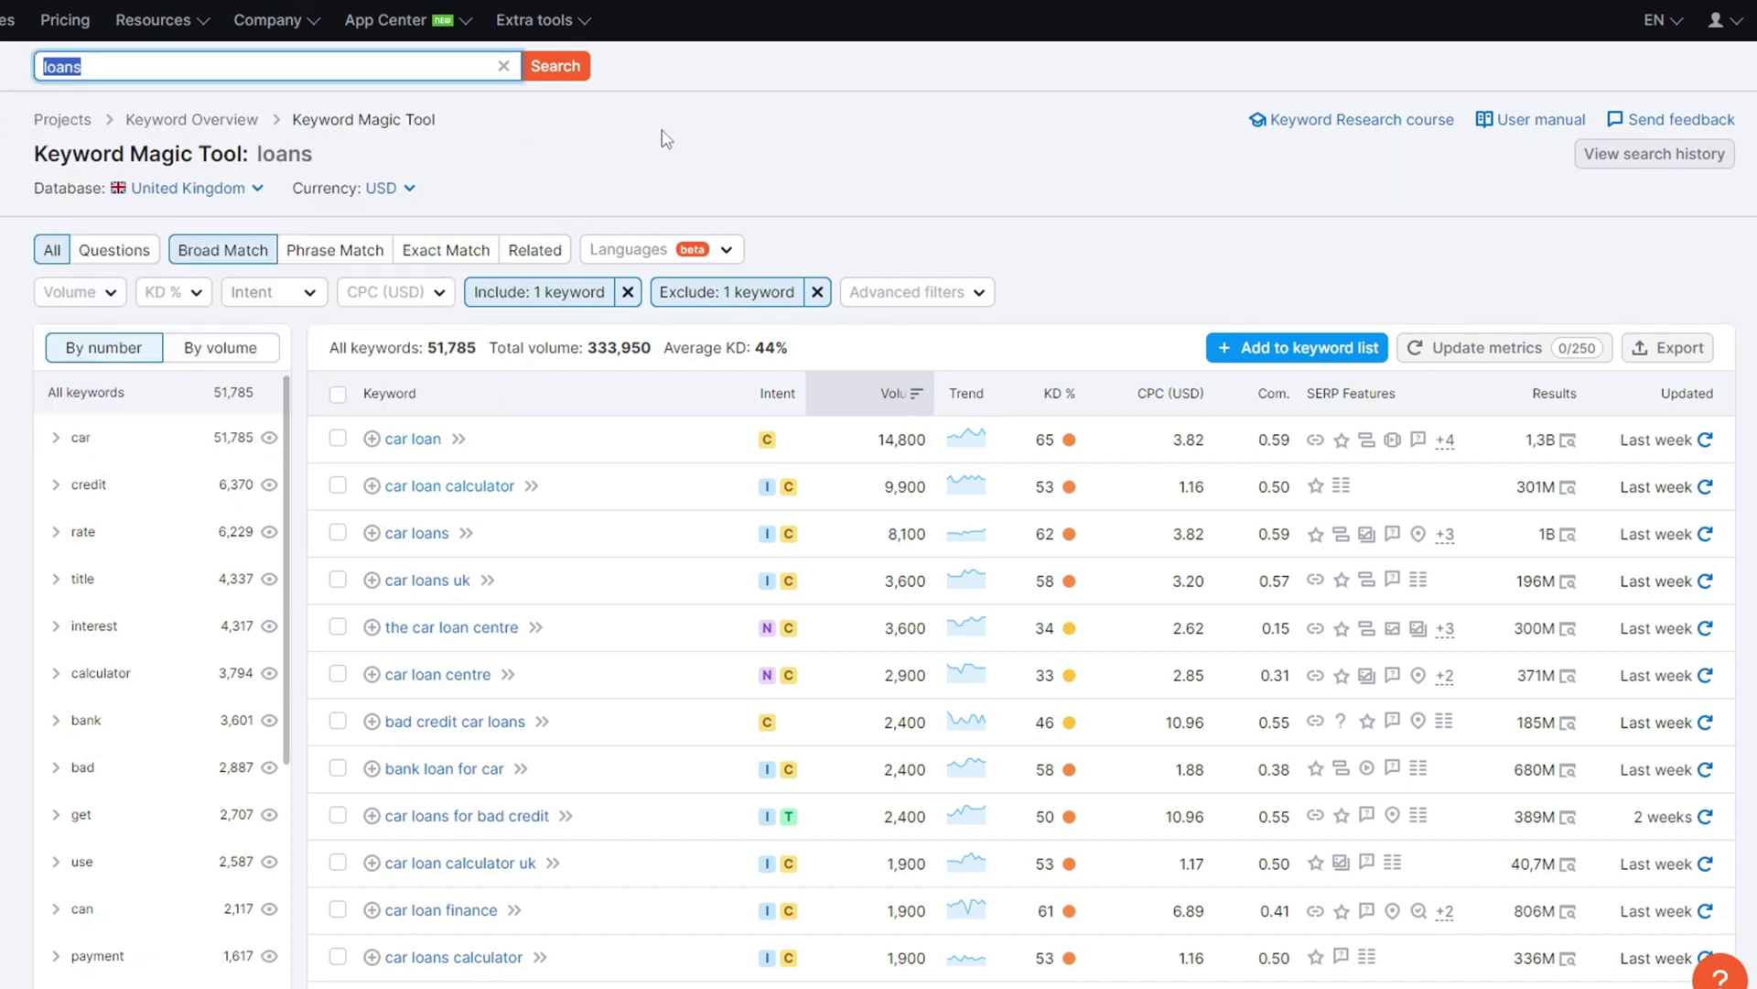
{"action": "double_click", "coordinate": [123, 69]}
{"action": "left_click", "coordinate": [657, 169]}
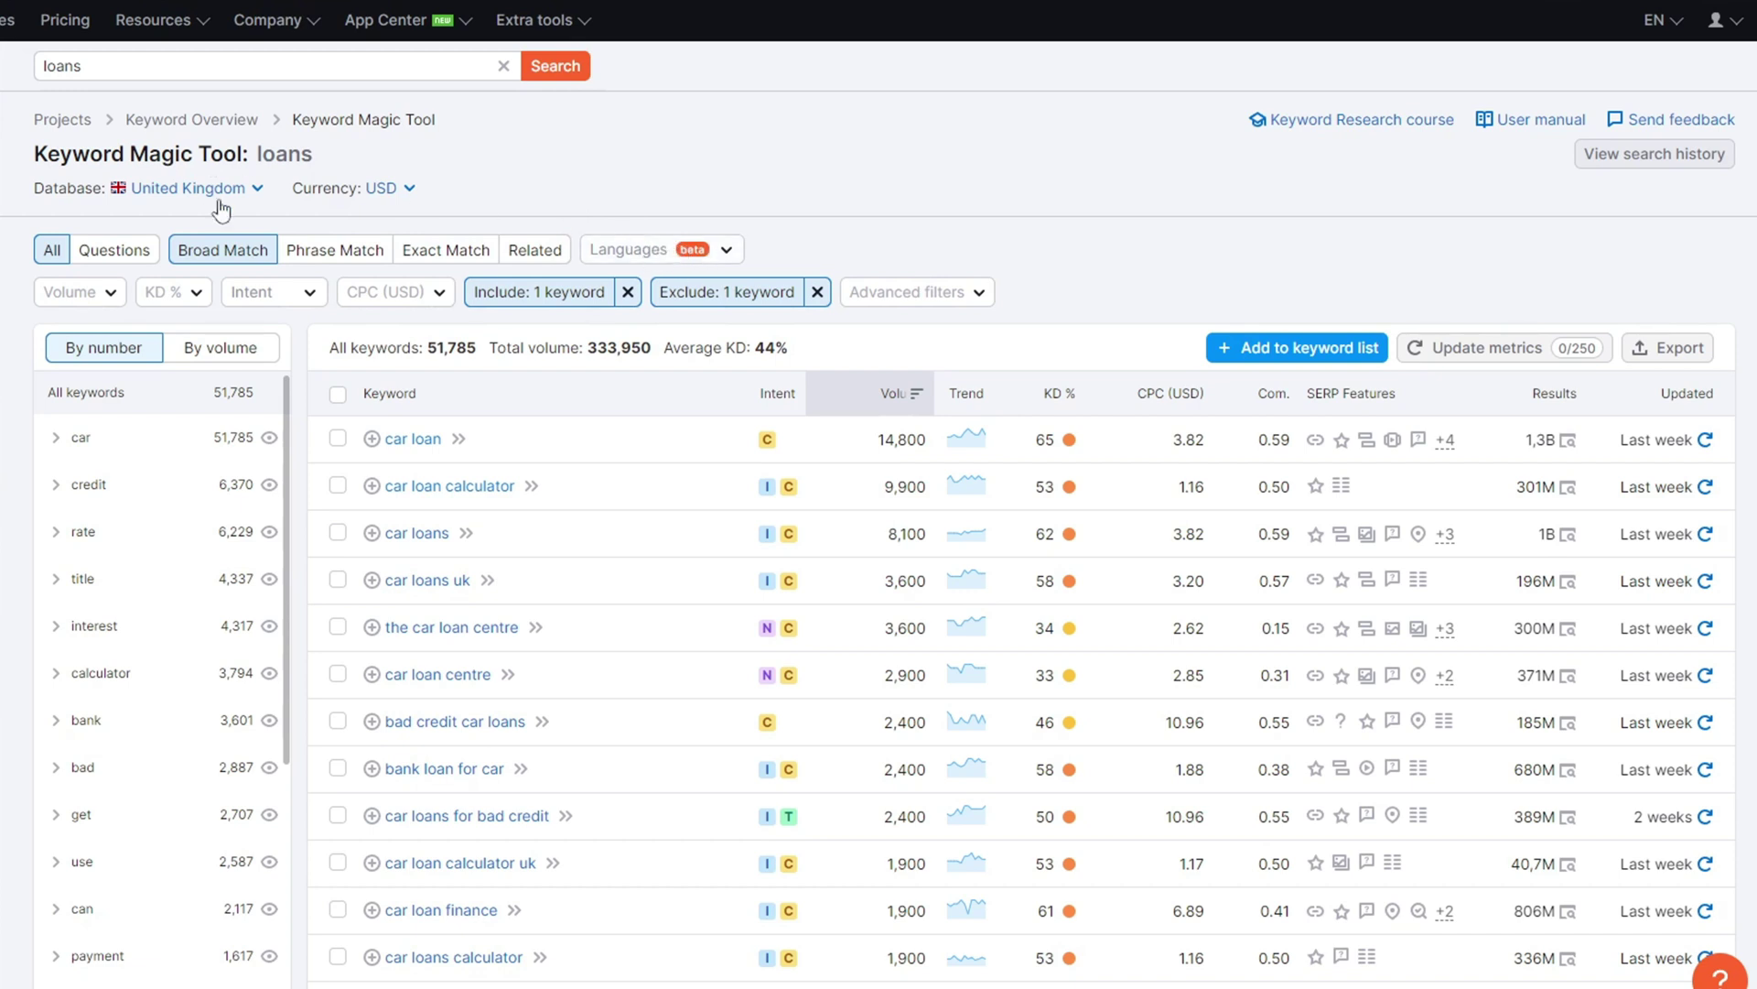
- Examine the available options of the language, search volume, keyword difficulty and intent filters
{"action": "left_click", "coordinate": [606, 252]}
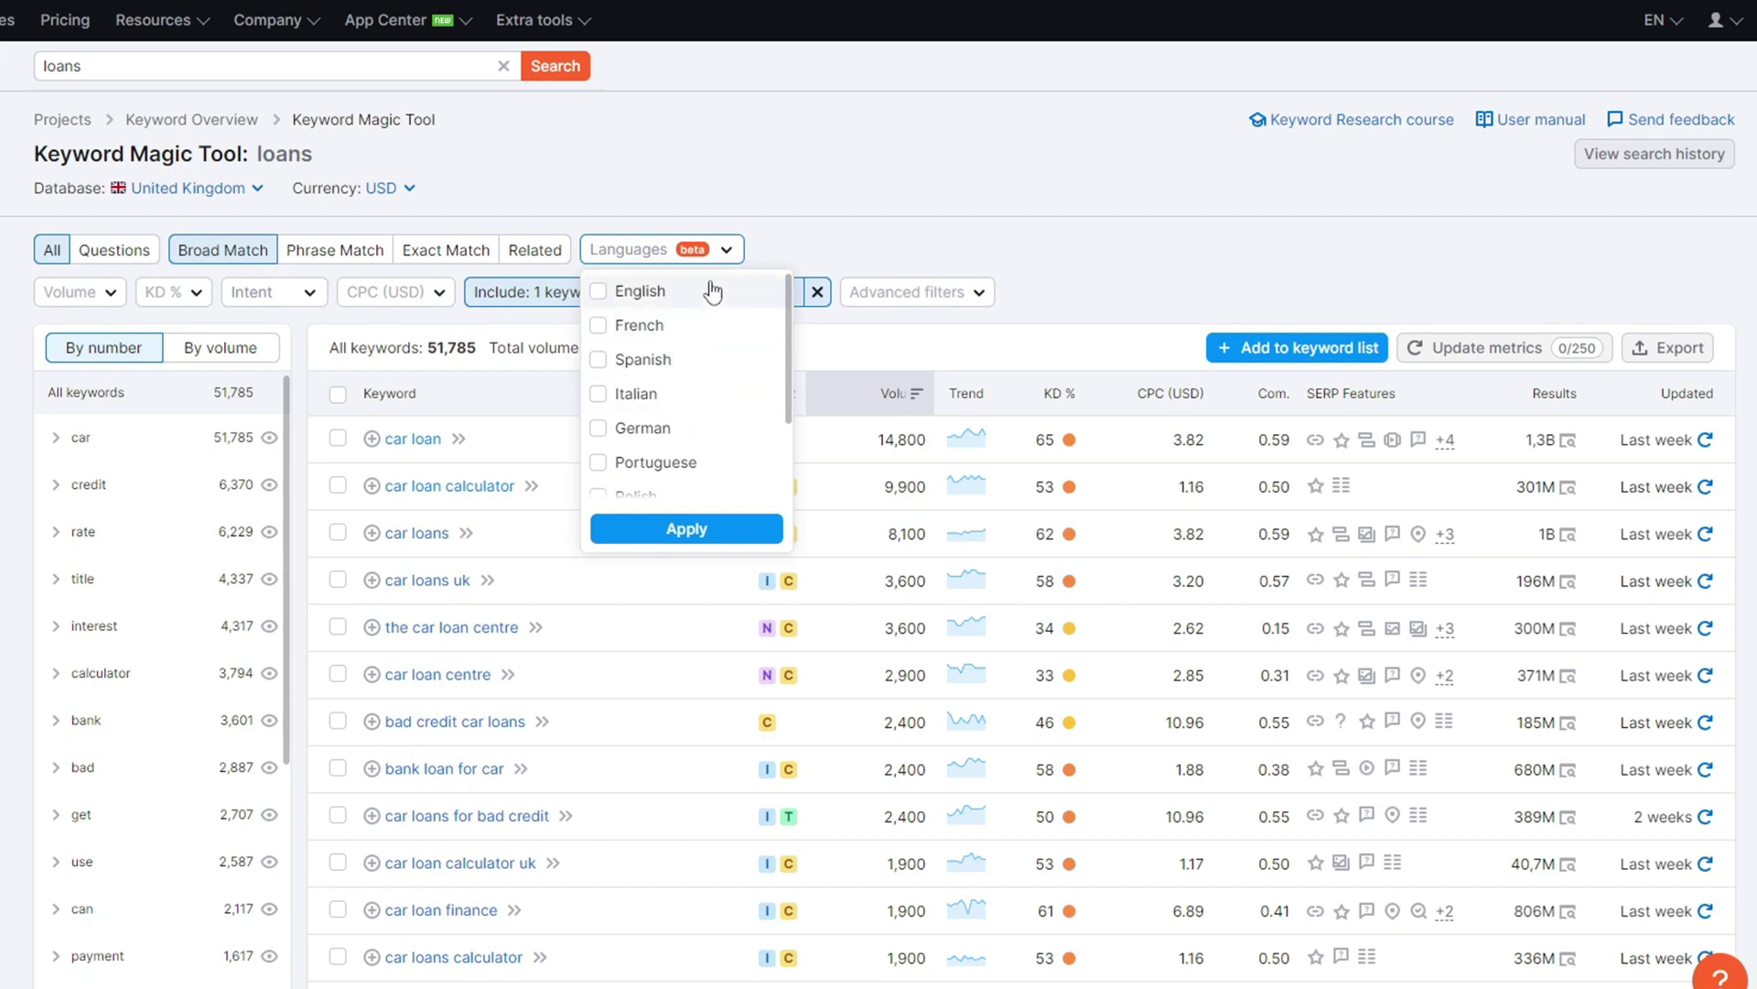
{"action": "left_click", "coordinate": [831, 244]}
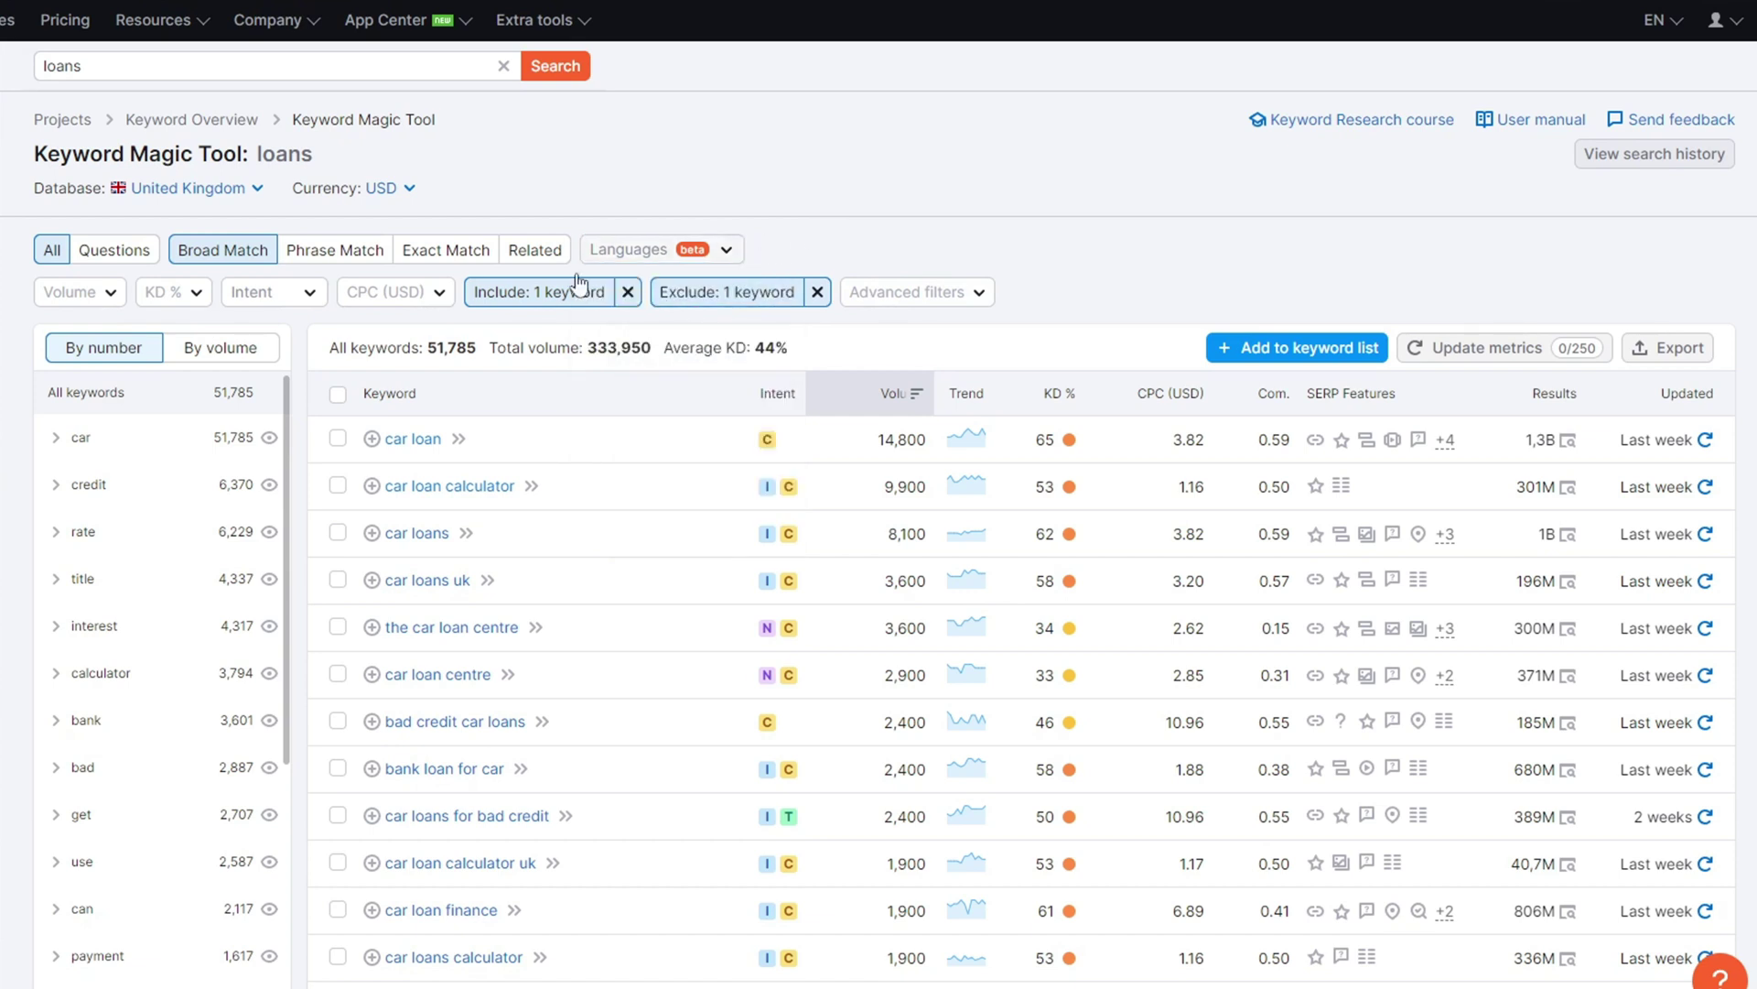
{"action": "left_click", "coordinate": [638, 259]}
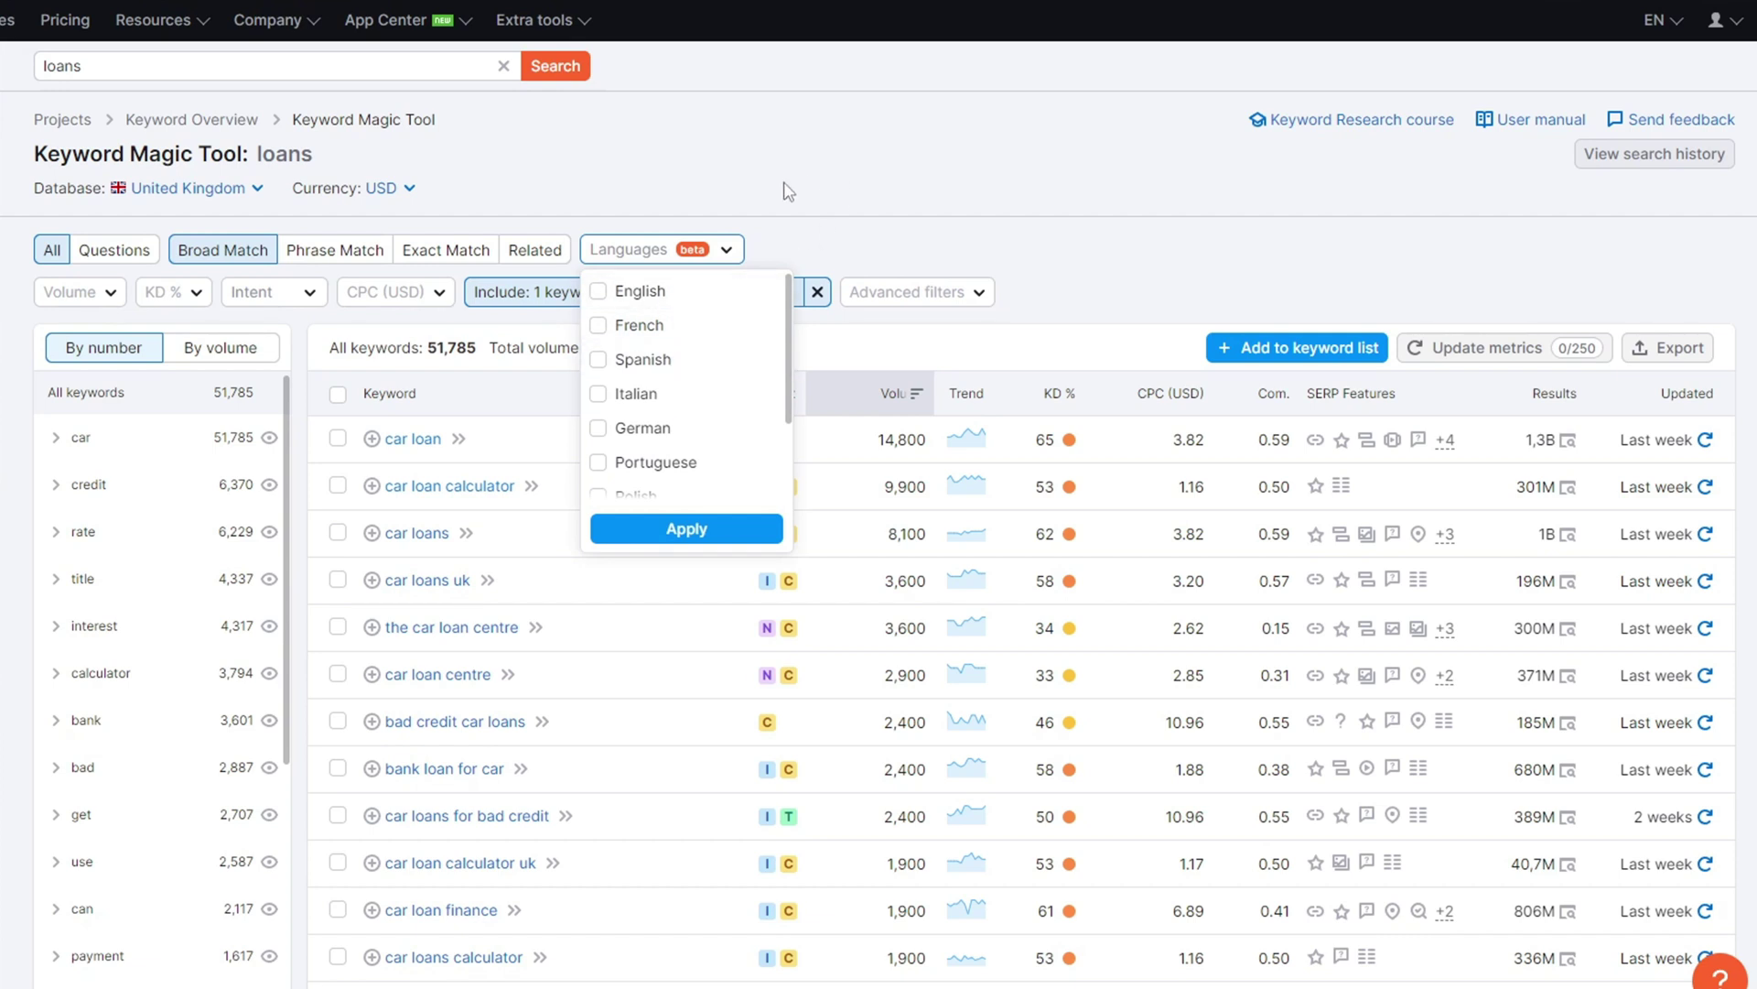
{"action": "left_click", "coordinate": [831, 228]}
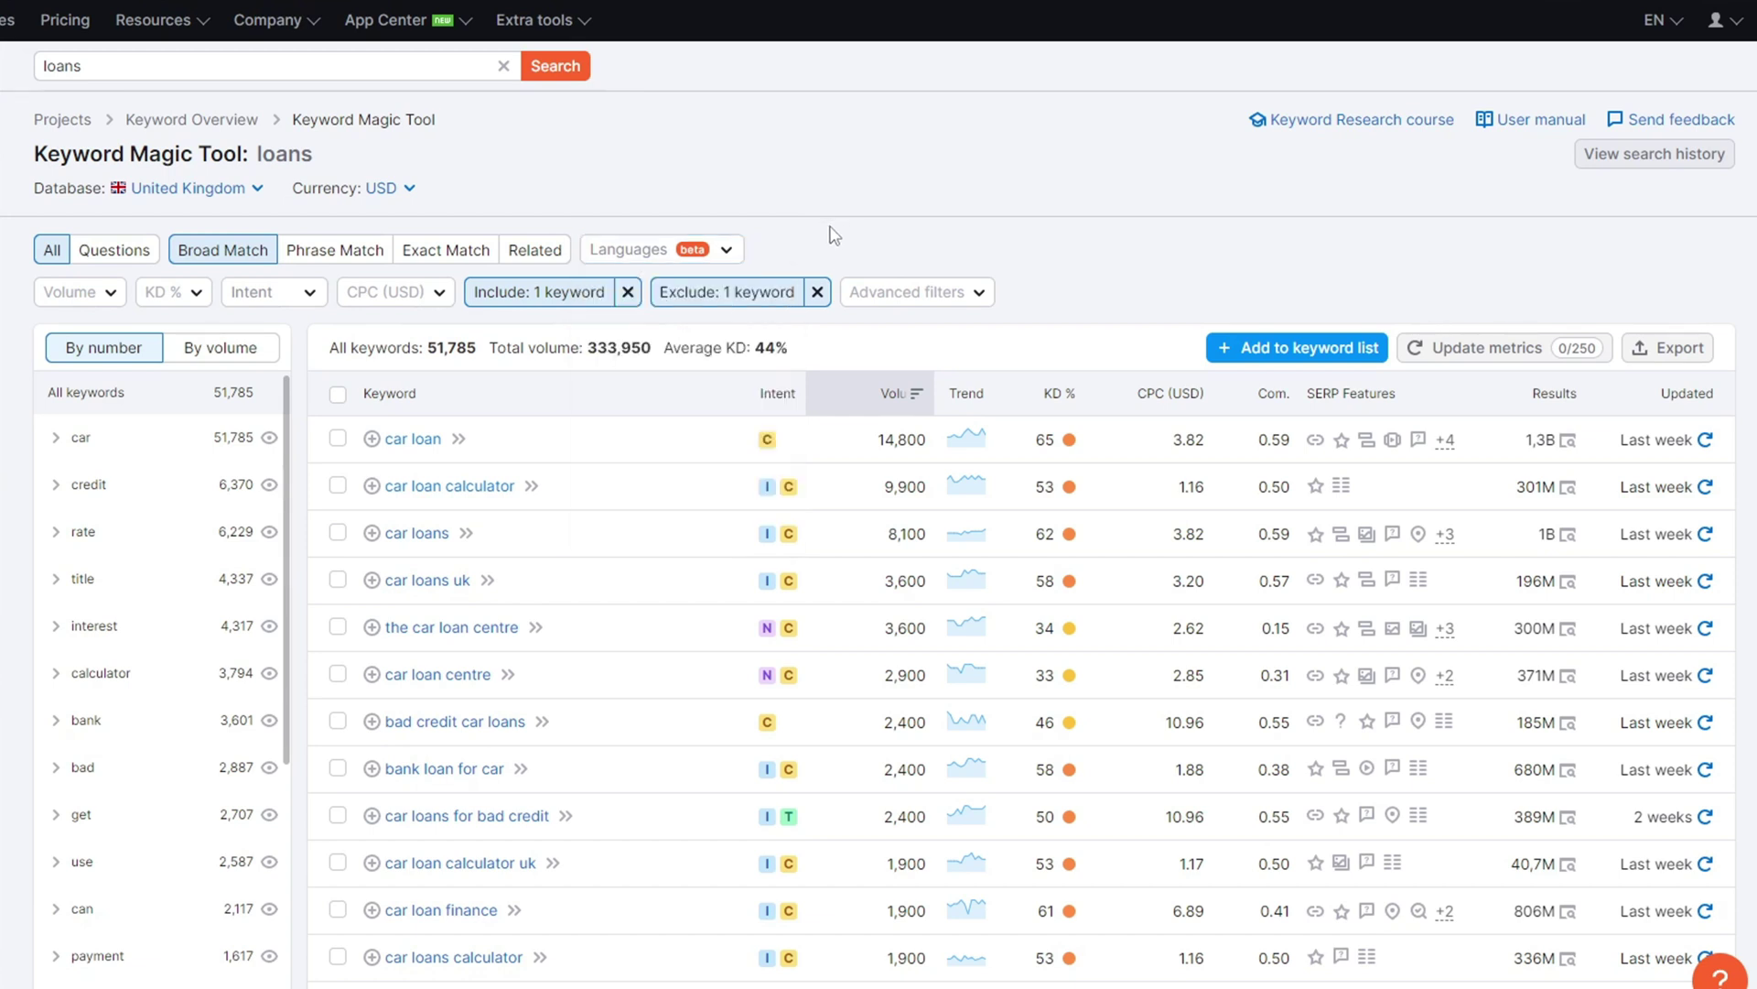
{"action": "left_click", "coordinate": [113, 293]}
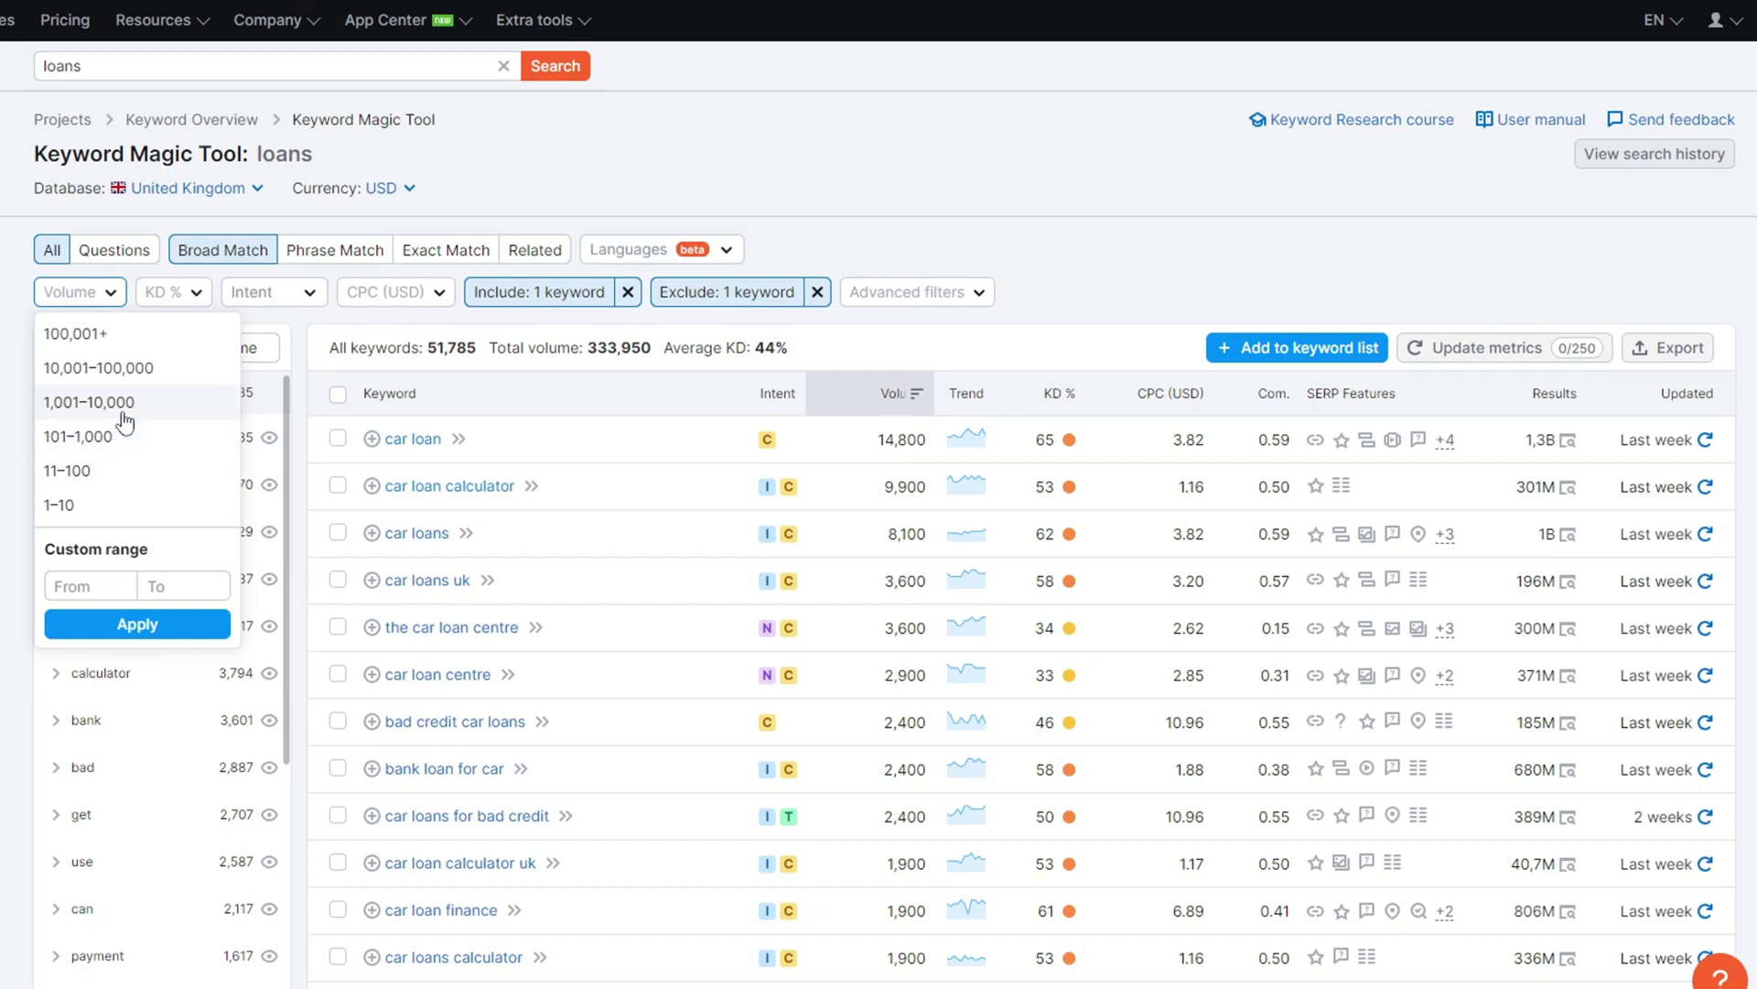
{"action": "left_click", "coordinate": [177, 294]}
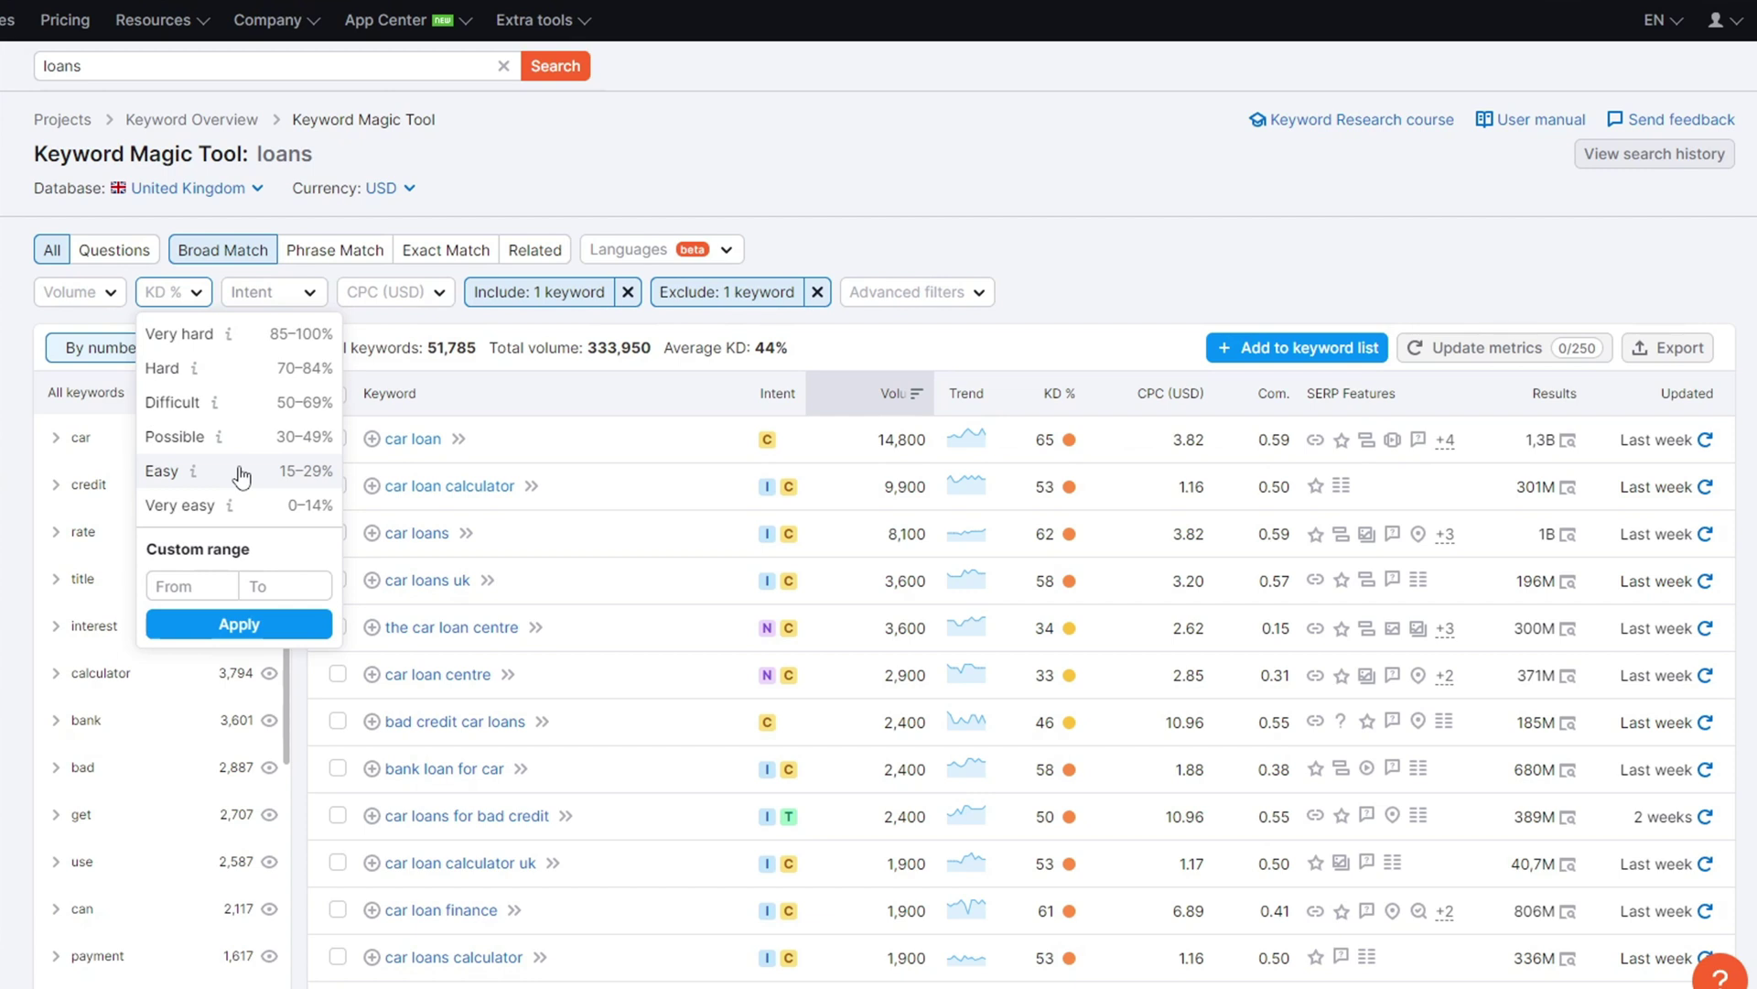
{"action": "left_click", "coordinate": [214, 290]}
{"action": "left_click", "coordinate": [261, 291]}
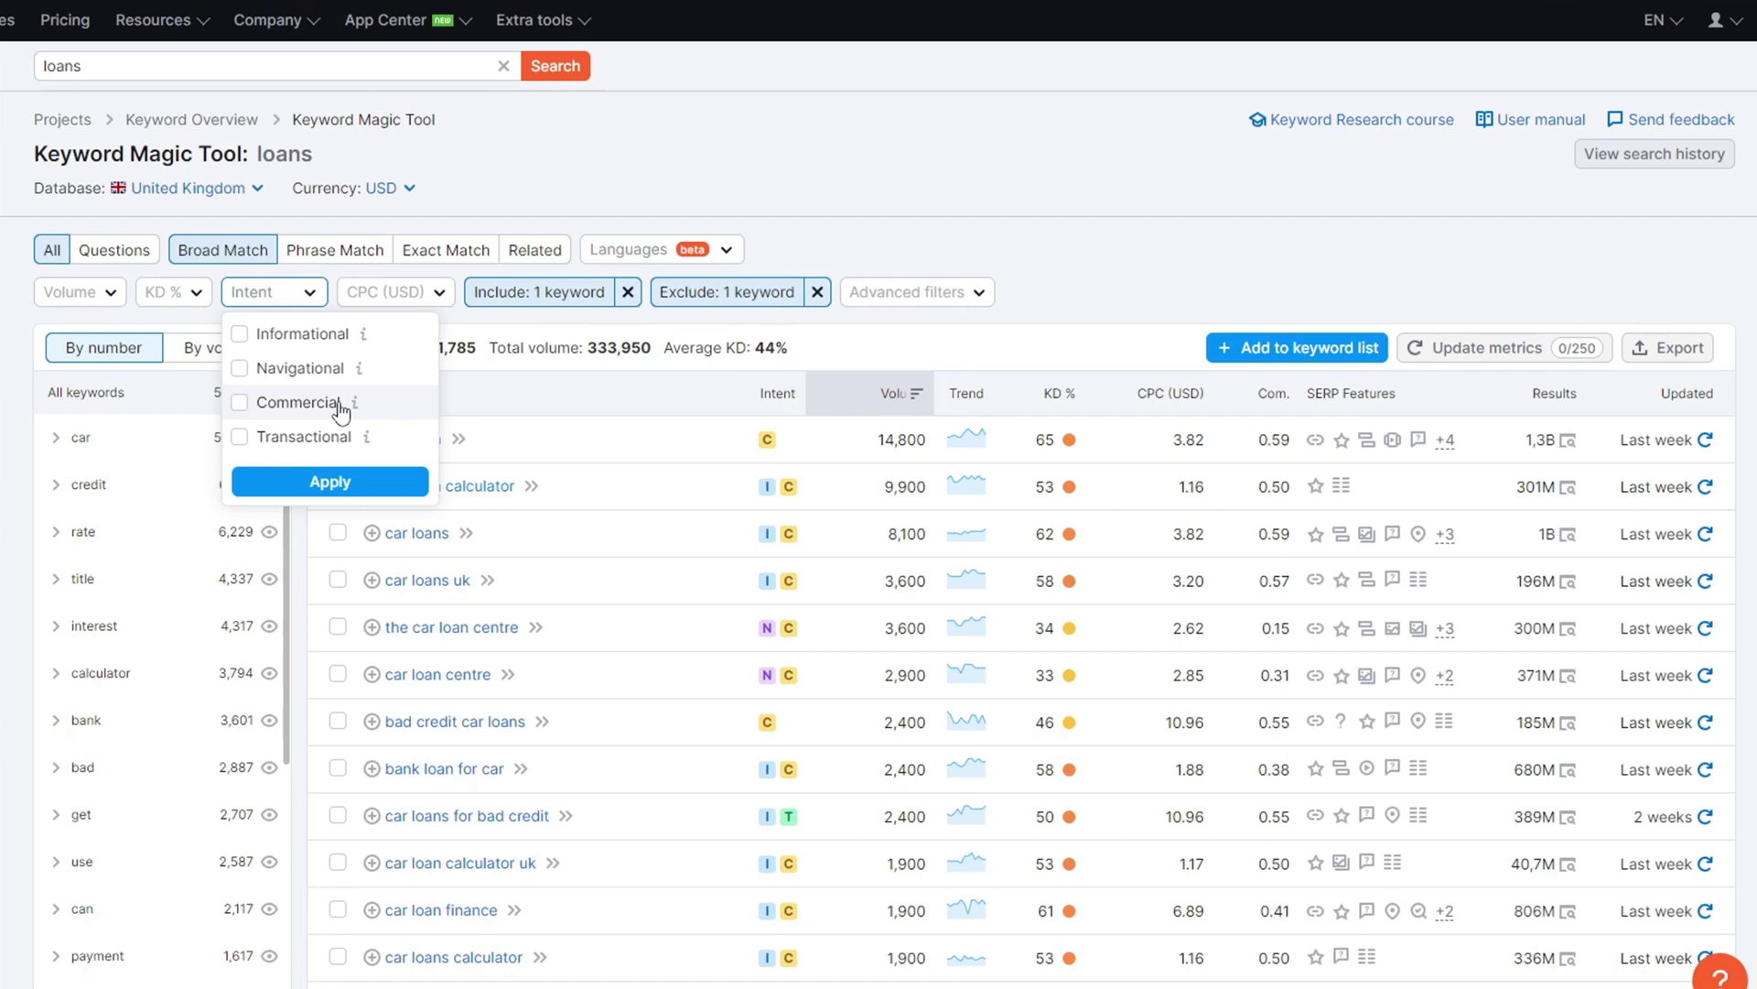
- Apply a minimum word count filter to the keyword results
{"action": "mouse_move", "coordinate": [353, 403]}
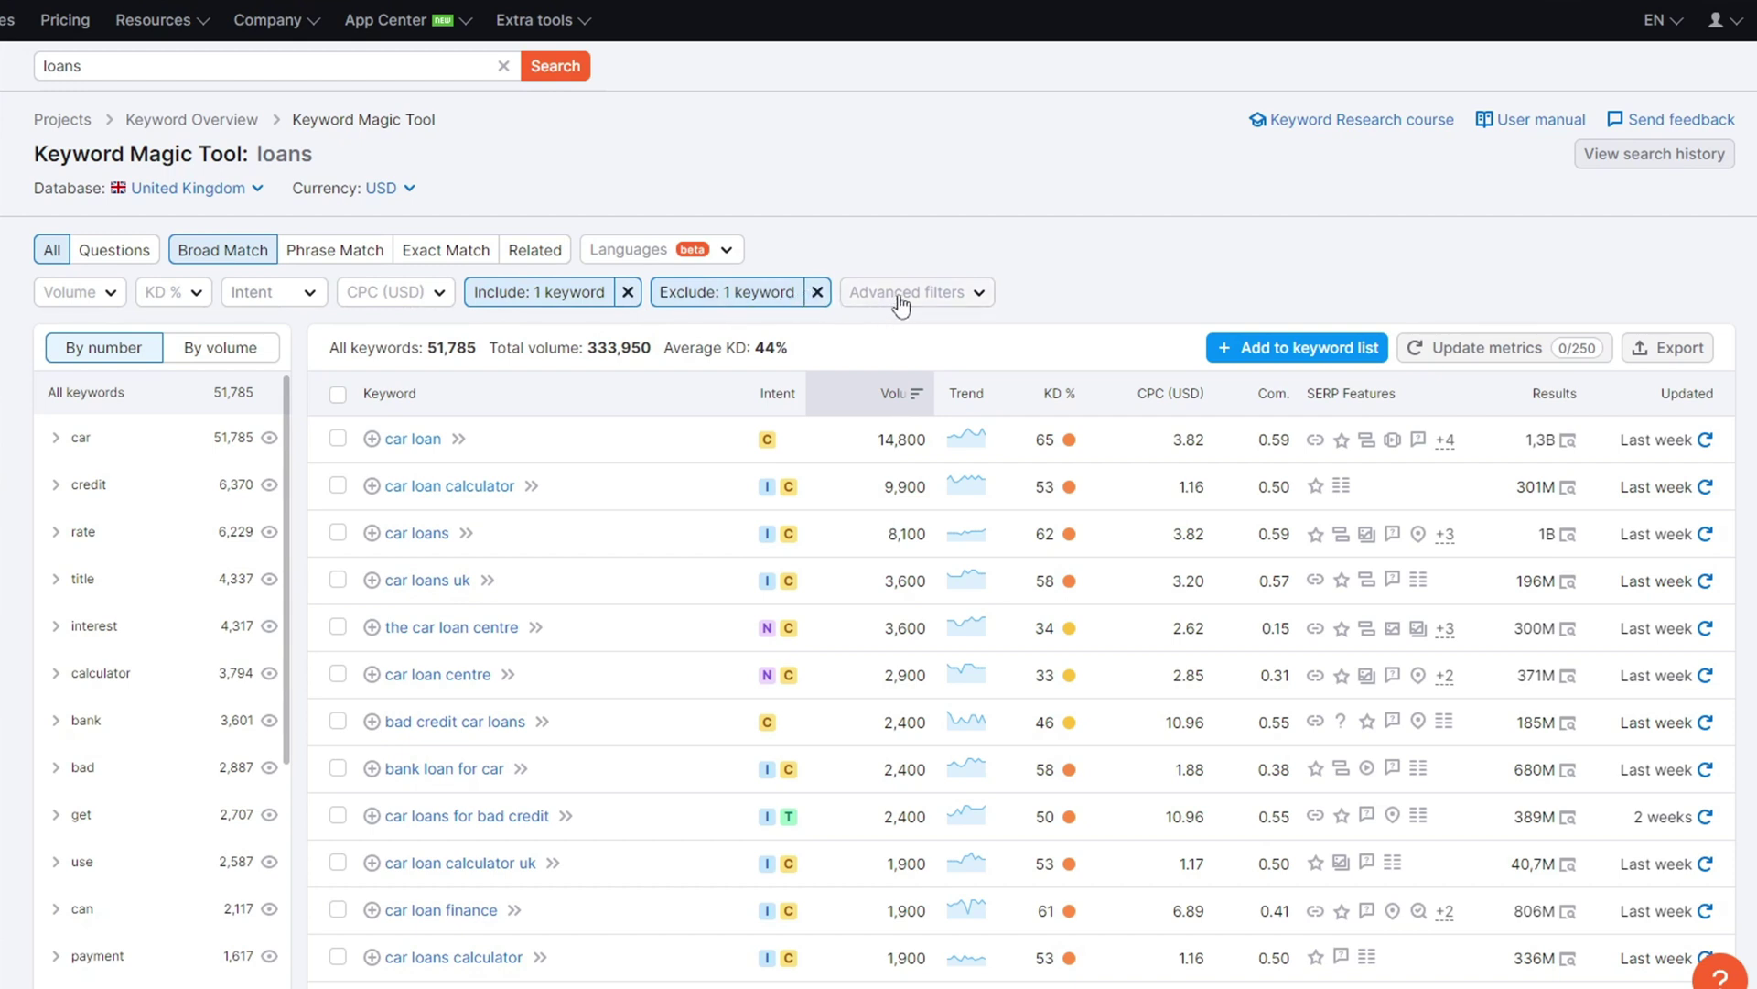
{"action": "left_click", "coordinate": [933, 295]}
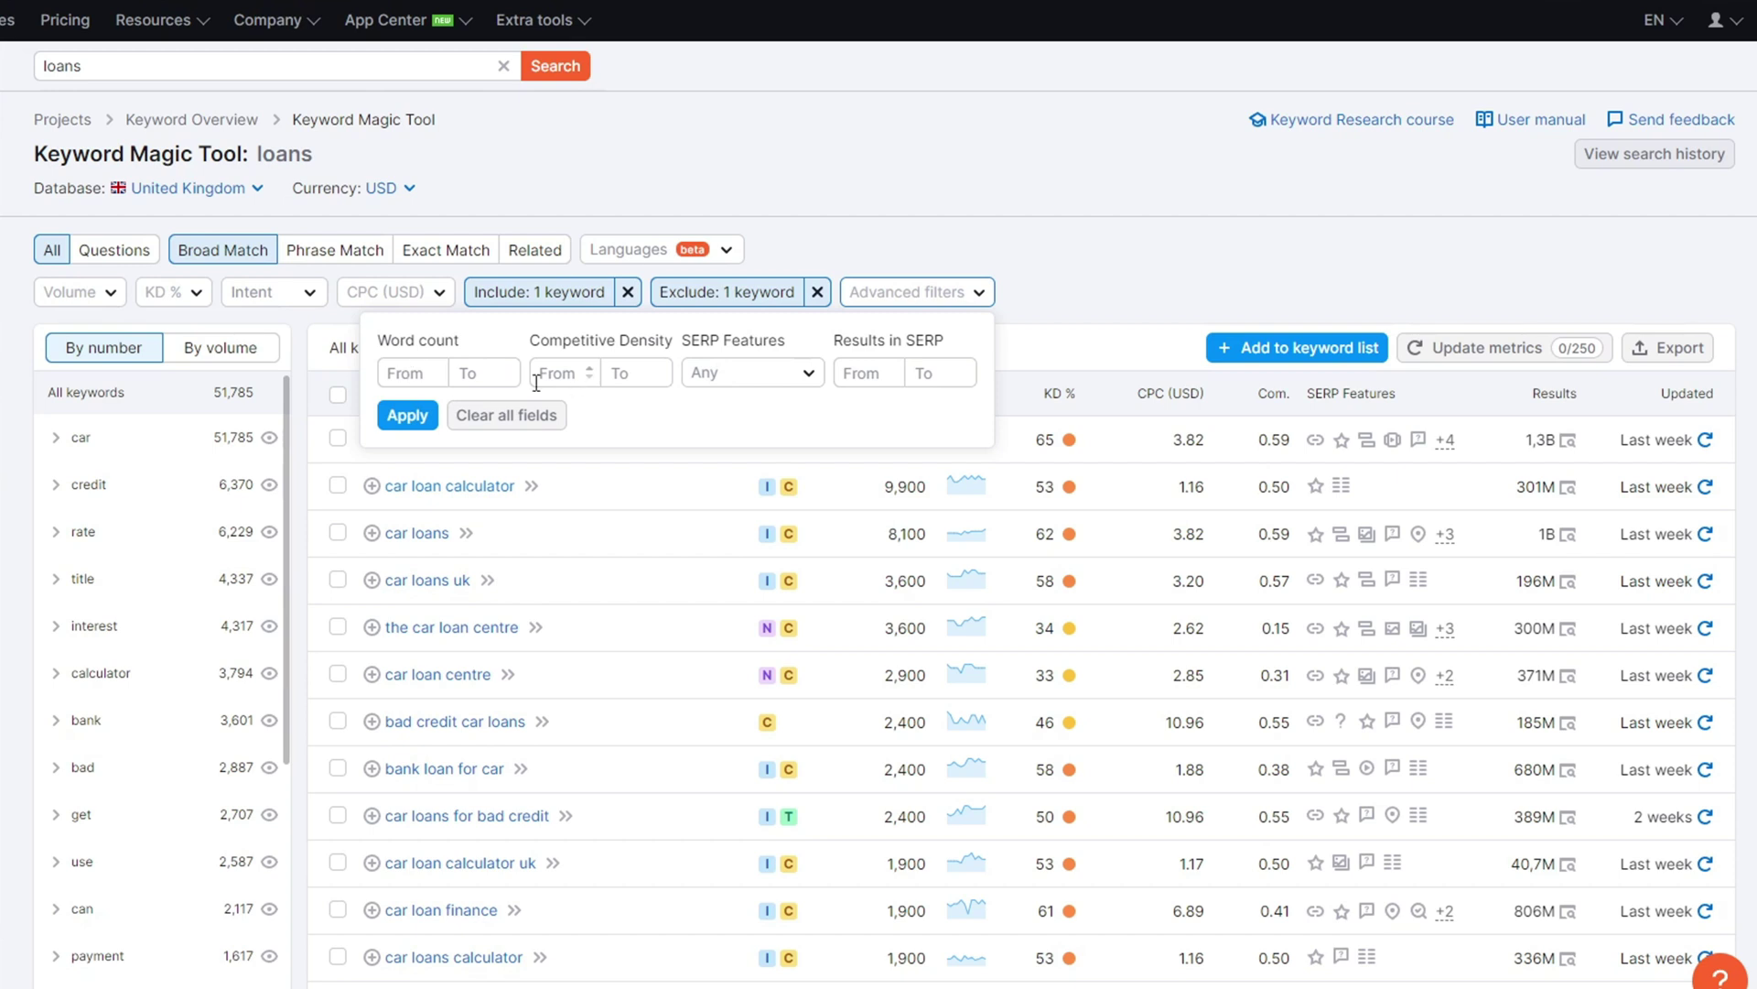
{"action": "left_click", "coordinate": [401, 375]}
{"action": "type", "text": "2"}
{"action": "left_click", "coordinate": [412, 417]}
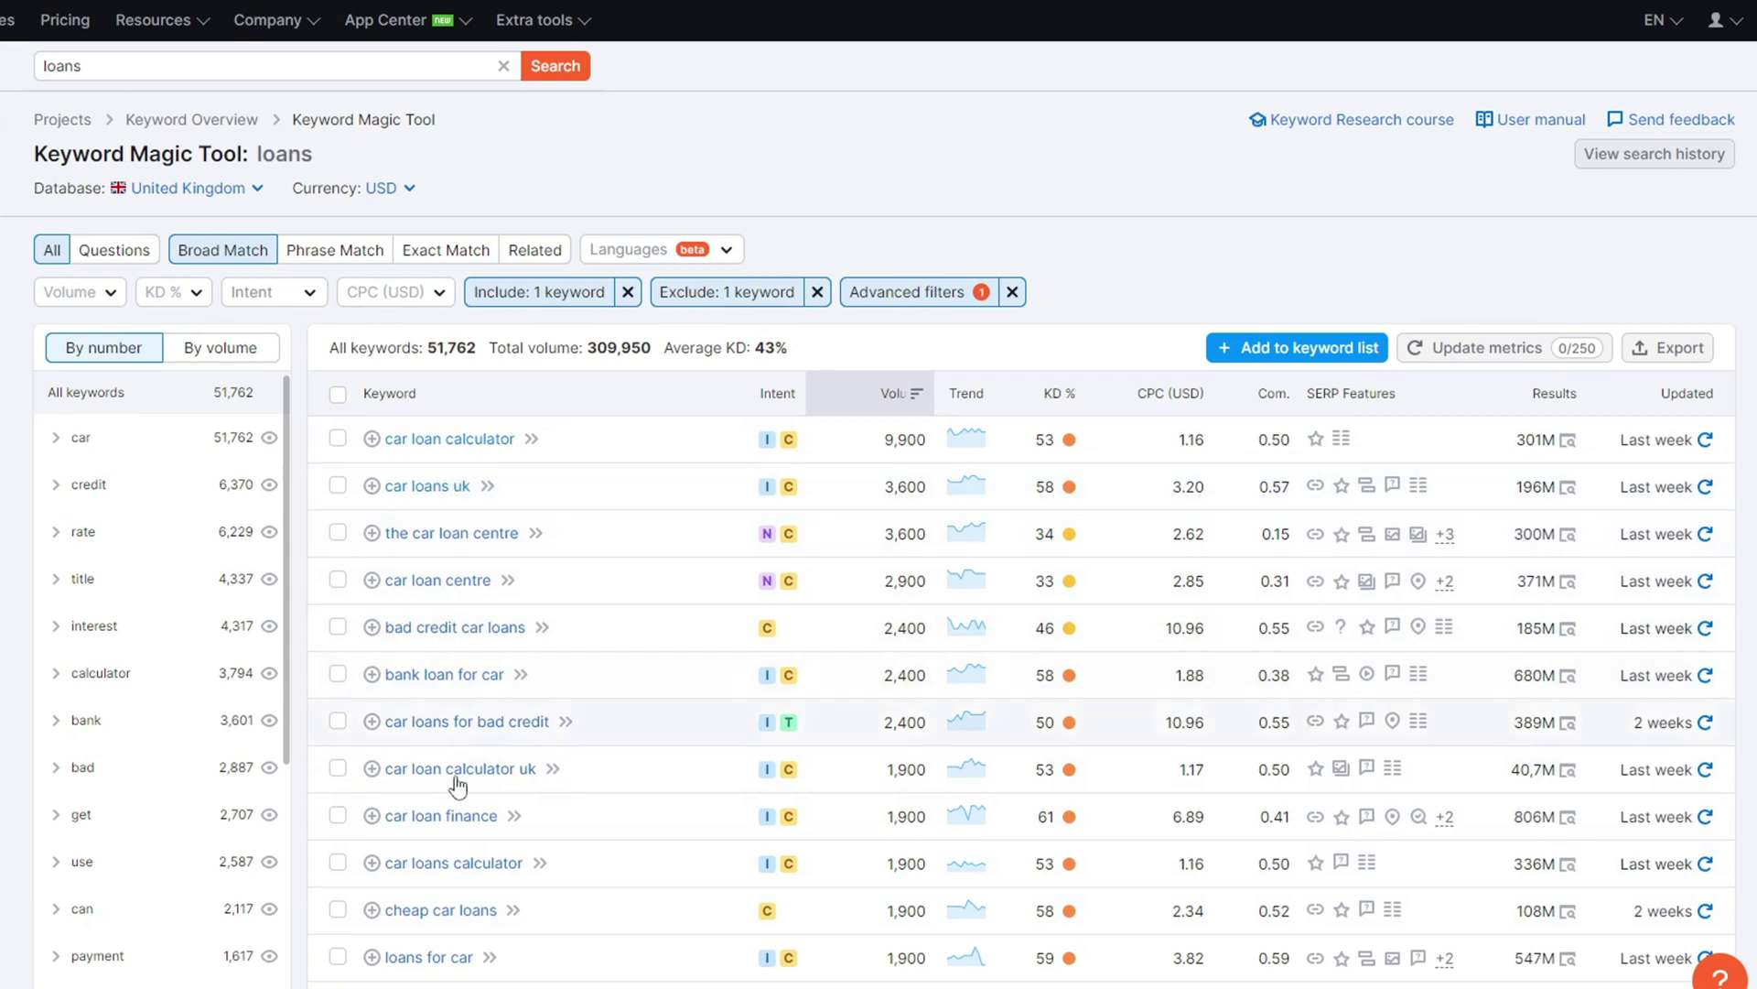
- Set the minimum word count filter to 10
{"action": "left_click", "coordinate": [921, 302]}
{"action": "left_click", "coordinate": [454, 371]}
{"action": "key", "text": "BackSpace"}
{"action": "type", "text": "10"}
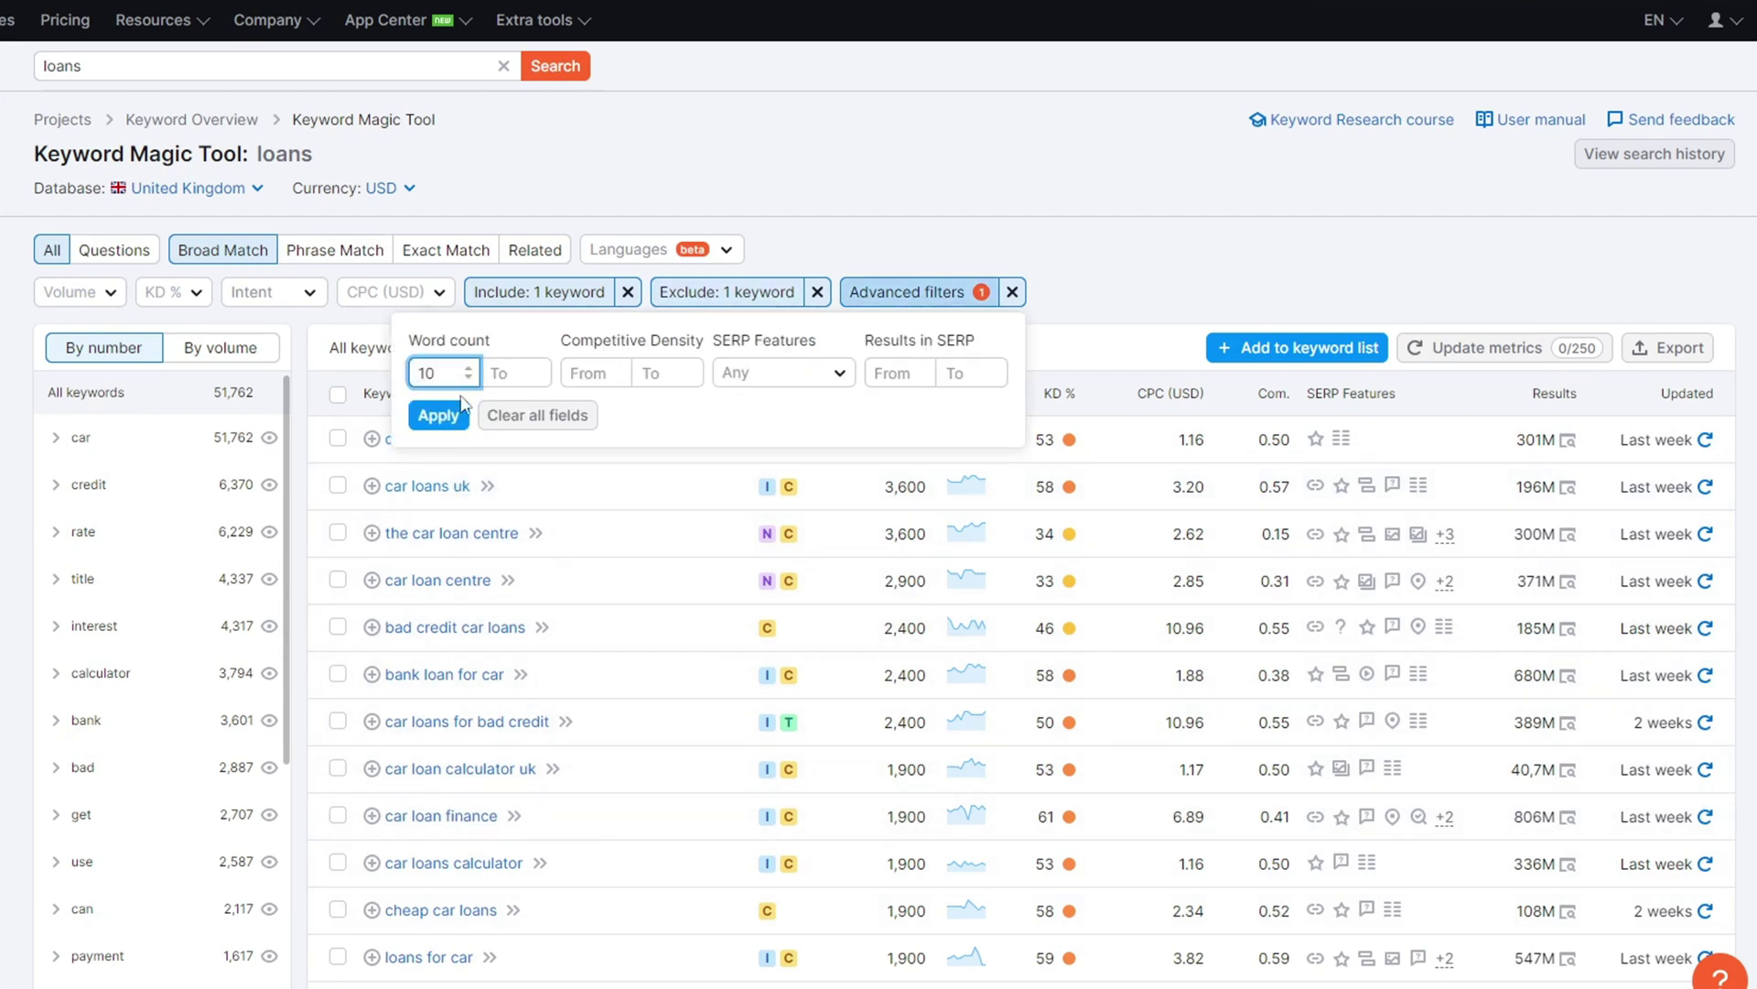
{"action": "left_click", "coordinate": [440, 414]}
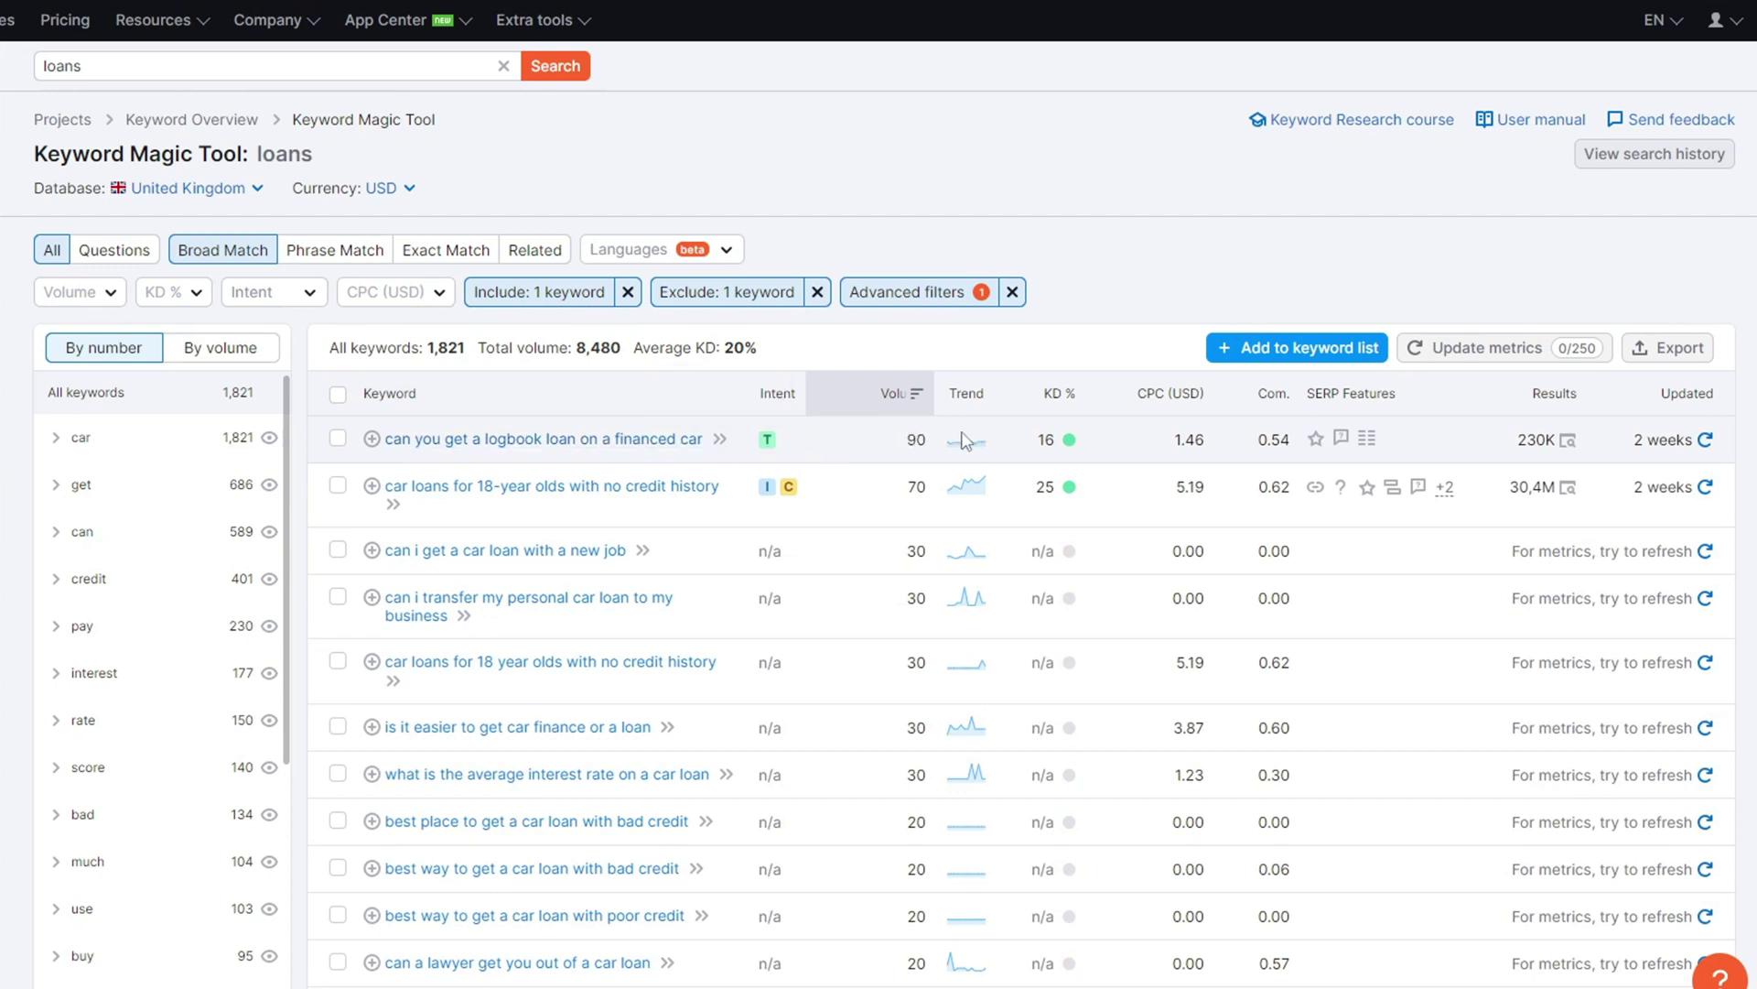
- Examine the global and United Kingdom volumes in the overview of "can you get a logbook loan on a financed car"
{"action": "left_click", "coordinate": [721, 443]}
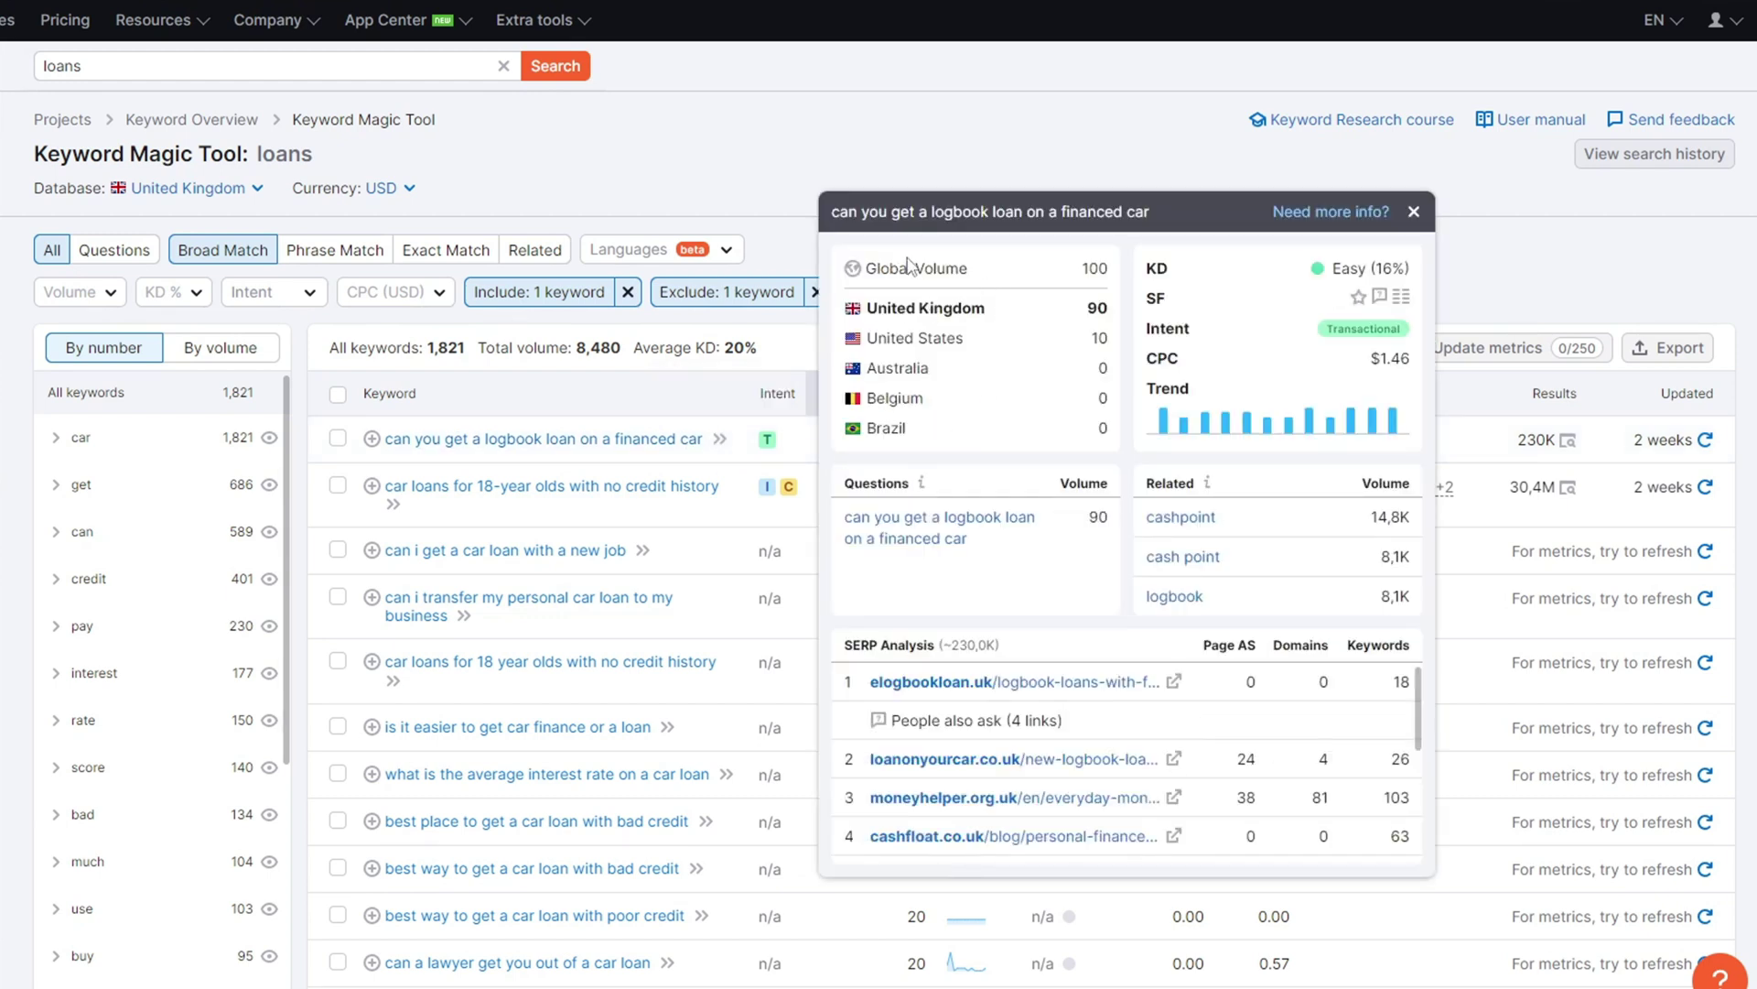
{"action": "double_click", "coordinate": [1095, 268]}
{"action": "double_click", "coordinate": [1097, 308]}
{"action": "left_click", "coordinate": [1091, 328]}
- Open the first-ranked elogbookloan.uk page, pass its human check, skim the content and return to the keyword results
{"action": "left_click", "coordinate": [1138, 686]}
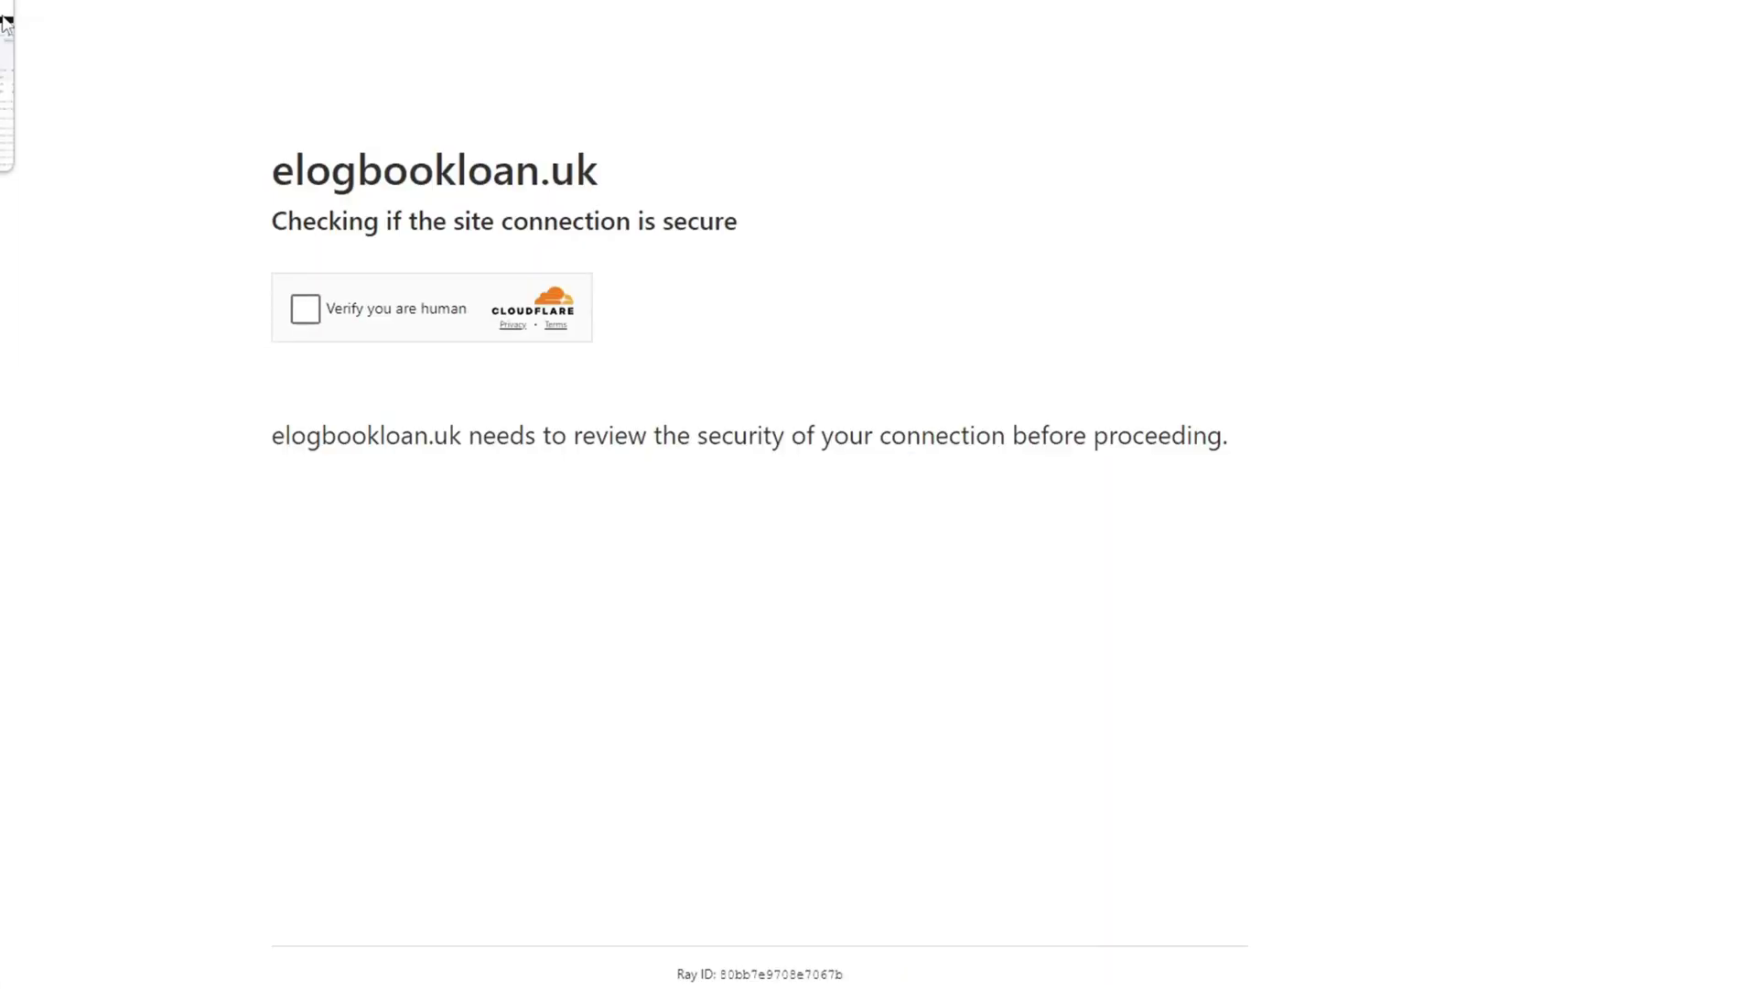
{"action": "left_click", "coordinate": [304, 310]}
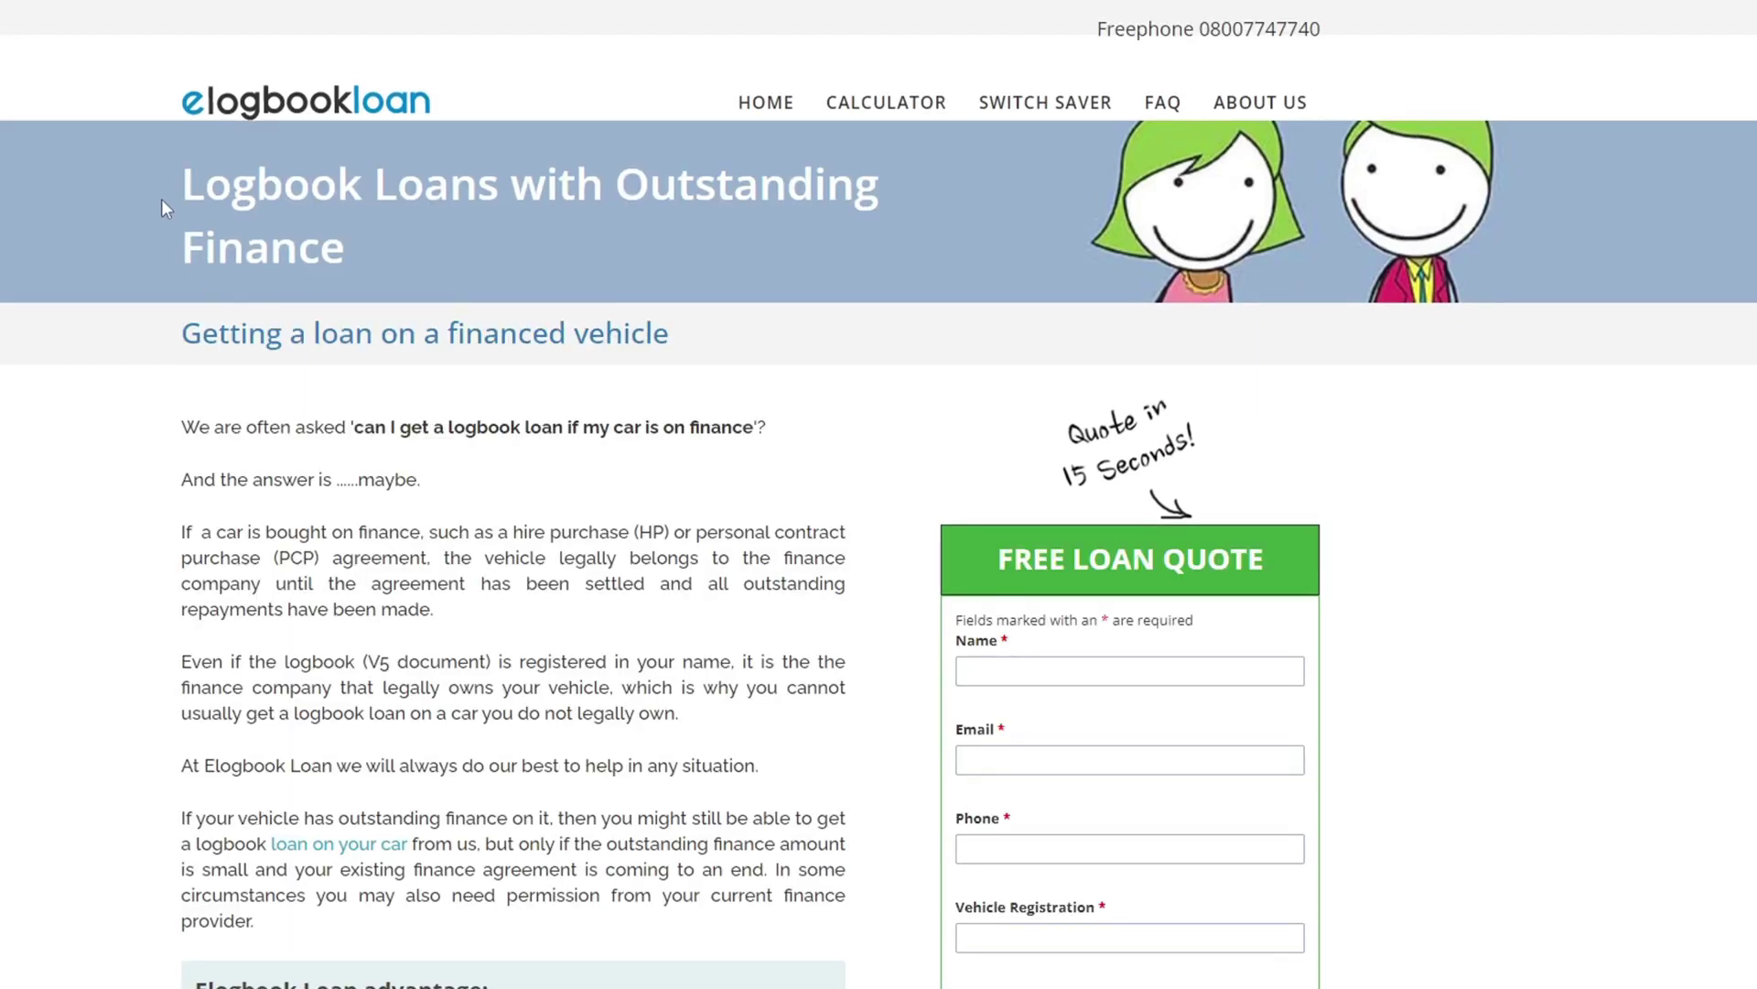
{"action": "scroll", "coordinate": [350, 275], "scroll_direction": "down", "scroll_amount": 8}
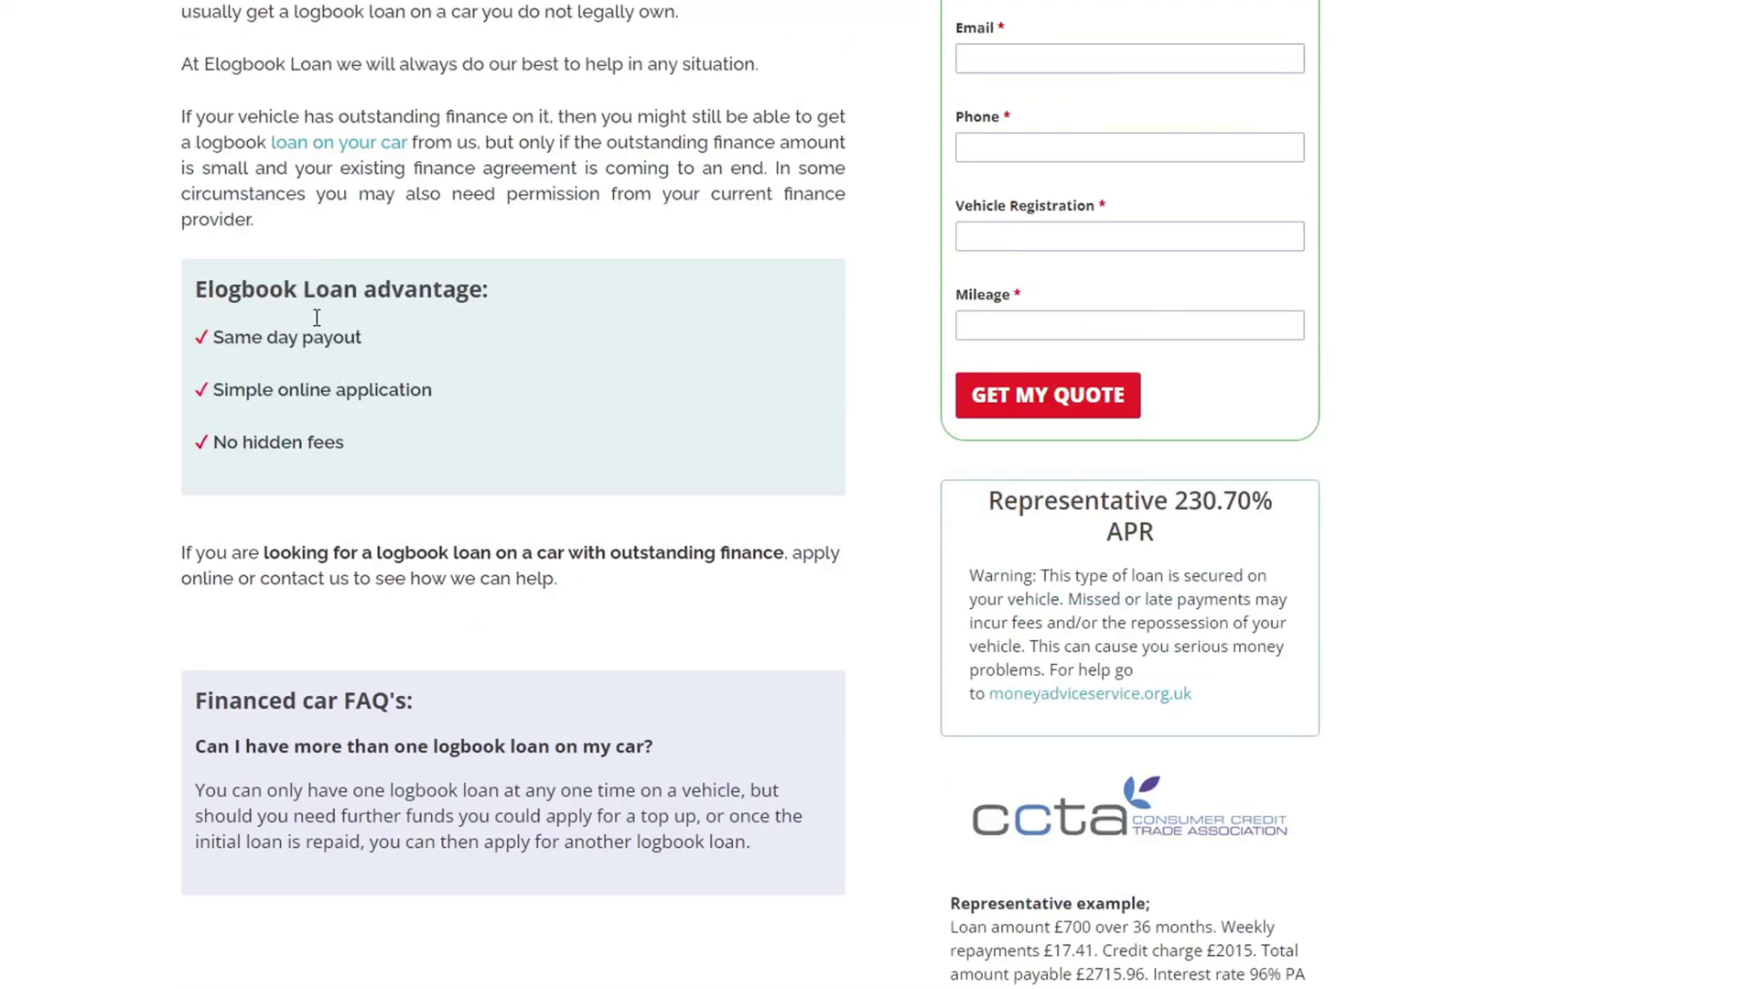
{"action": "scroll", "coordinate": [315, 335], "scroll_direction": "down", "scroll_amount": 6}
{"action": "scroll", "coordinate": [348, 345], "scroll_direction": "up", "scroll_amount": 14}
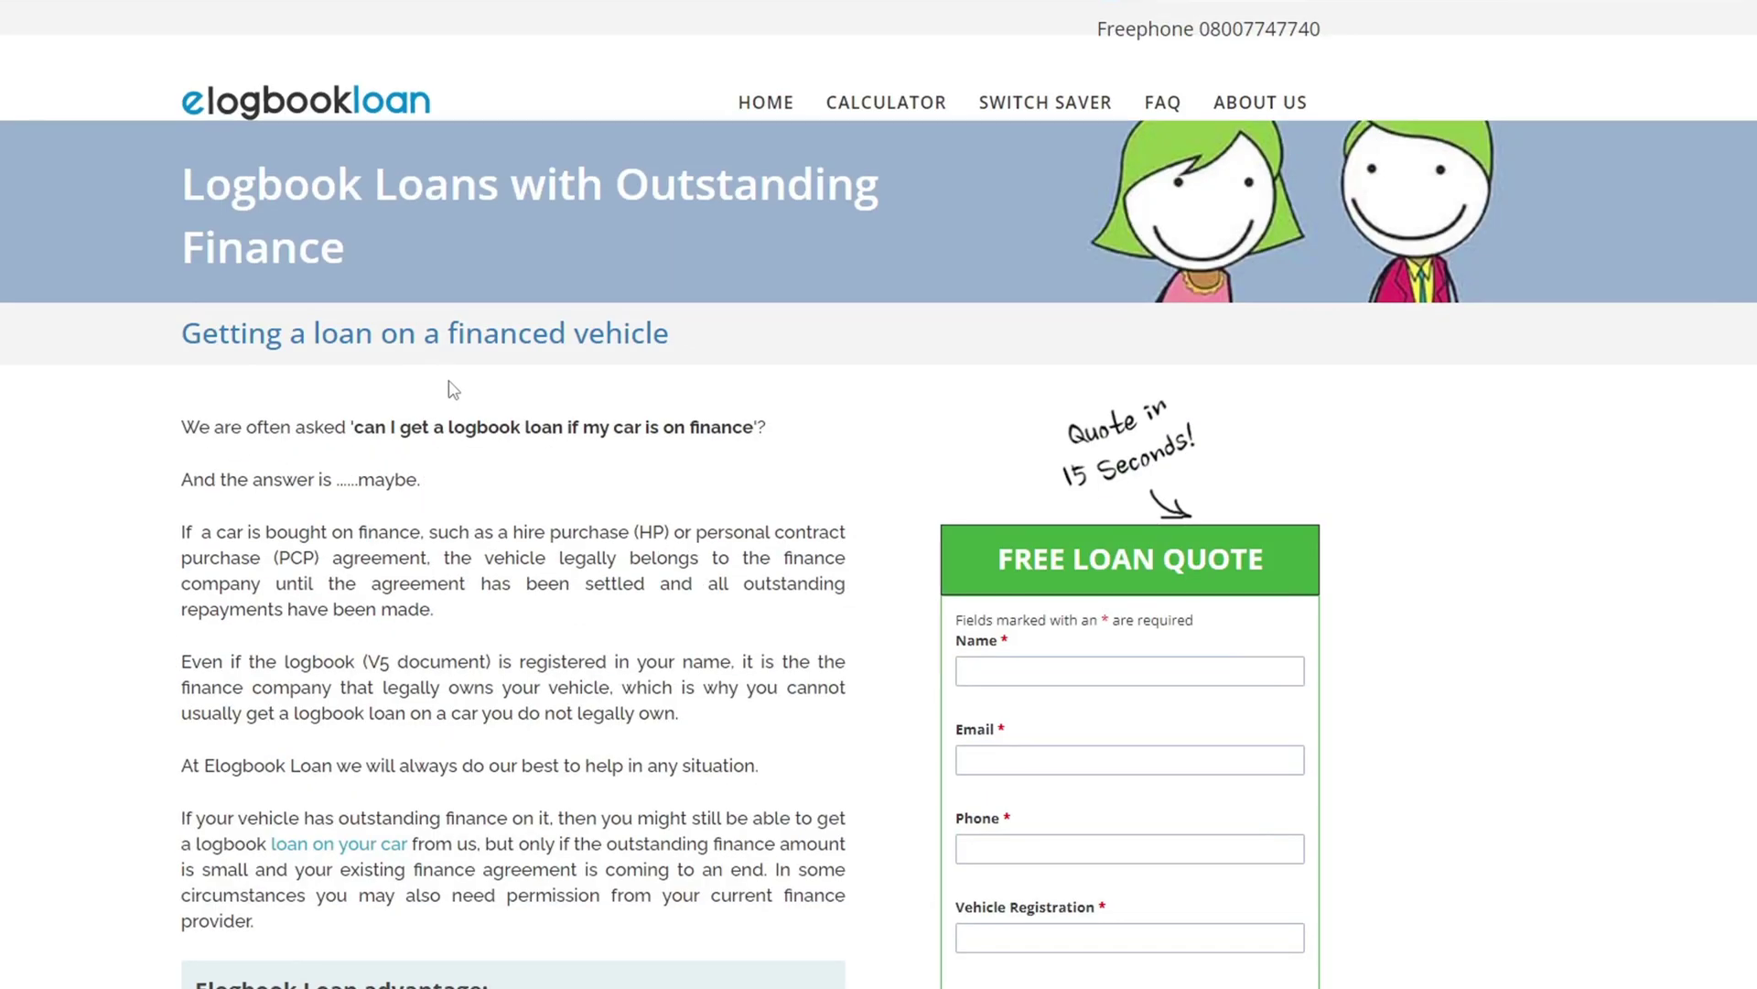
{"action": "scroll", "coordinate": [444, 199], "scroll_direction": "down", "scroll_amount": 11}
{"action": "scroll", "coordinate": [364, 316], "scroll_direction": "up", "scroll_amount": 11}
{"action": "left_click", "coordinate": [146, 10]}
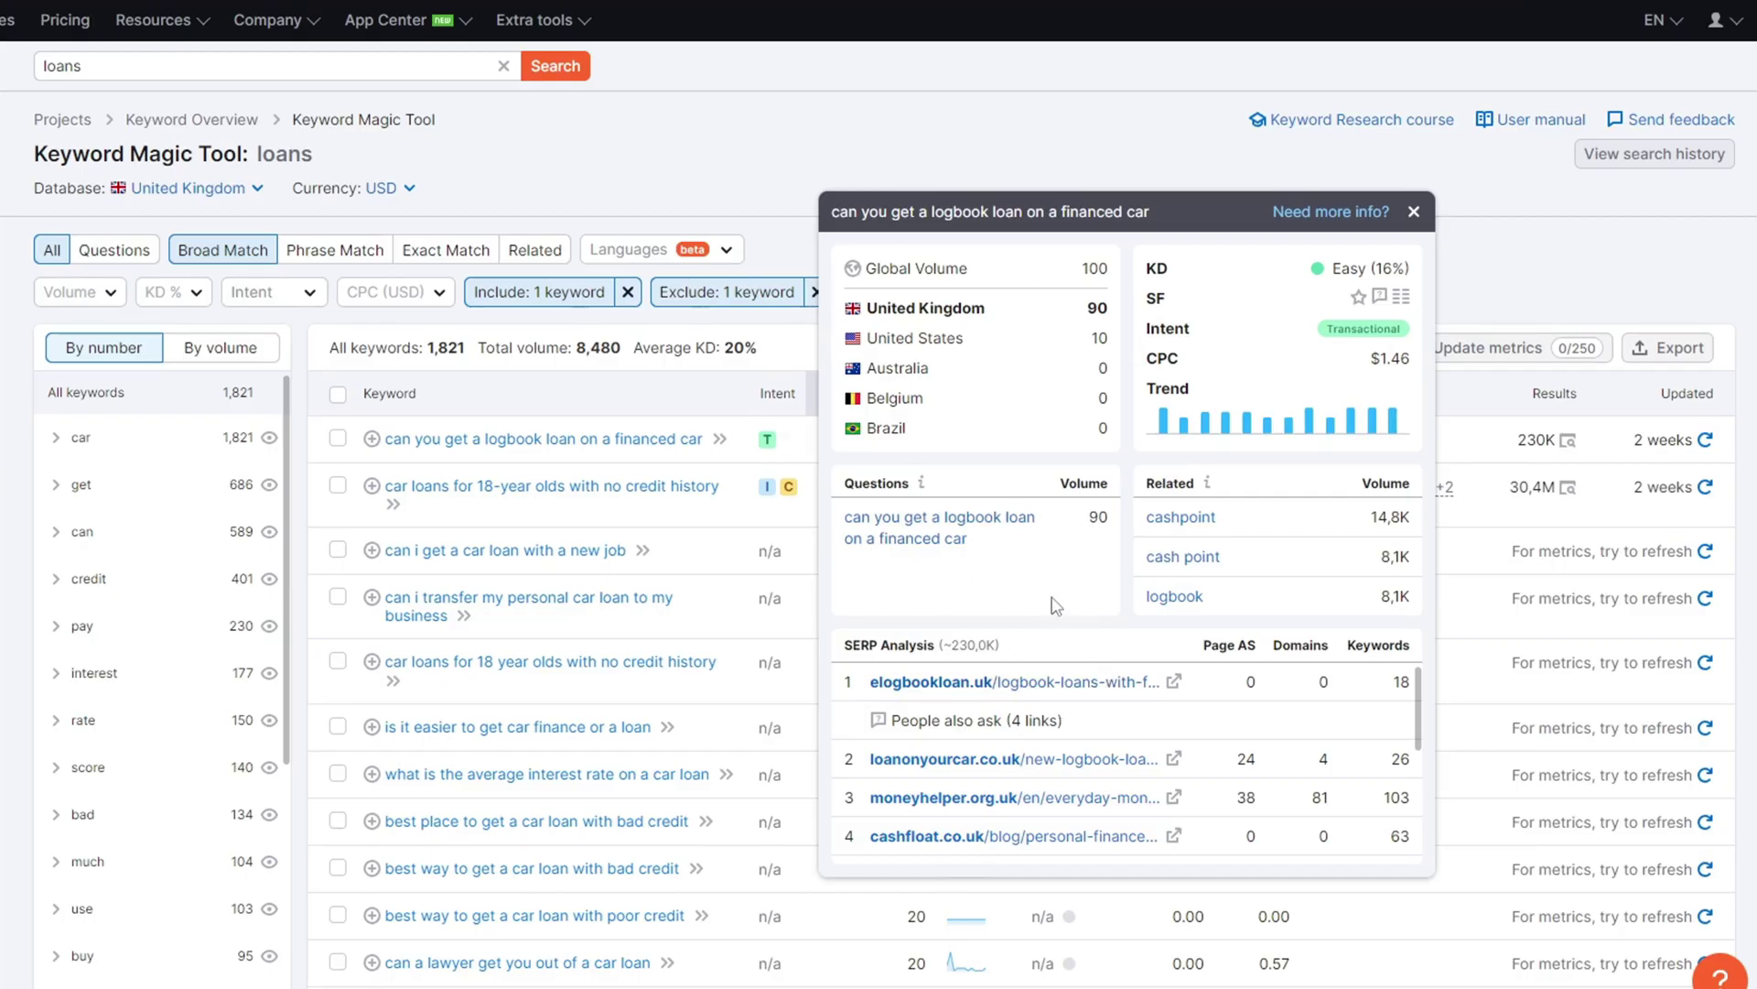
{"action": "key", "text": "Escape"}
- Clear the word count filter and reapply the advanced filters without it
{"action": "left_click", "coordinate": [908, 291]}
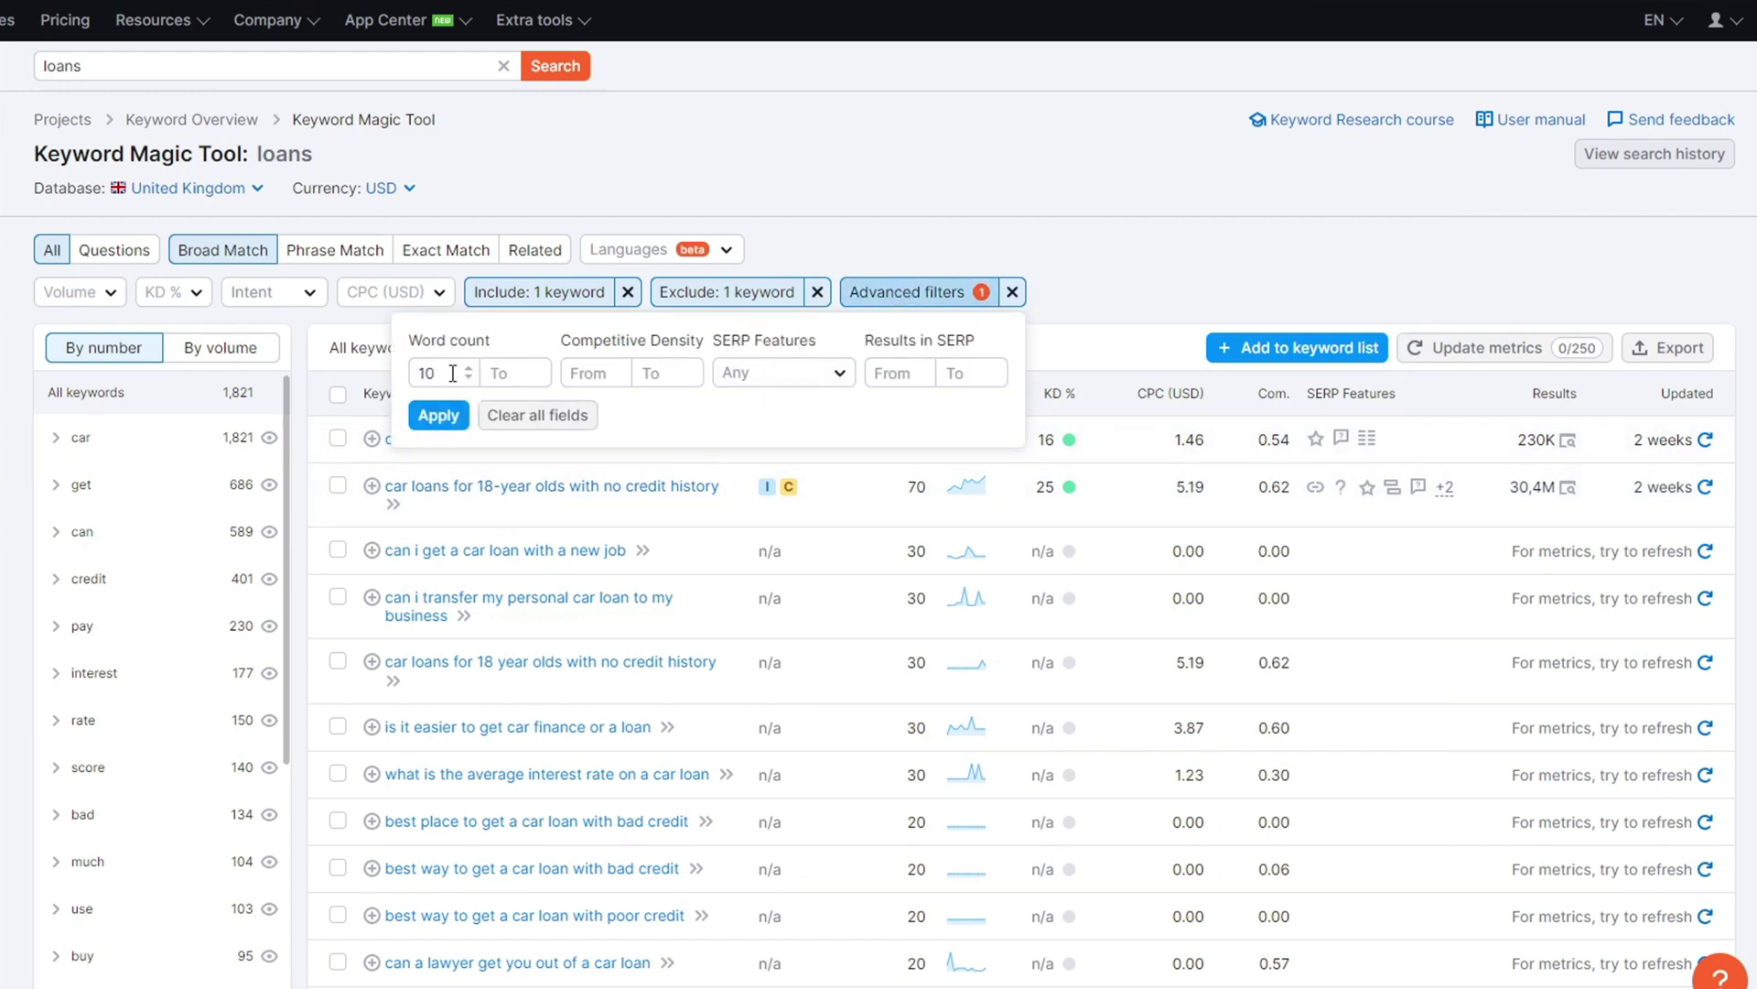
{"action": "left_click", "coordinate": [556, 415]}
{"action": "left_click", "coordinate": [438, 415]}
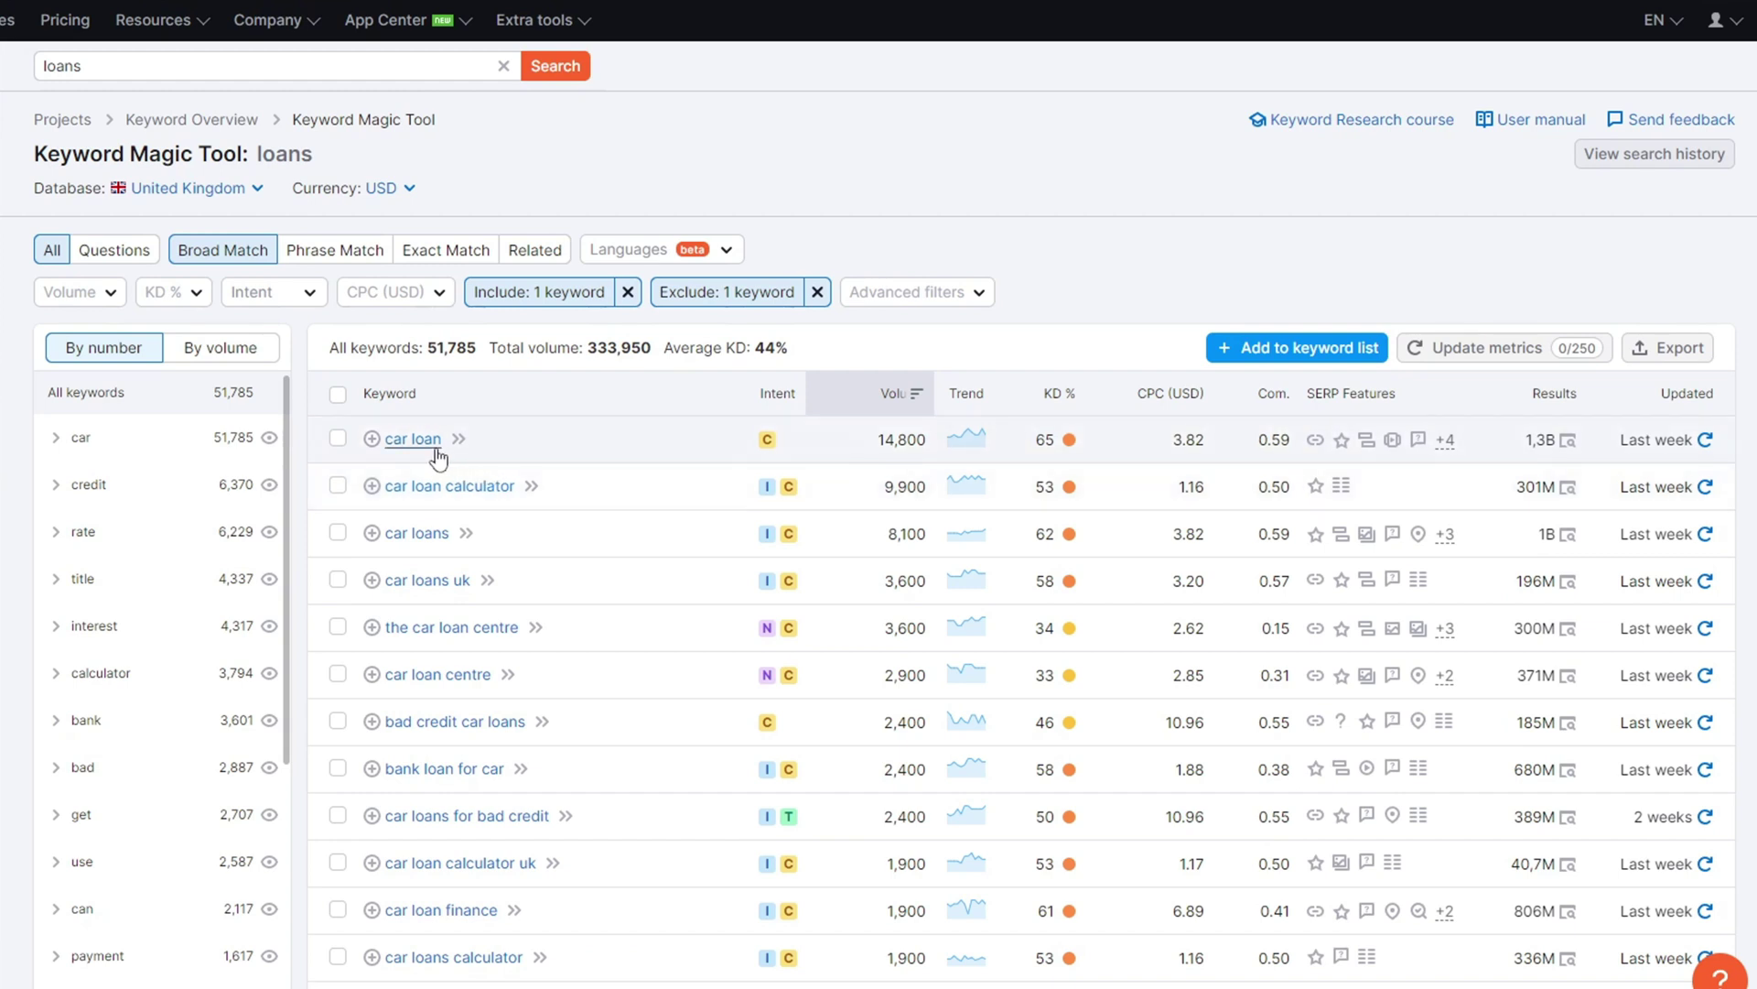
- Examine the intent and volume of "car loan" and its twelve-month trend in the keyword overview
{"action": "mouse_move", "coordinate": [773, 444]}
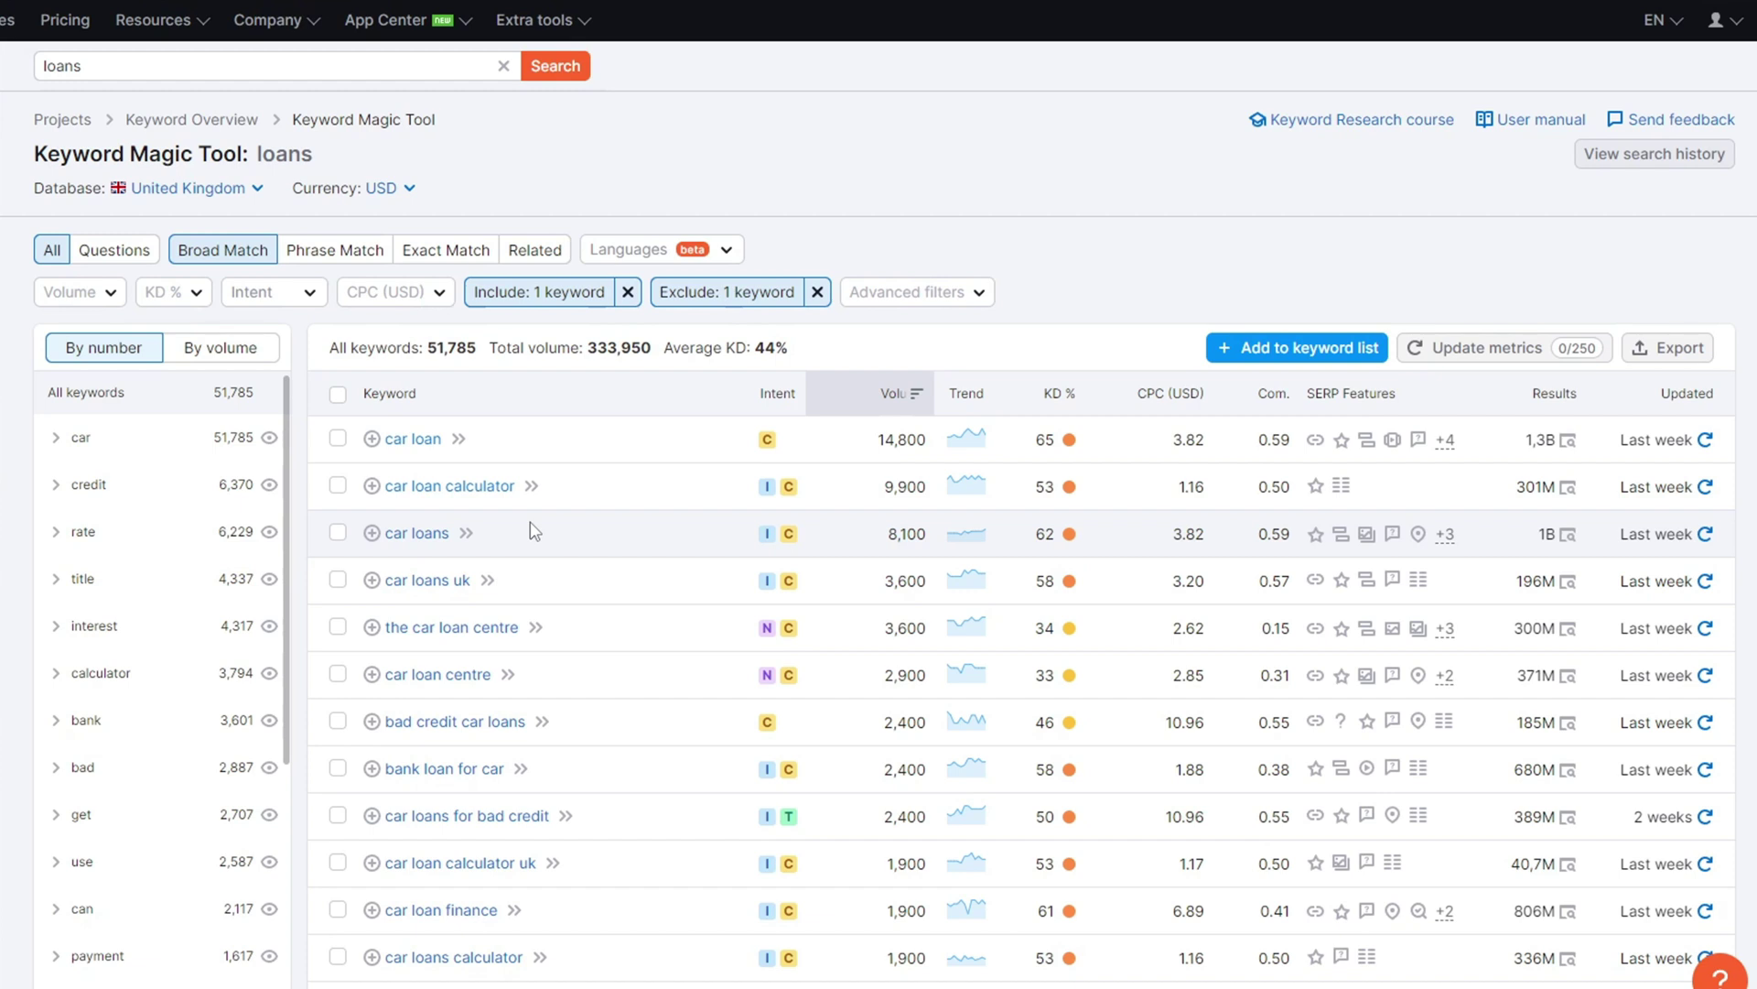
{"action": "mouse_move", "coordinate": [905, 418]}
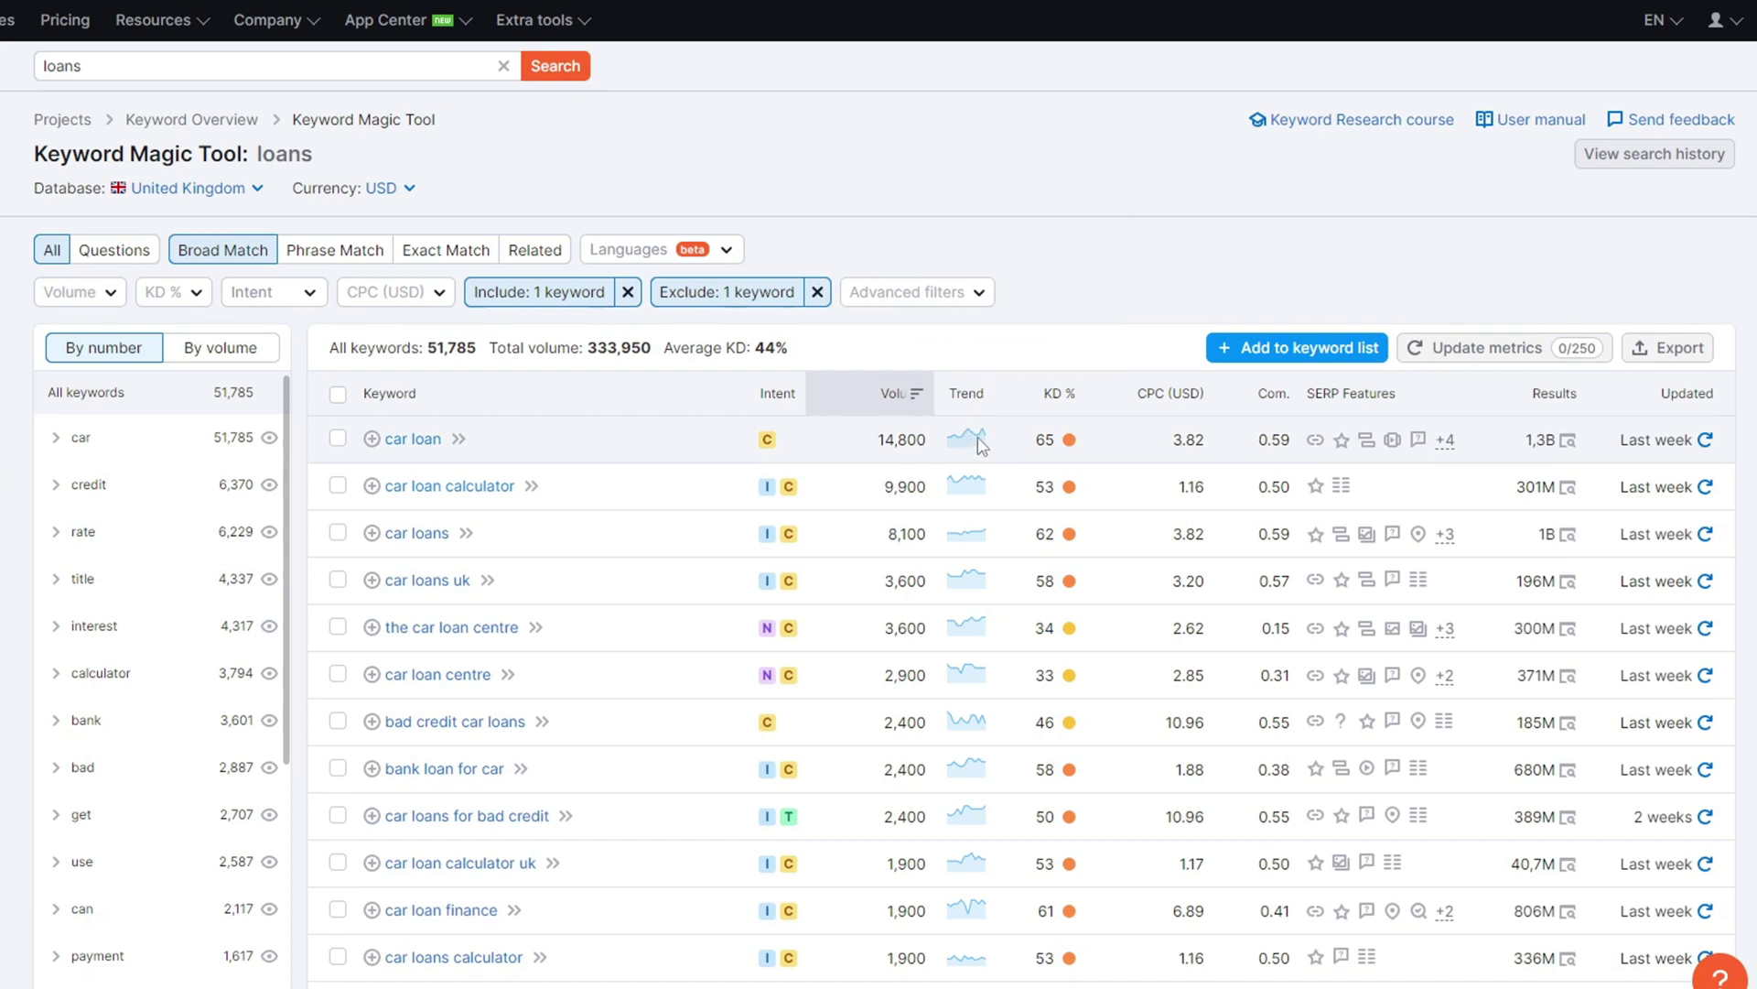
{"action": "left_click", "coordinate": [459, 439]}
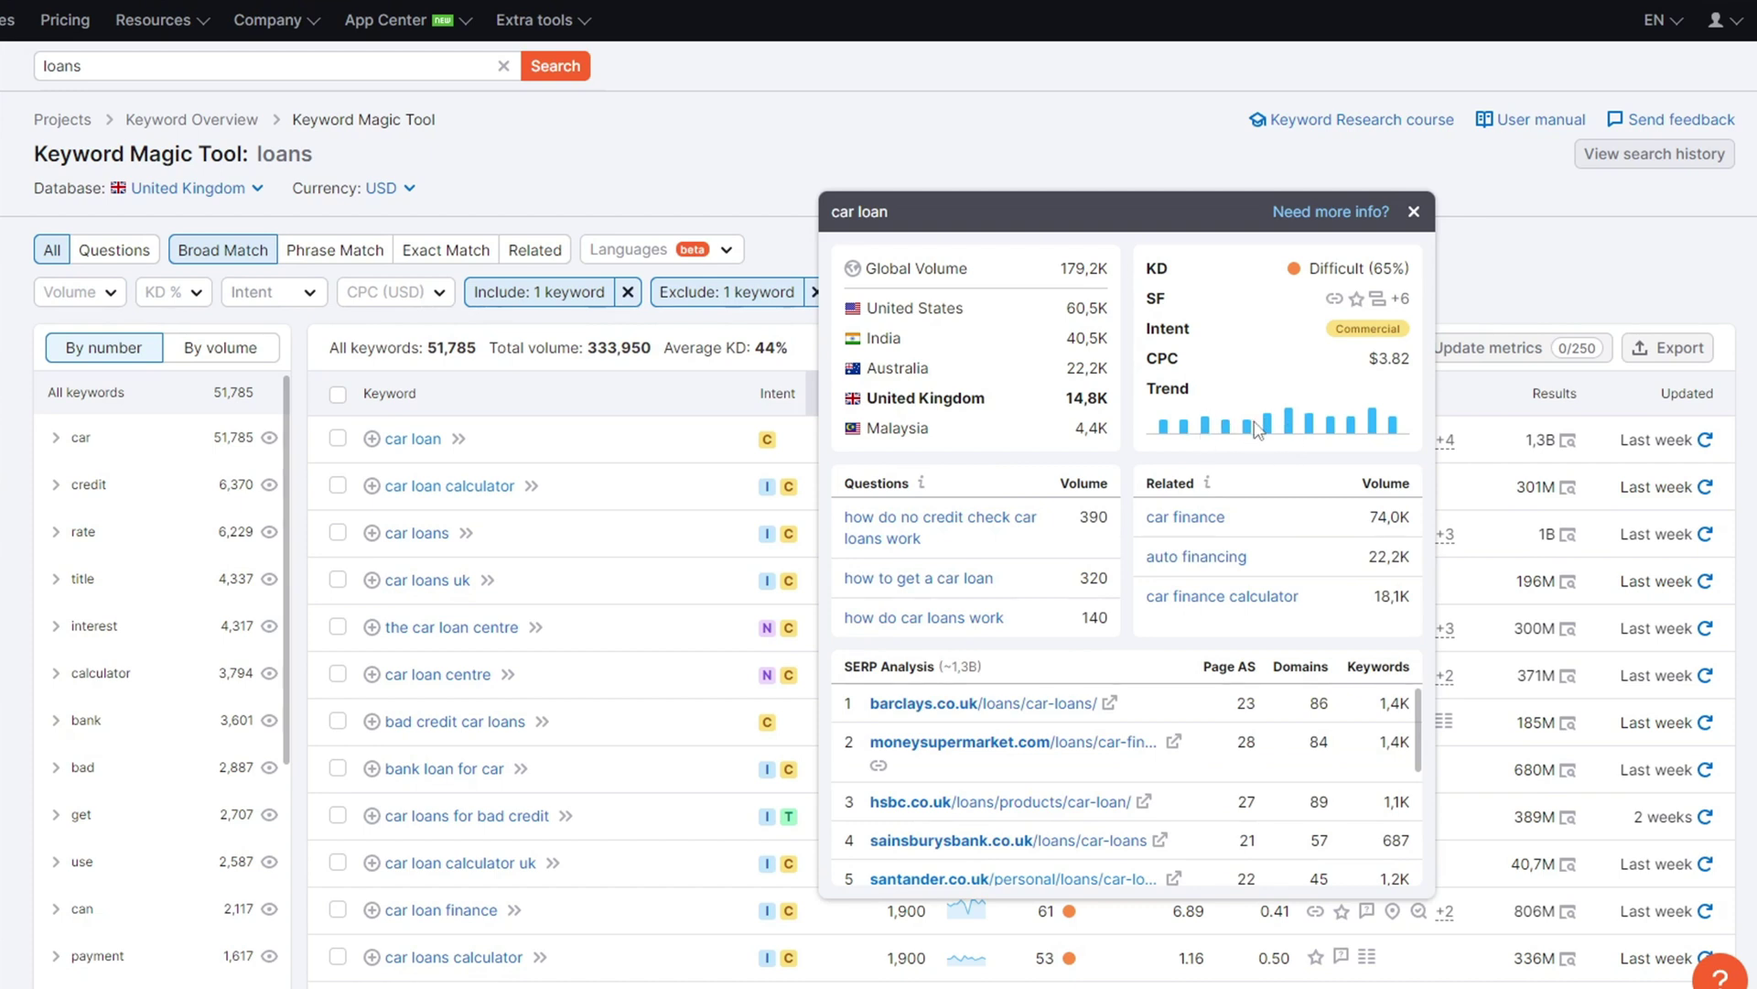
{"action": "left_click", "coordinate": [1414, 211]}
- Read the explanations of trend and keyword difficulty, and check the difficulty and CPC in the "car loan" overview
{"action": "mouse_move", "coordinate": [965, 399]}
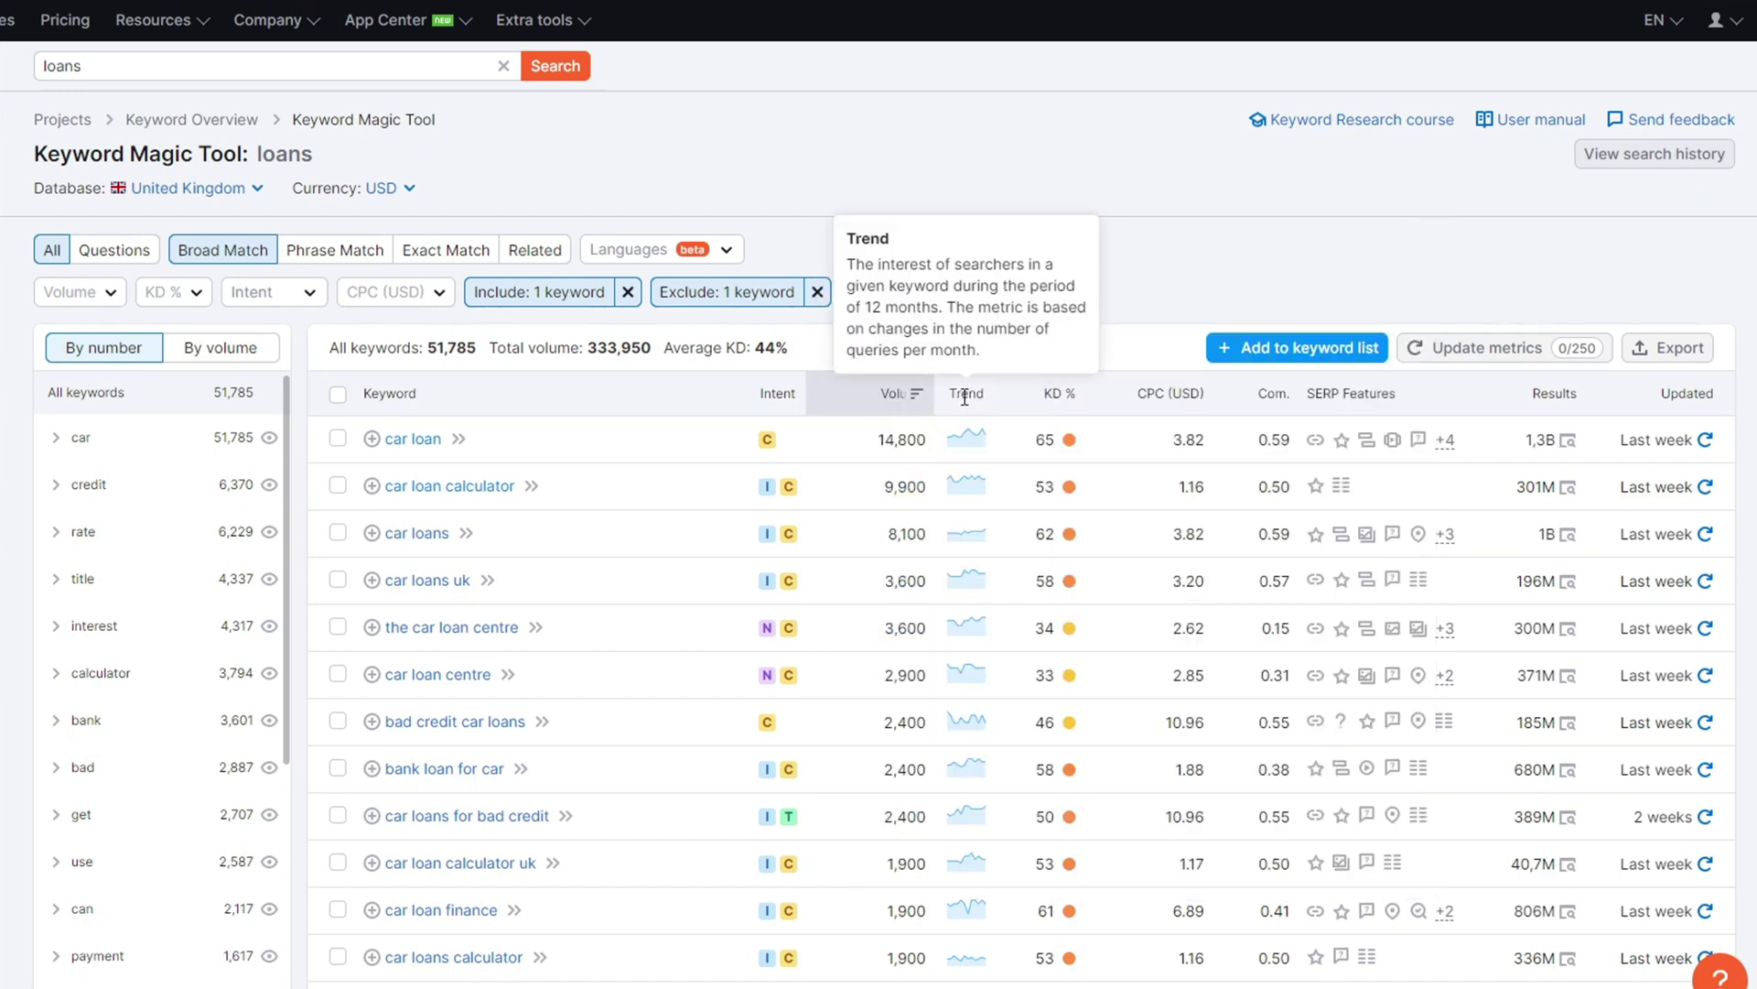
{"action": "mouse_move", "coordinate": [1045, 441]}
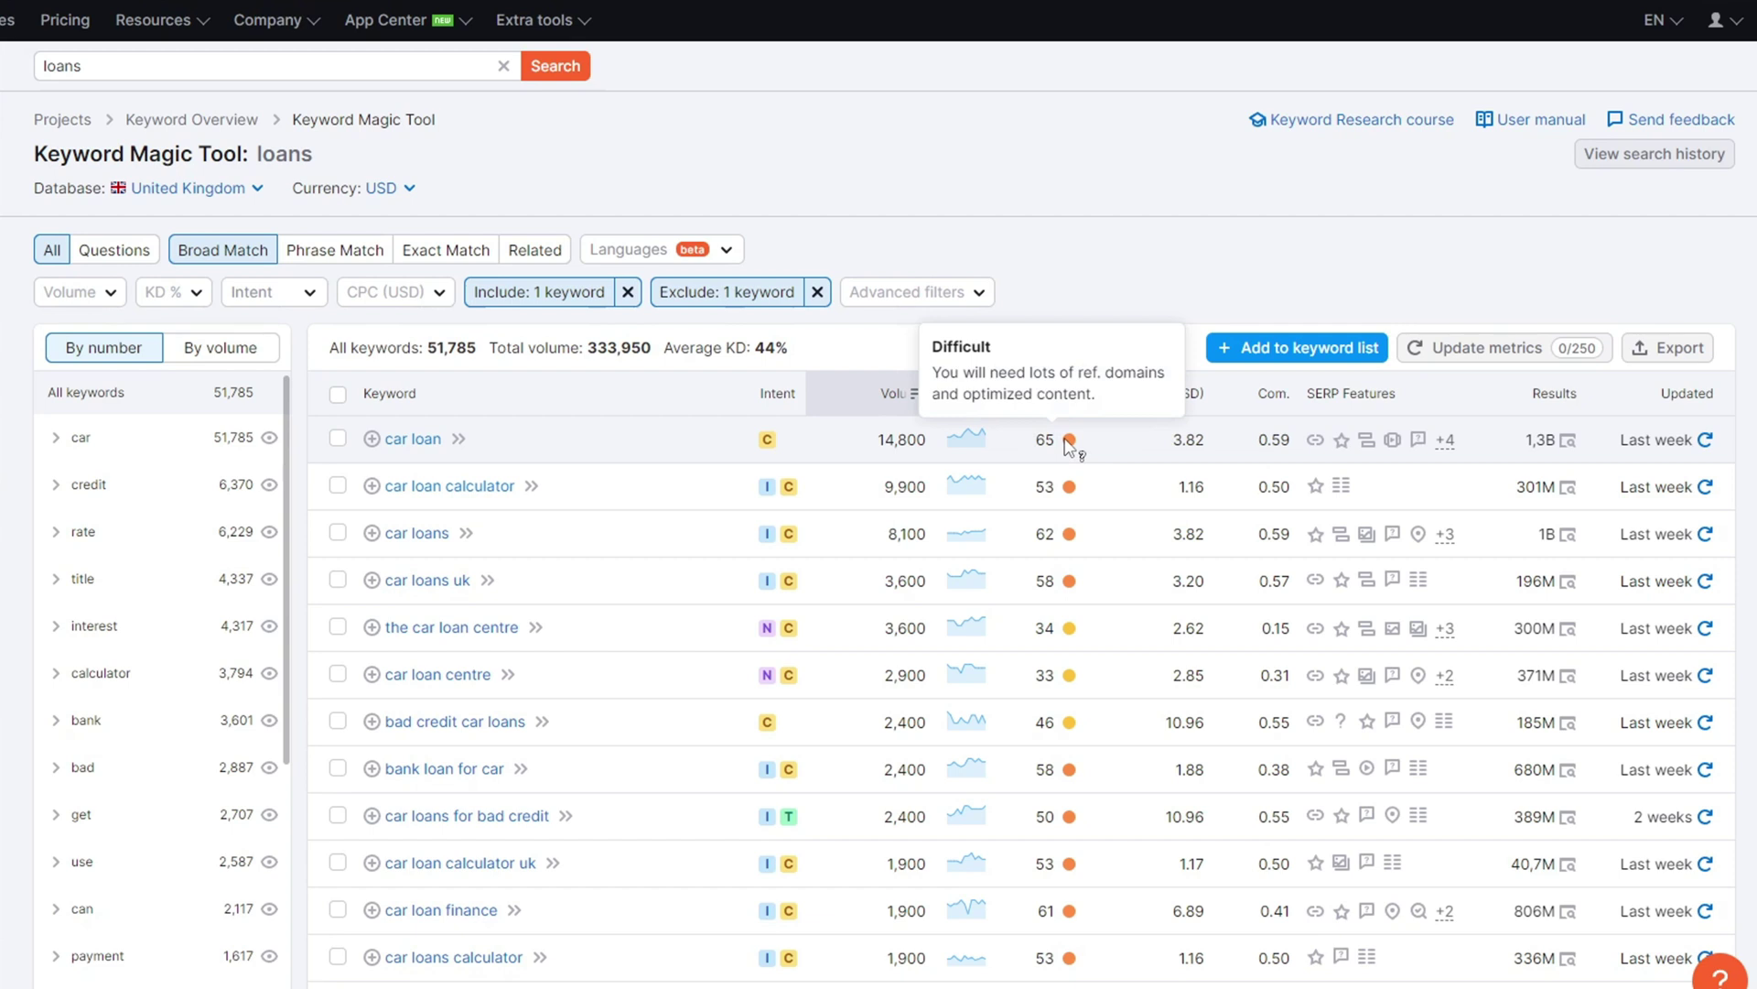
{"action": "left_click", "coordinate": [459, 438]}
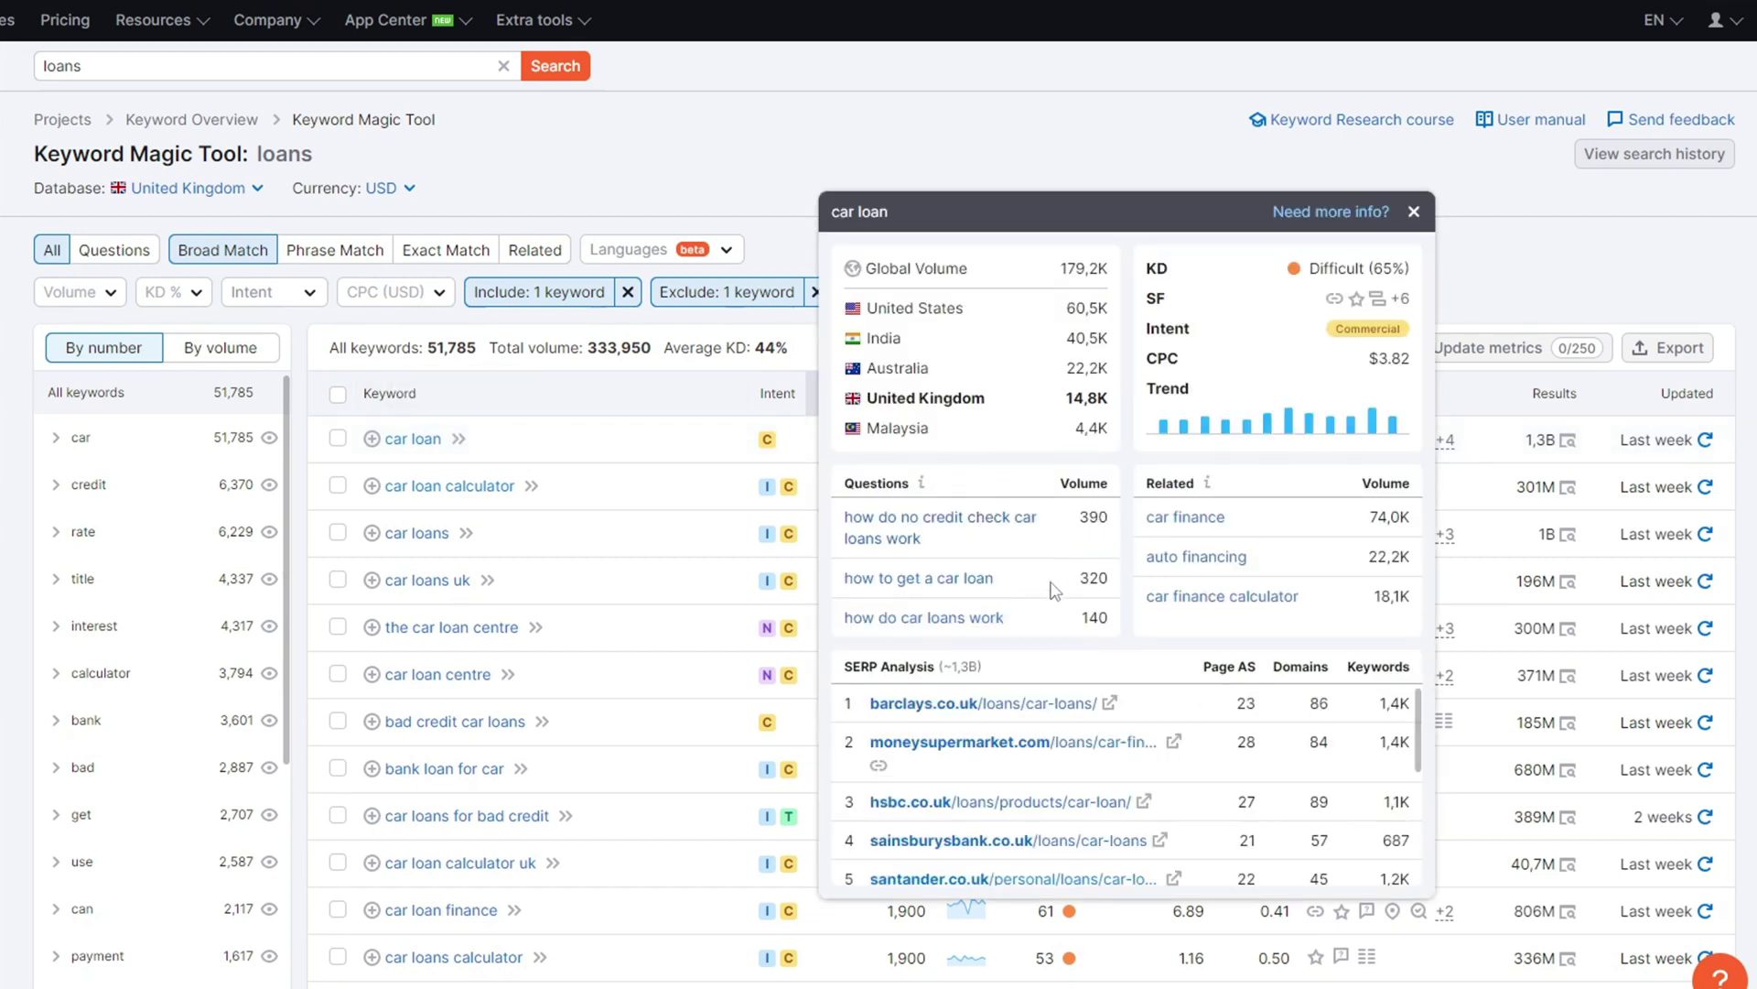
{"action": "scroll", "coordinate": [1057, 604], "scroll_direction": "down", "scroll_amount": 1}
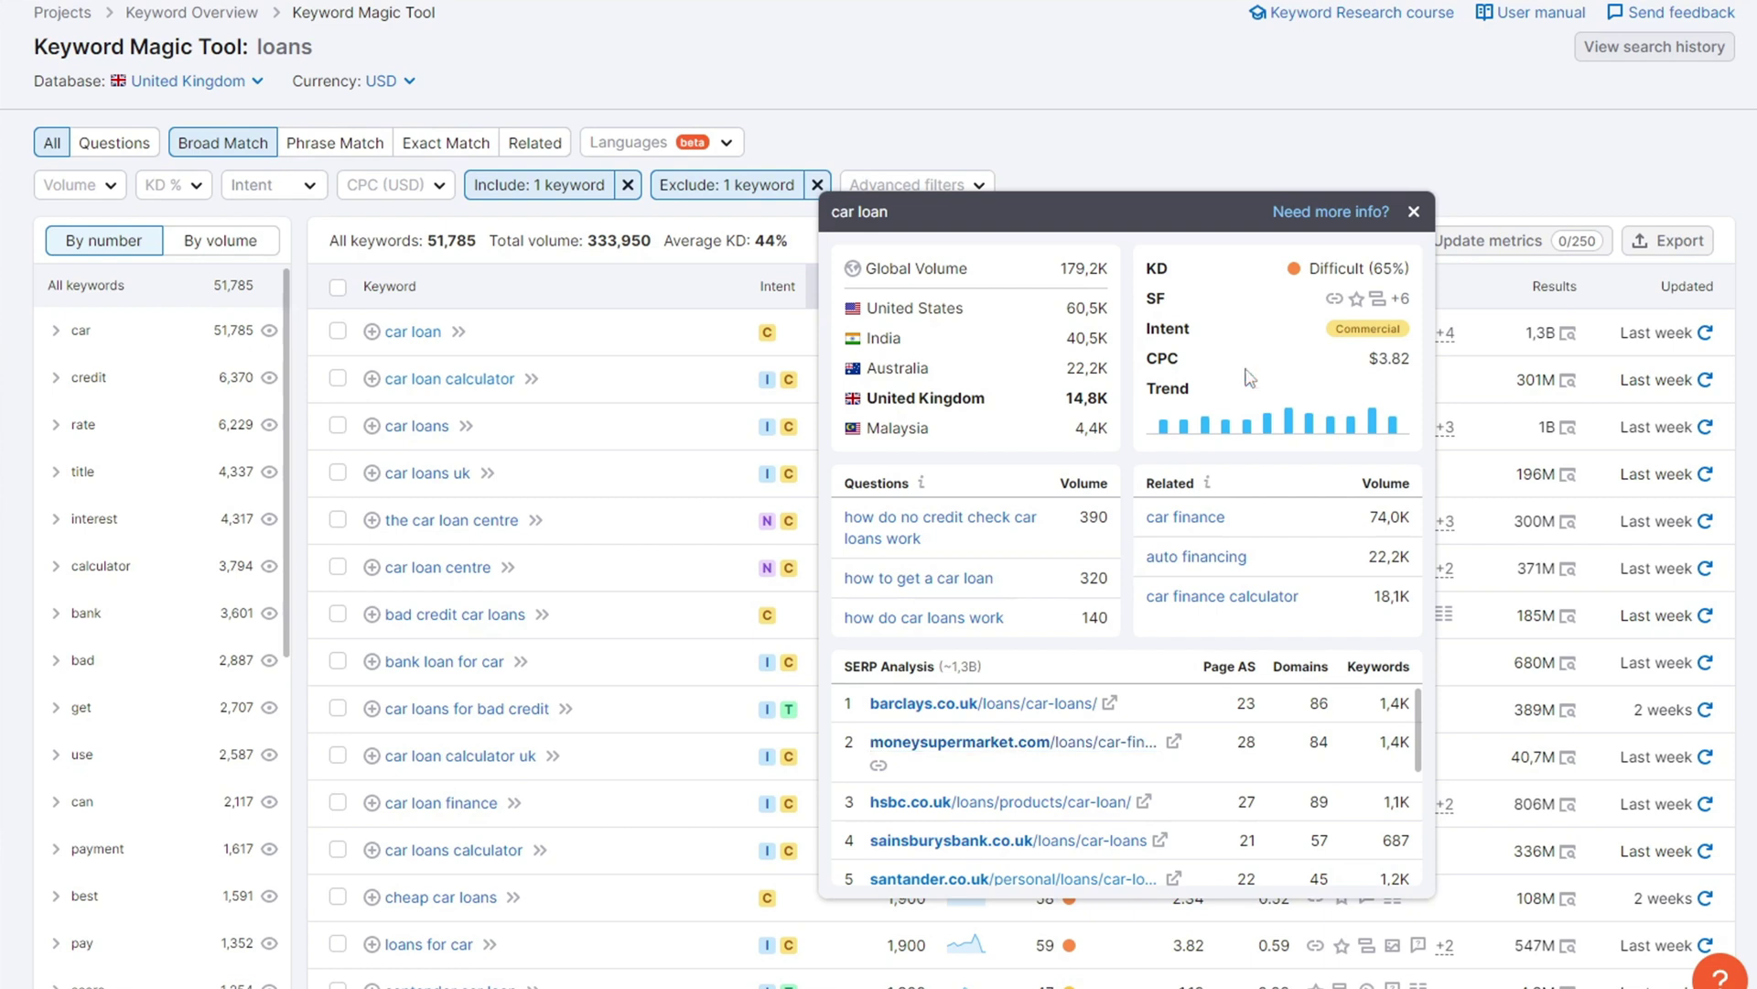
{"action": "left_click", "coordinate": [1414, 211]}
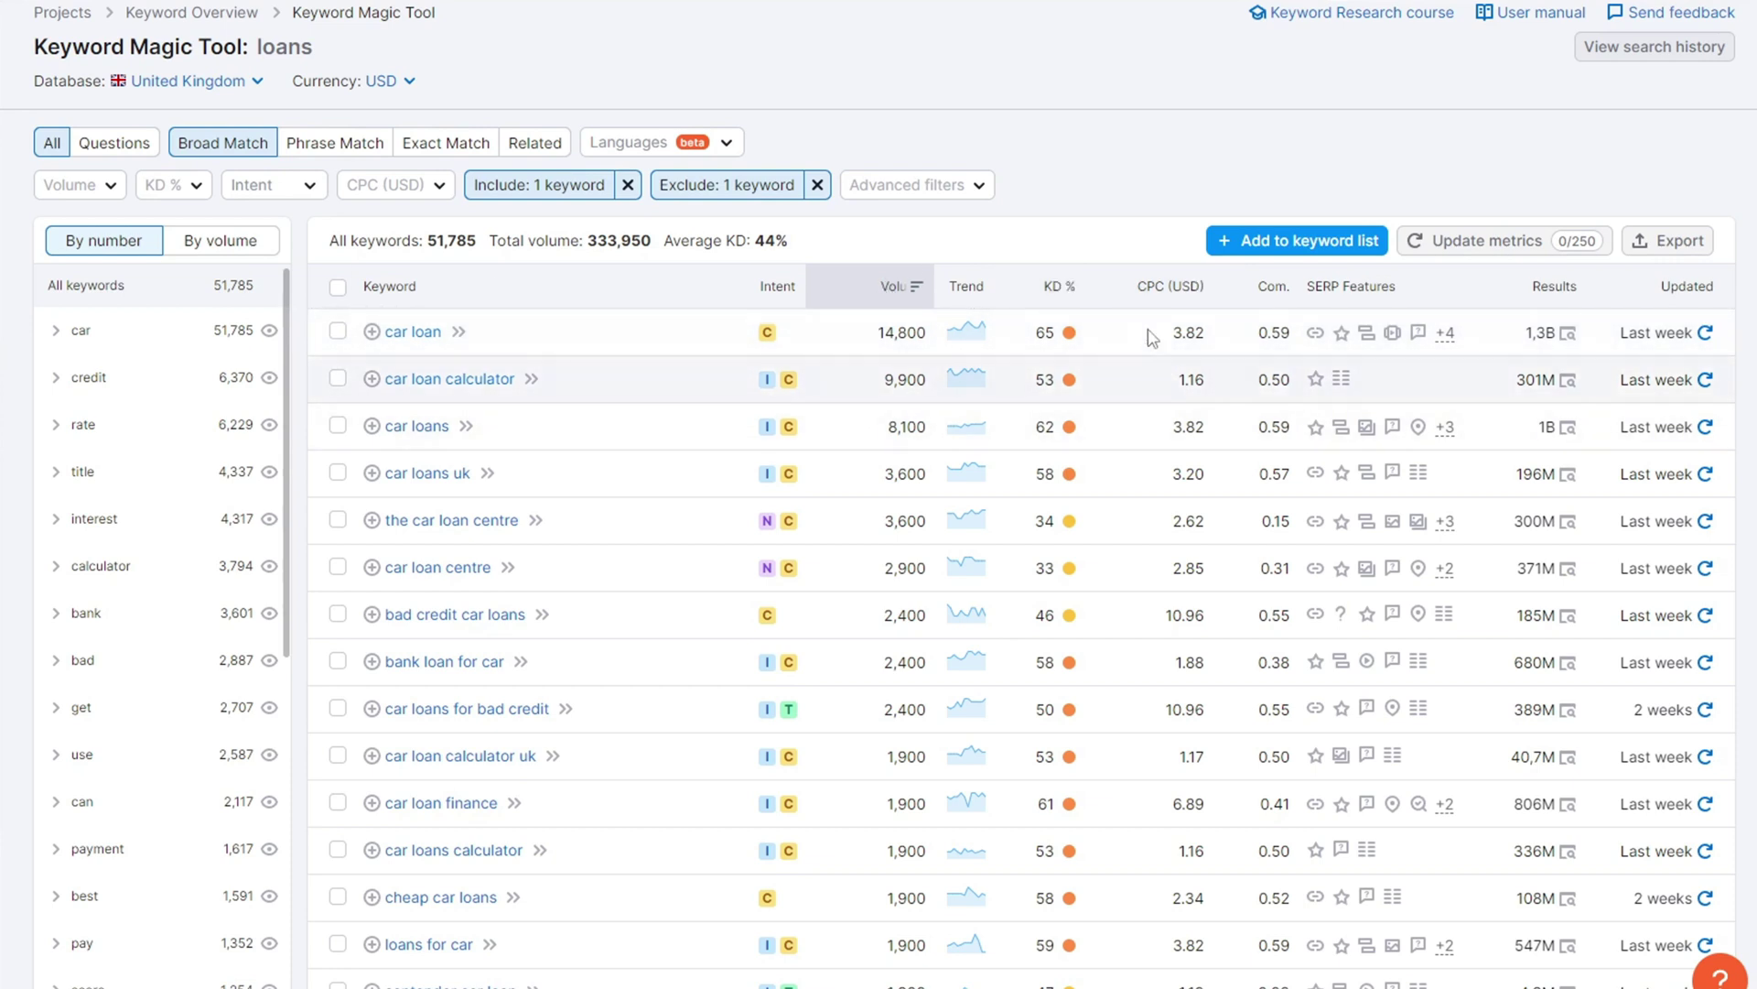
- Examine the competitive density and SERP features of the listed car loan keywords
{"action": "mouse_move", "coordinate": [1271, 293]}
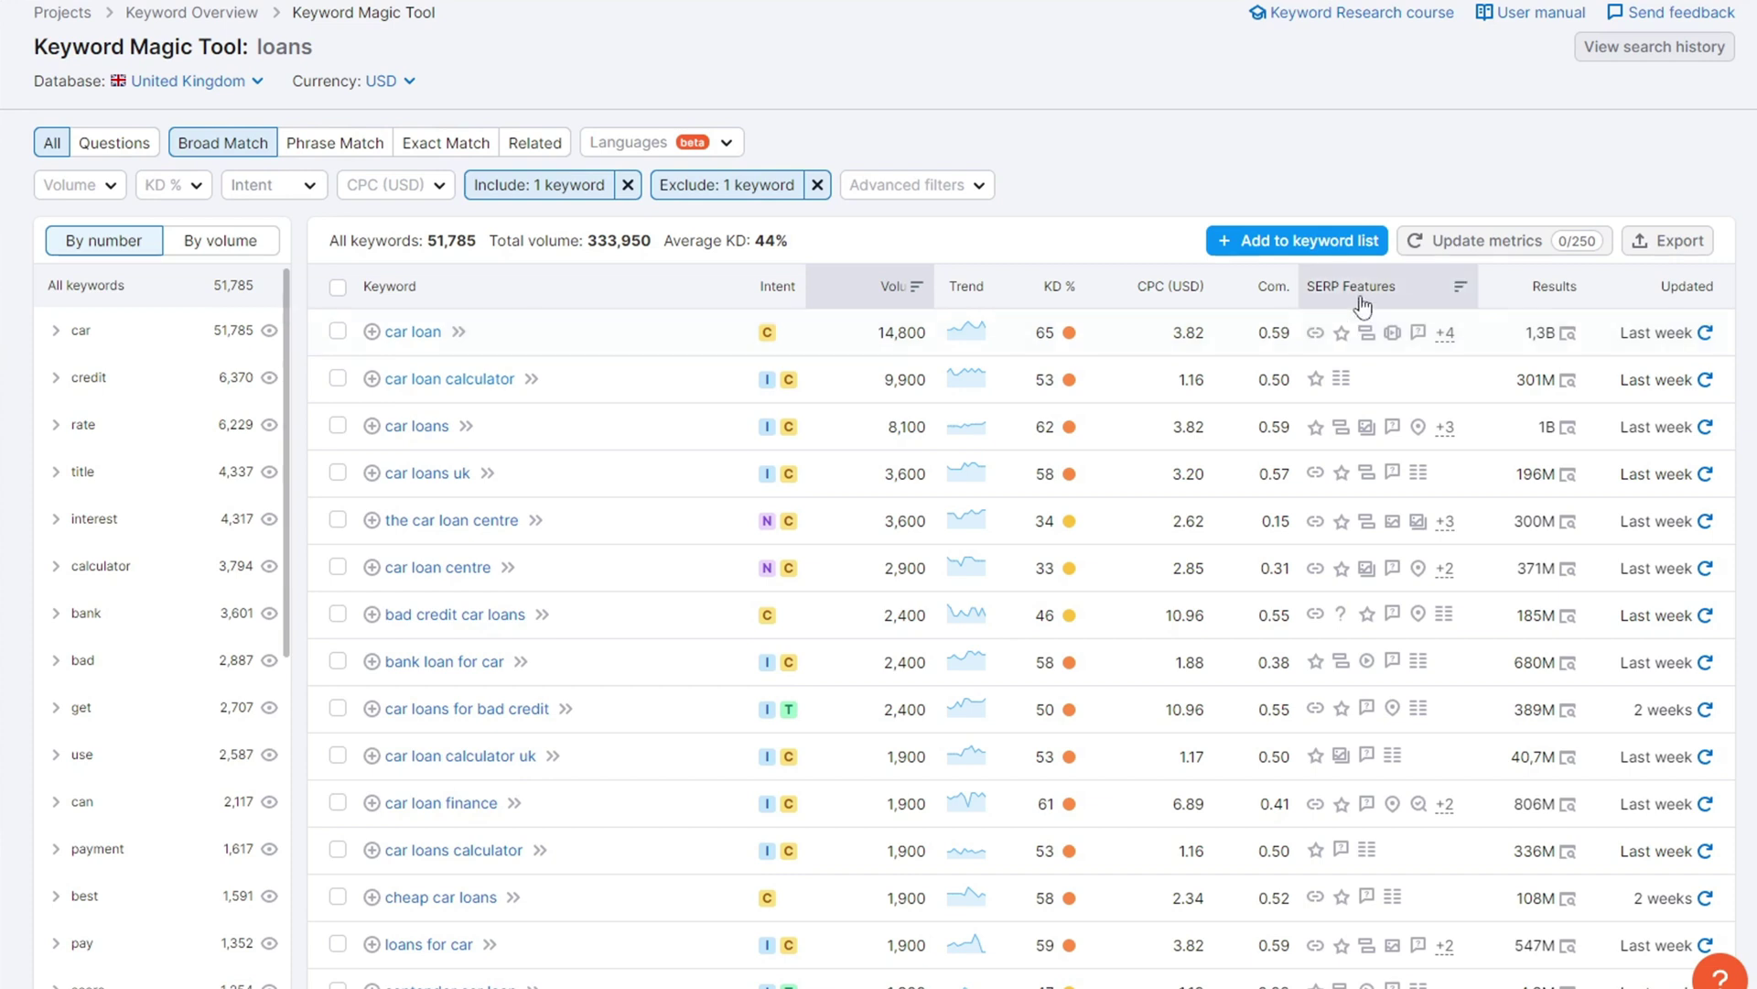
{"action": "mouse_move", "coordinate": [1355, 291]}
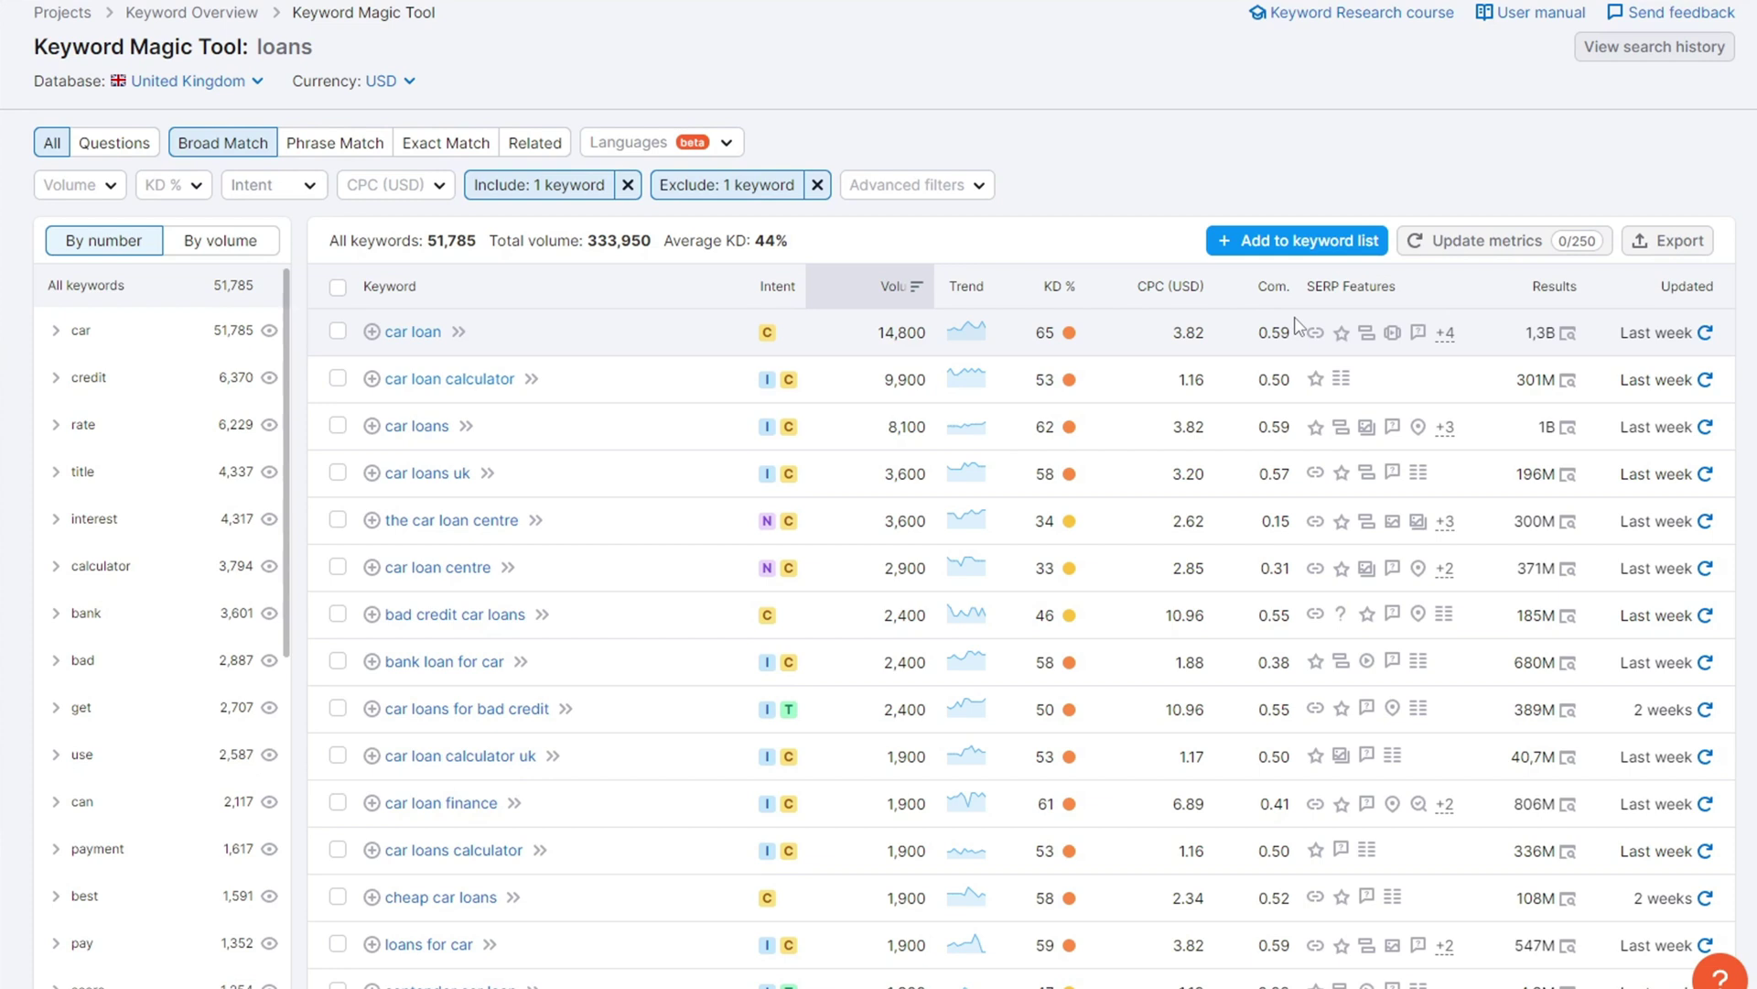
{"action": "mouse_move", "coordinate": [1315, 338]}
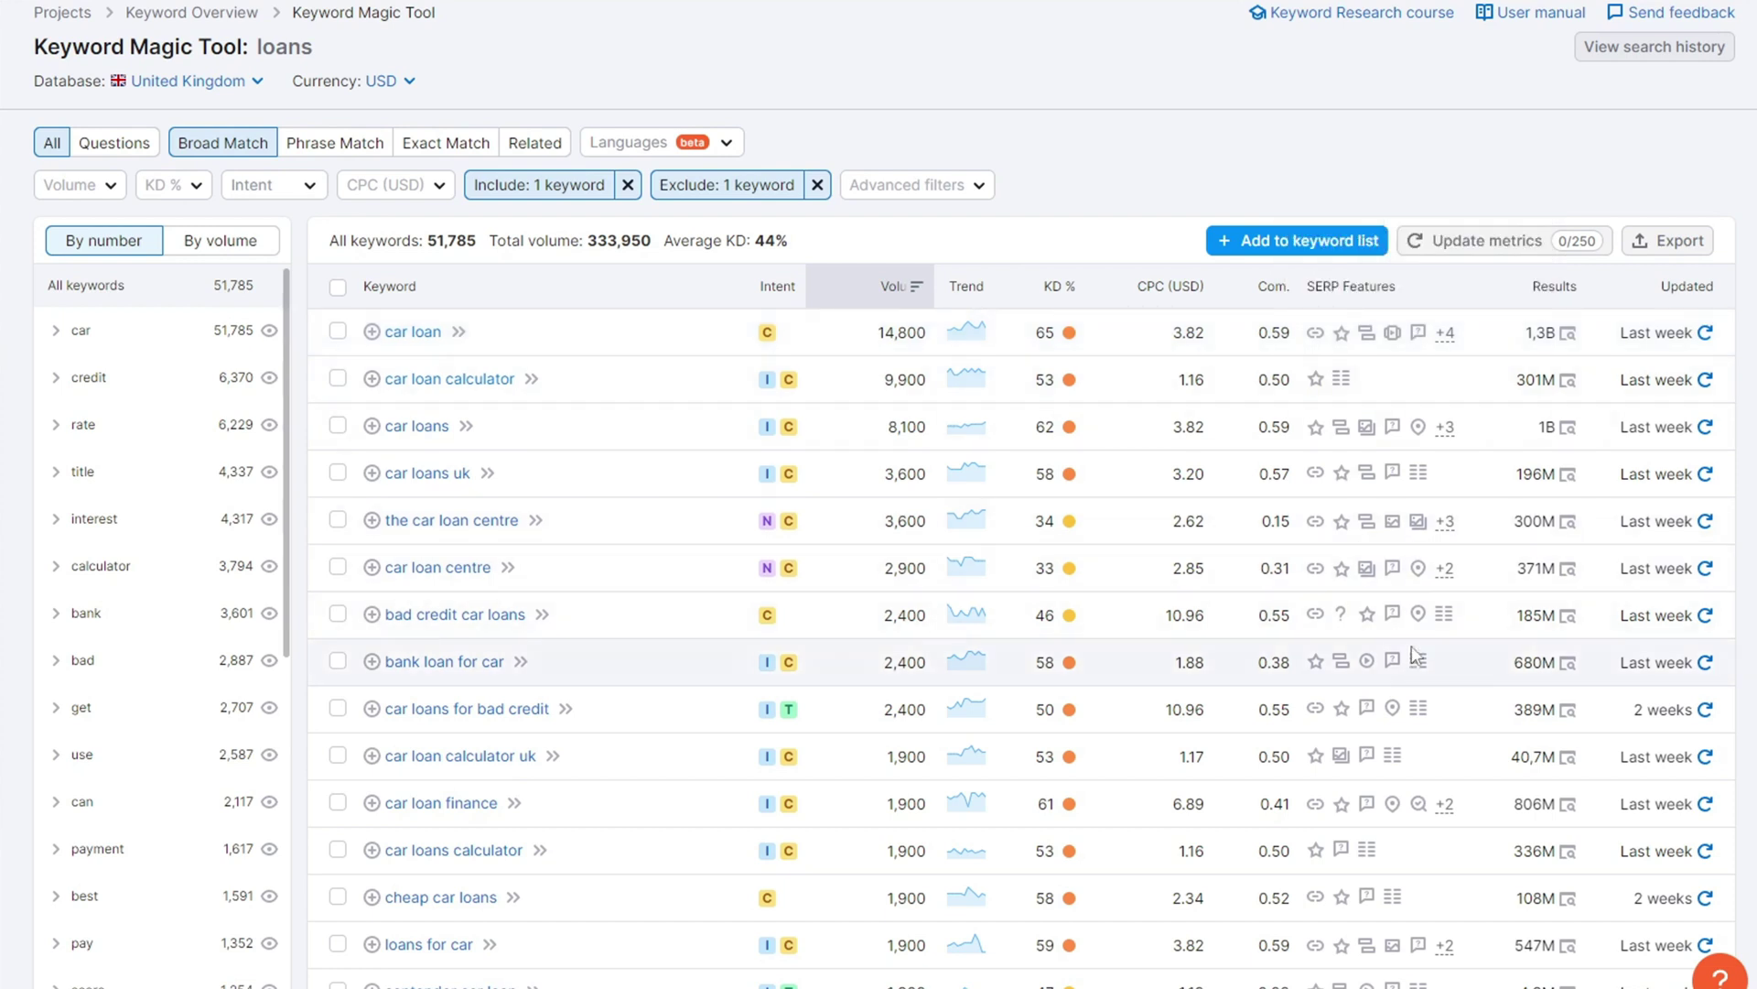
{"action": "mouse_move", "coordinate": [1364, 663]}
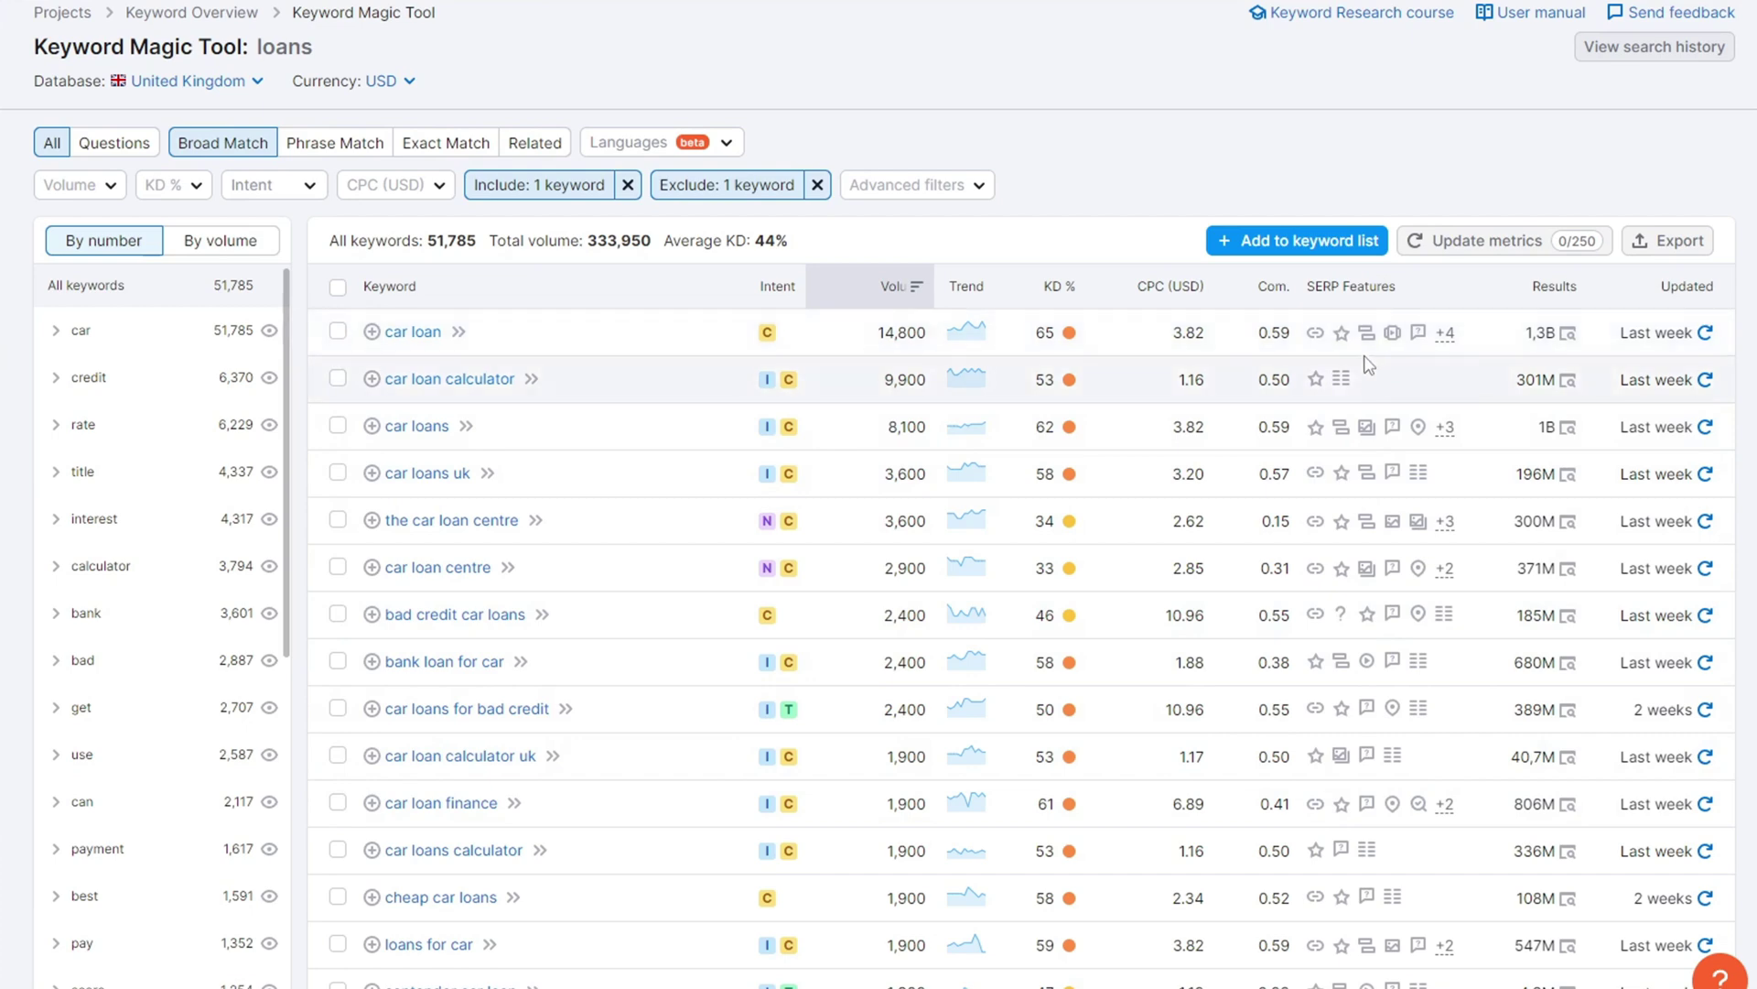
{"action": "mouse_move", "coordinate": [1418, 428]}
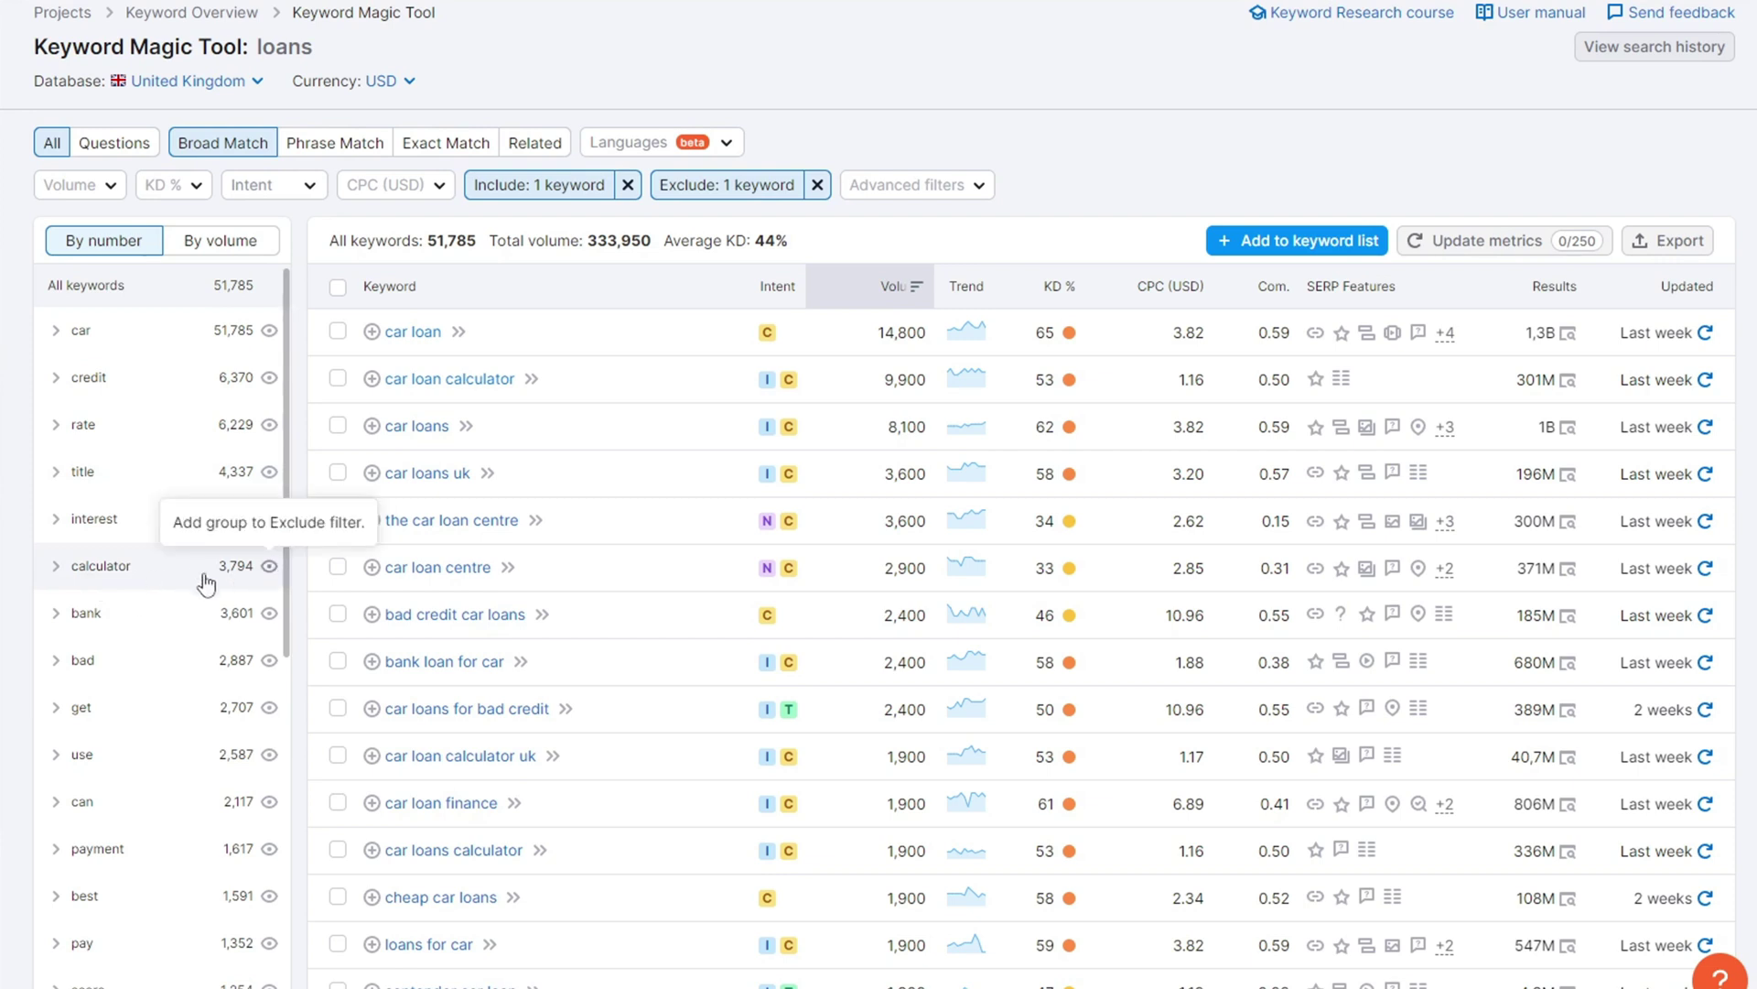
- Exclude the "calculator" and "india" keyword groups from the results
{"action": "left_click", "coordinate": [269, 567]}
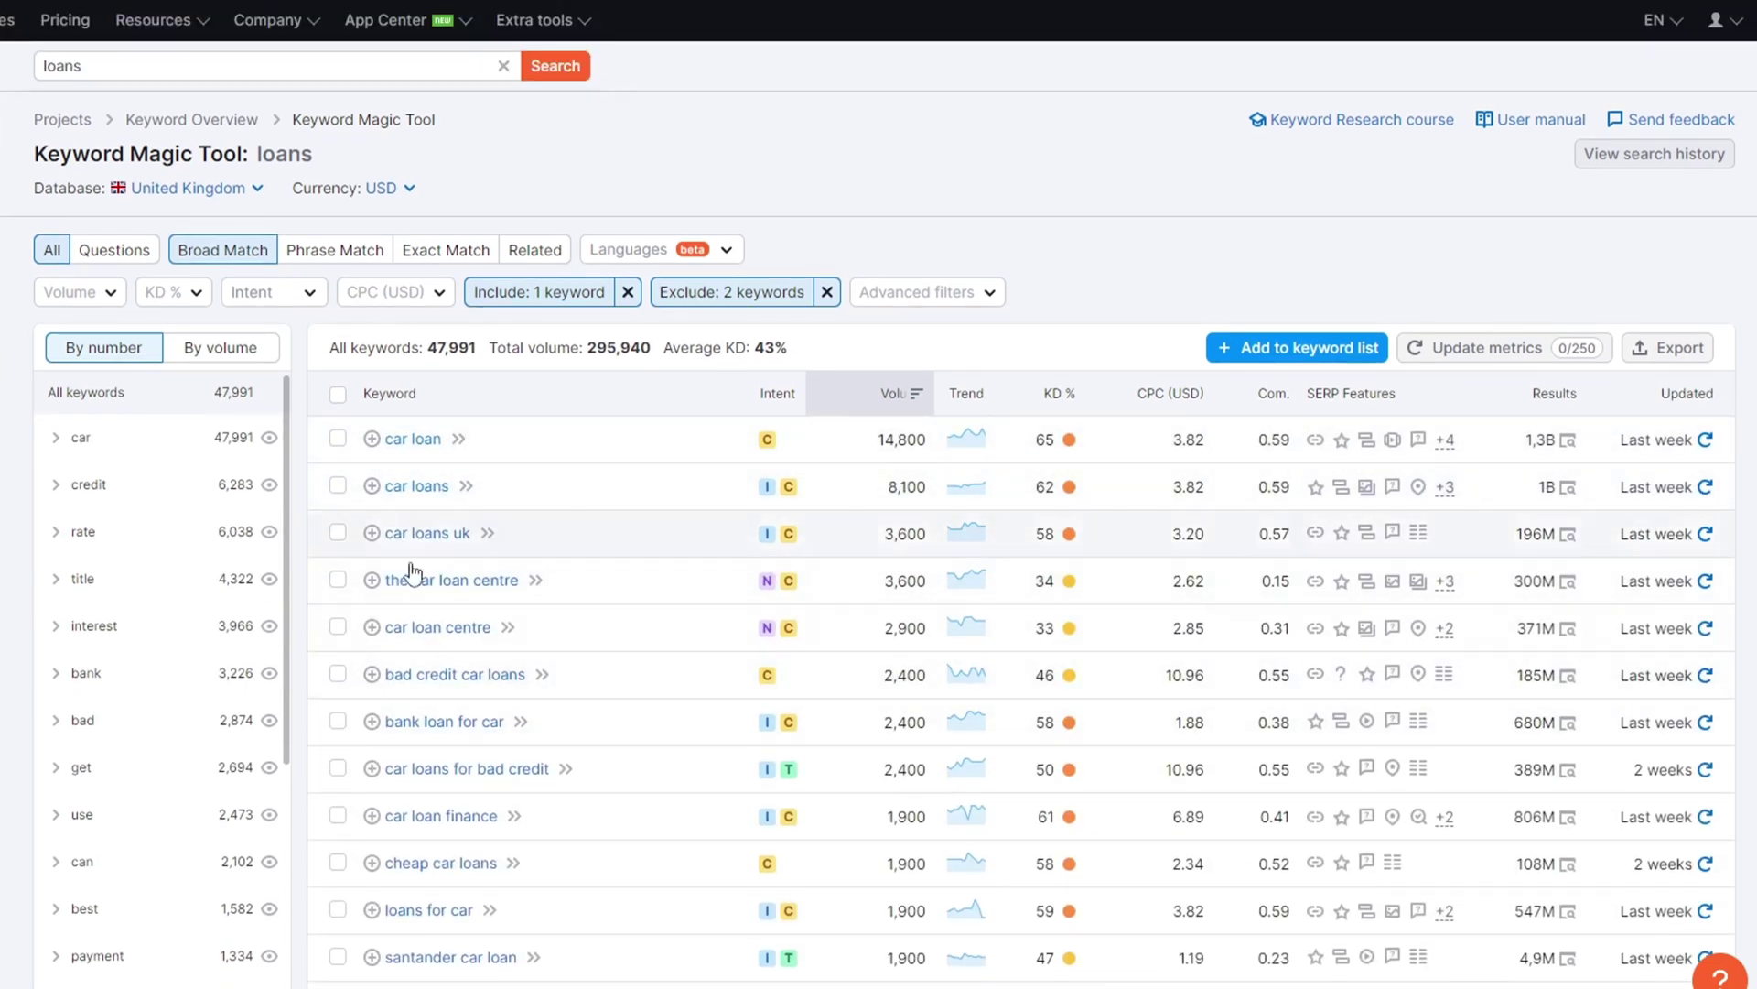
{"action": "scroll", "coordinate": [180, 745], "scroll_direction": "down", "scroll_amount": 1}
{"action": "scroll", "coordinate": [179, 744], "scroll_direction": "down", "scroll_amount": 10}
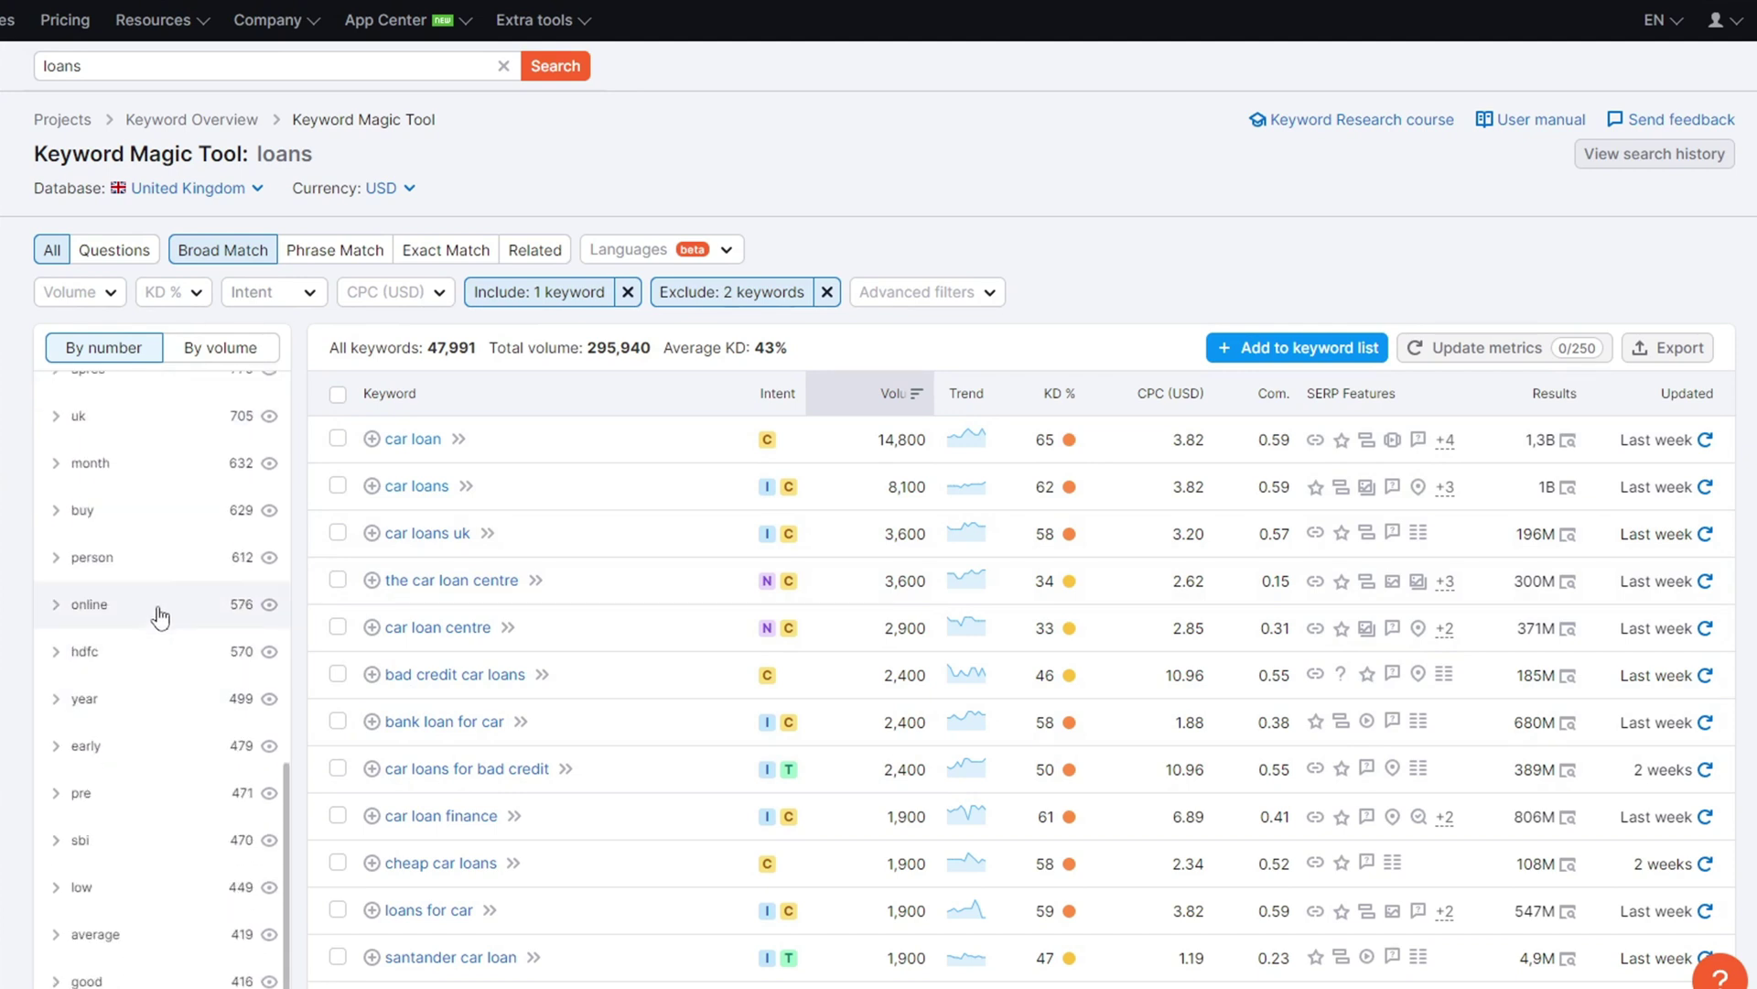
{"action": "scroll", "coordinate": [163, 640], "scroll_direction": "down", "scroll_amount": 3}
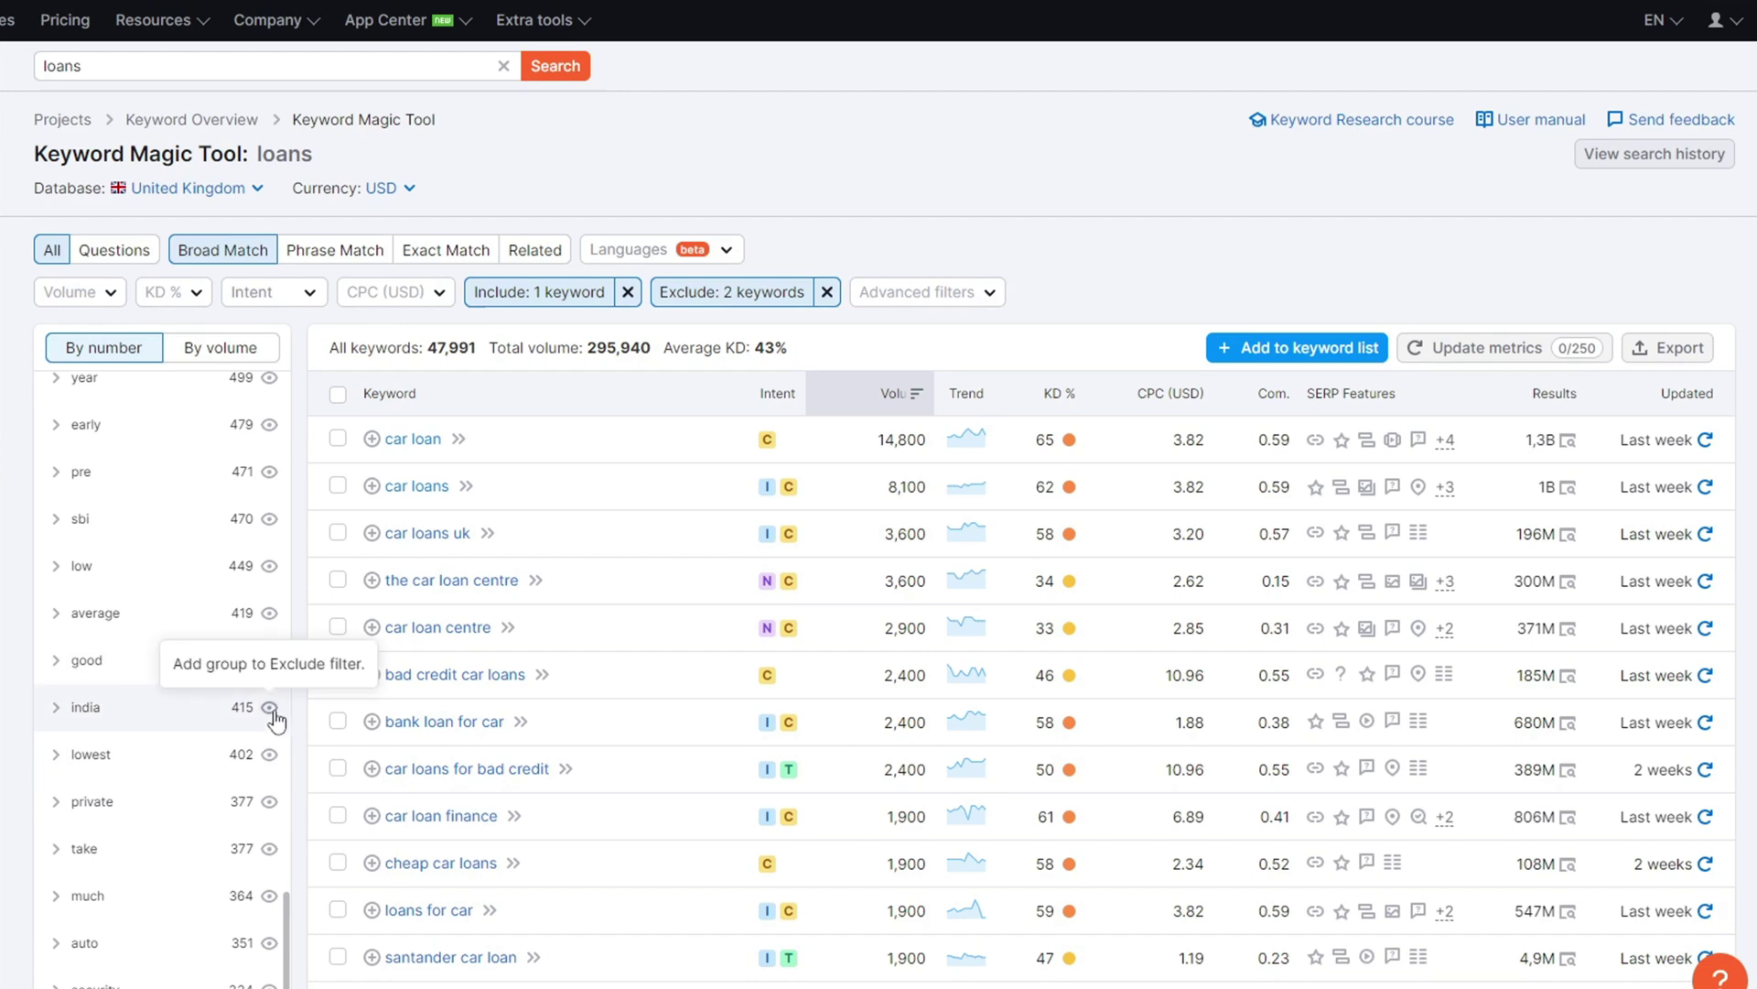
{"action": "left_click", "coordinate": [267, 706]}
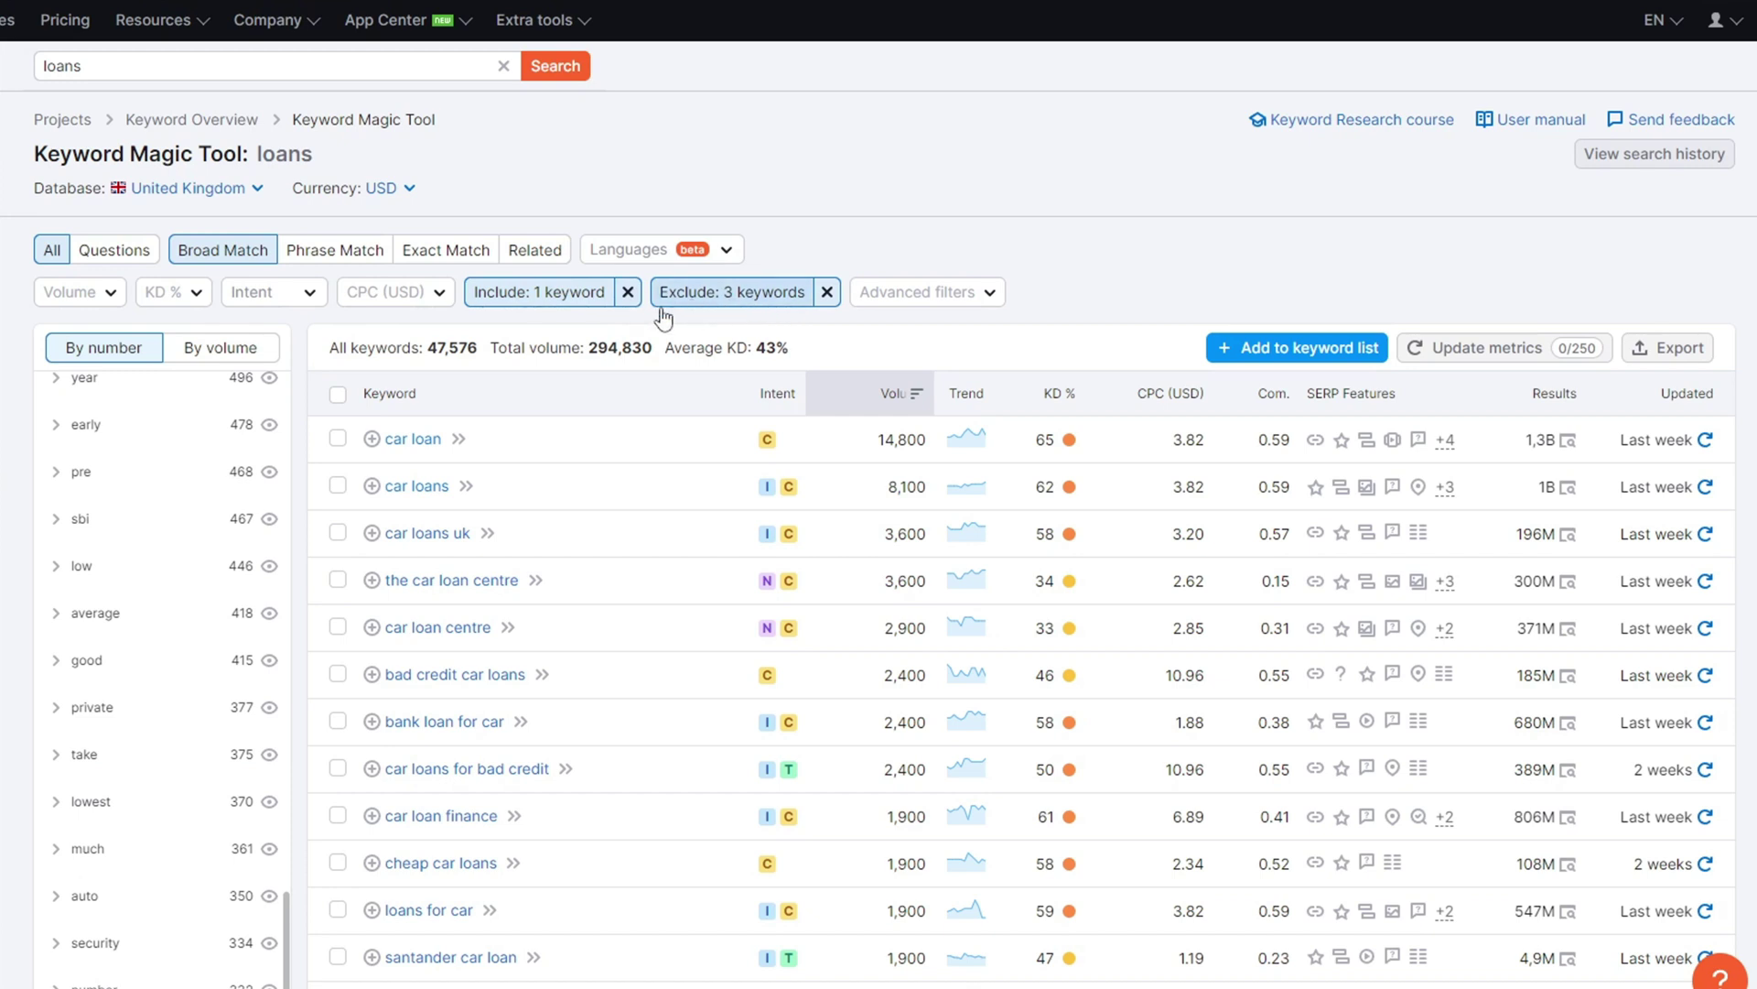
- Review the keywords in the exclude filter and skim the remaining keyword groups
{"action": "left_click", "coordinate": [700, 295]}
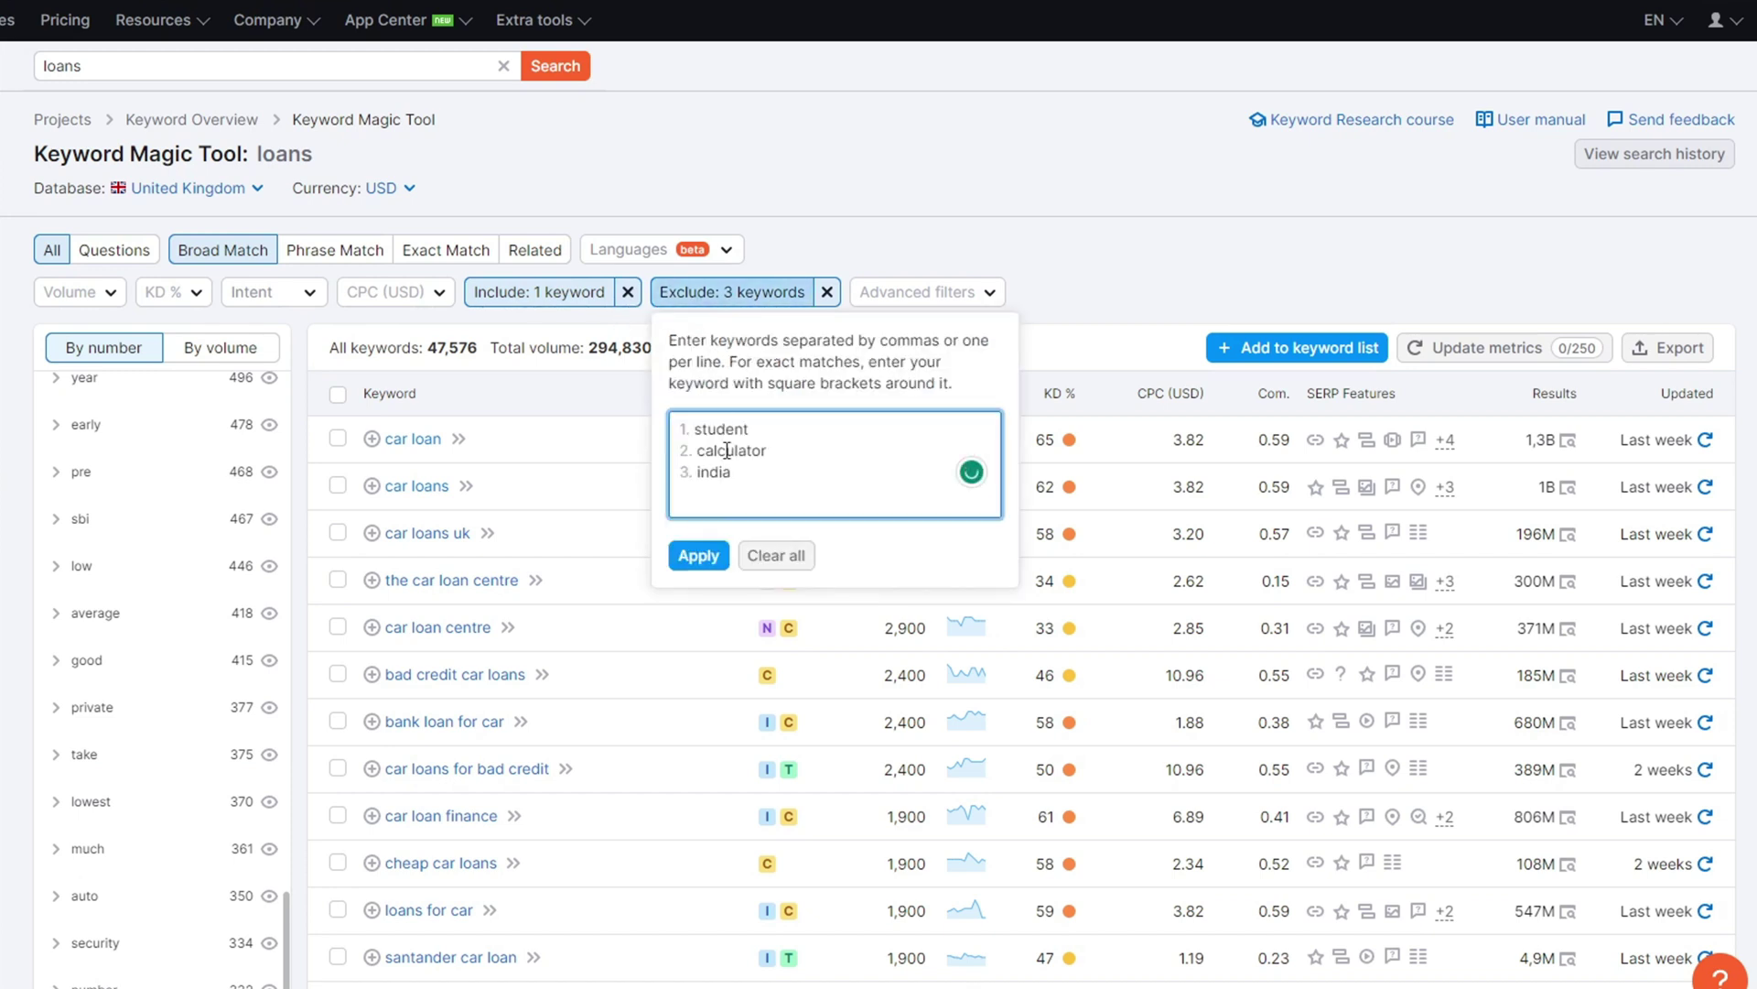
{"action": "left_click", "coordinate": [758, 461]}
{"action": "key", "text": "BackSpace"}
{"action": "type", "text": "o"}
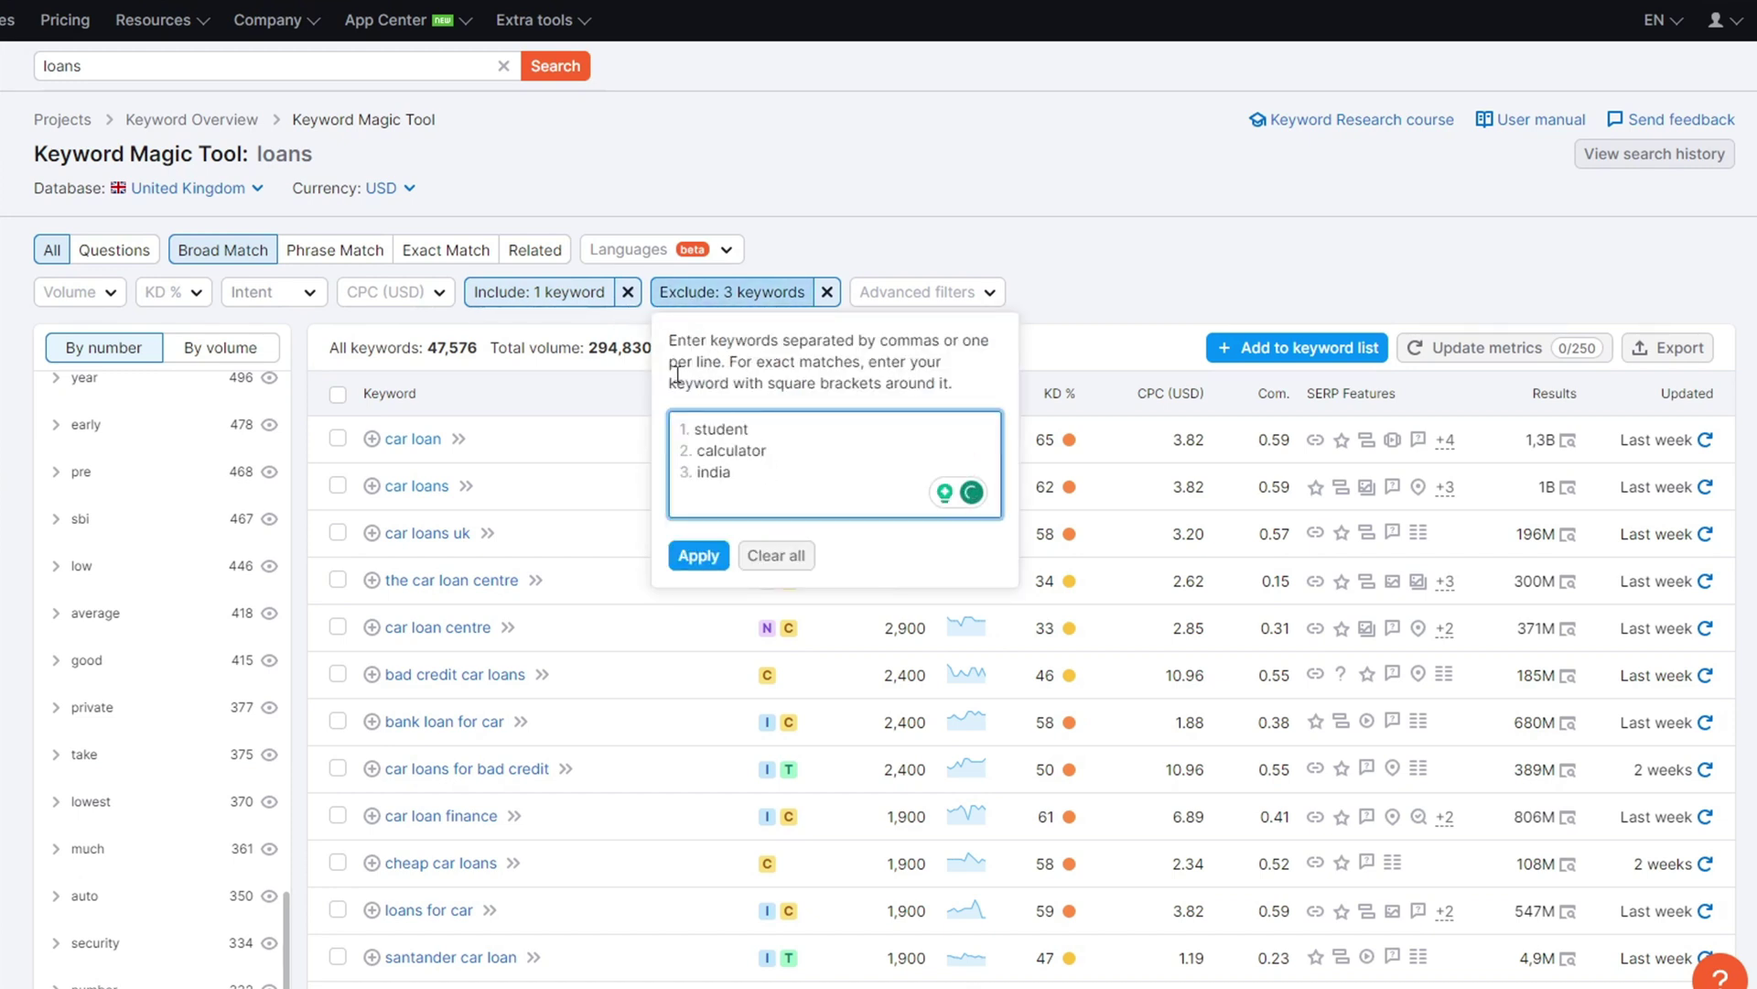
{"action": "left_click", "coordinate": [596, 332]}
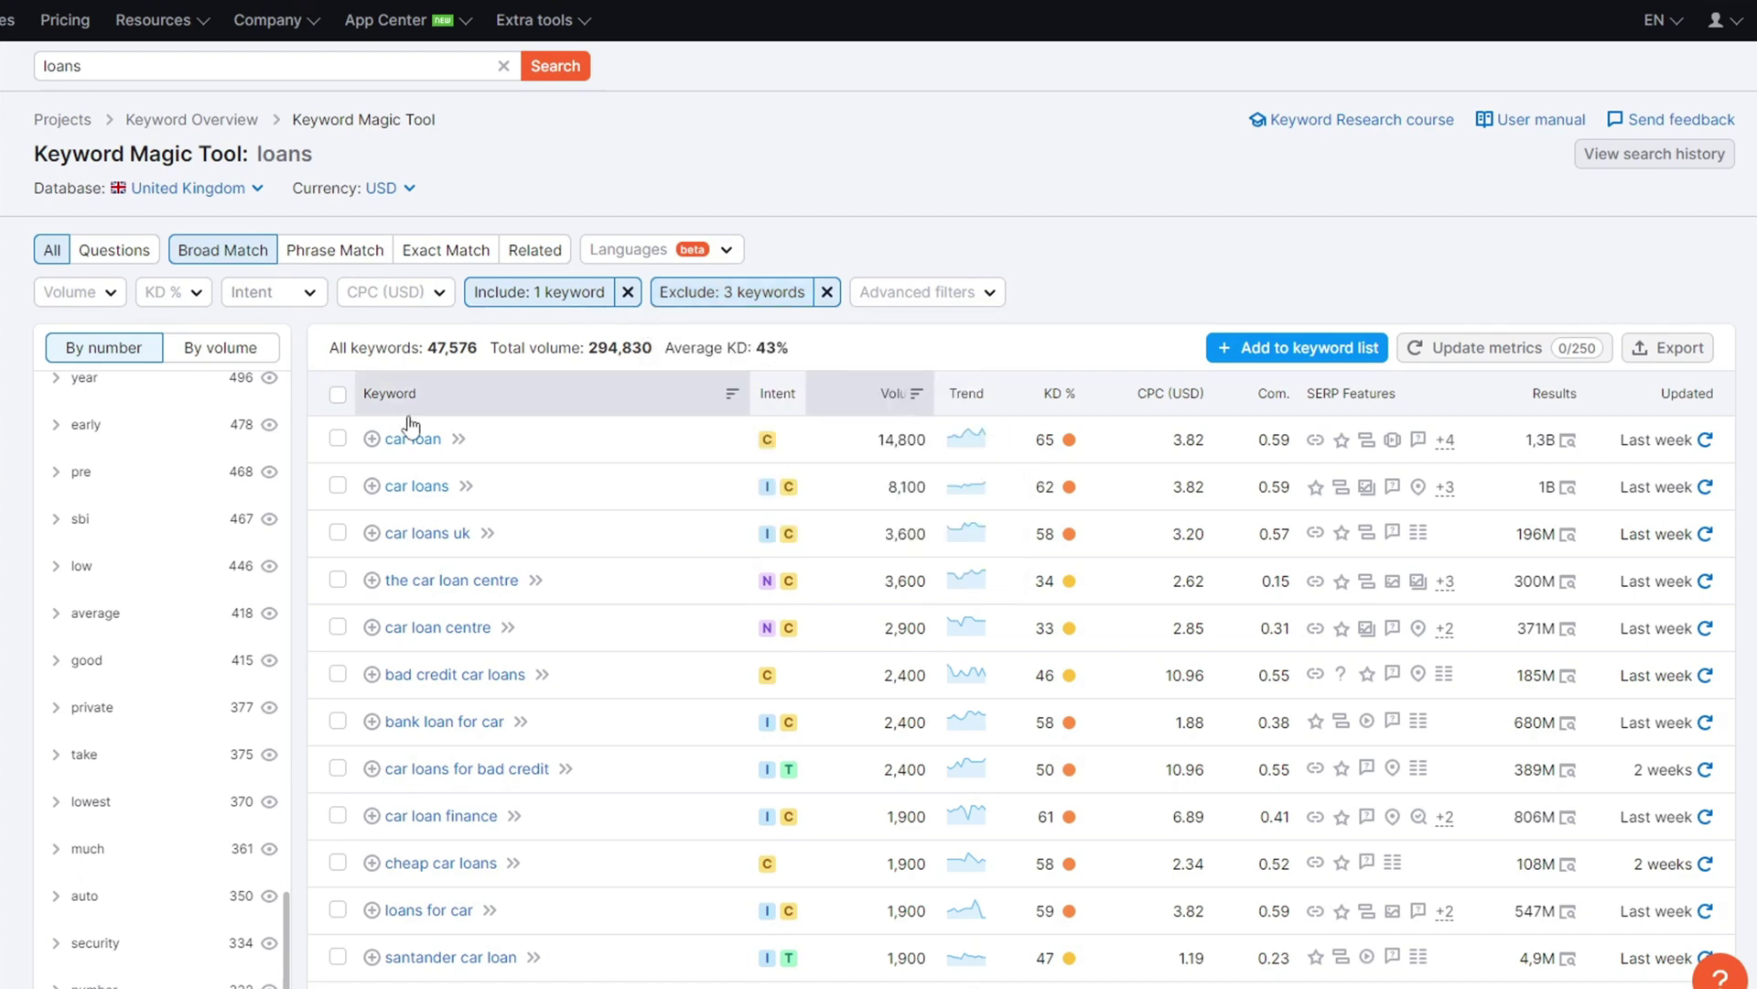
{"action": "scroll", "coordinate": [183, 608], "scroll_direction": "down", "scroll_amount": 5}
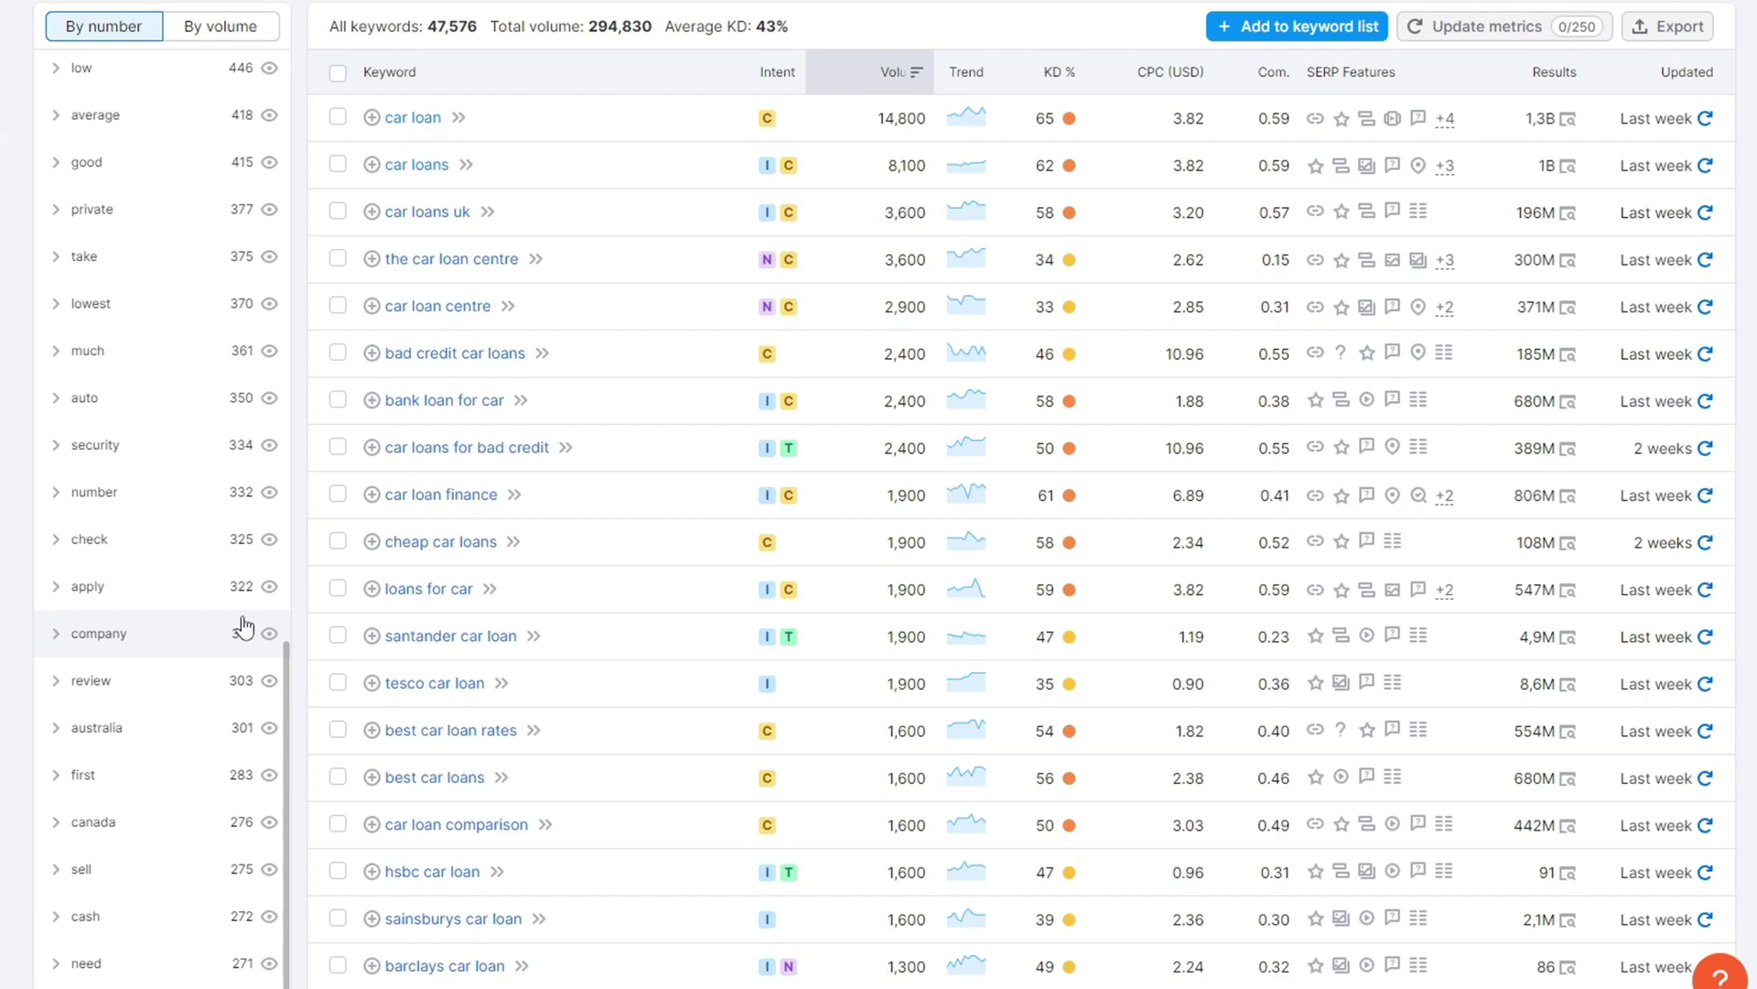
{"action": "scroll", "coordinate": [244, 628], "scroll_direction": "up", "scroll_amount": 5}
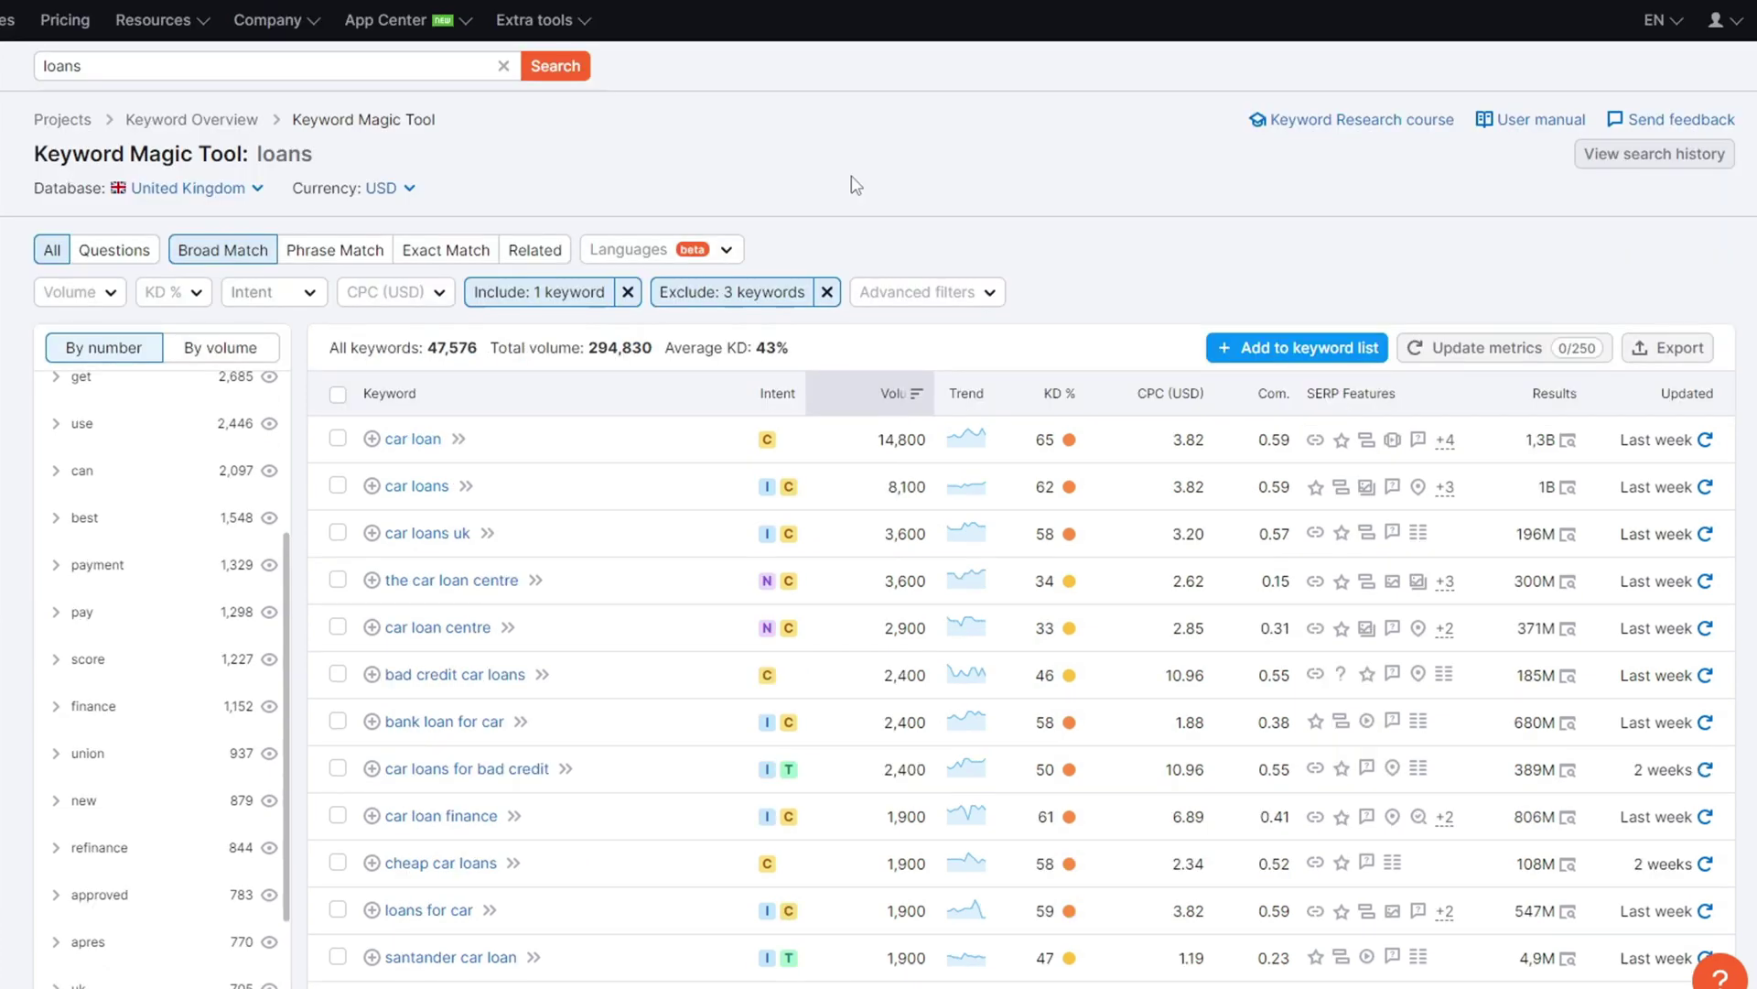